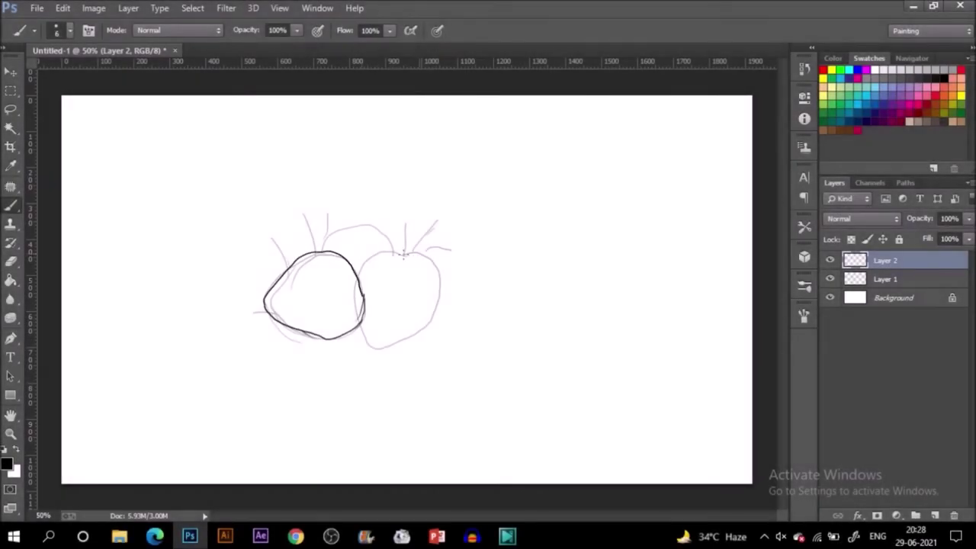
Ink one berry's outline over the sketch, then shrink the brush to 6 px.
mouse_move(404, 254)
mouse_down()
mouse_move(437, 320)
mouse_move(421, 249)
mouse_up()
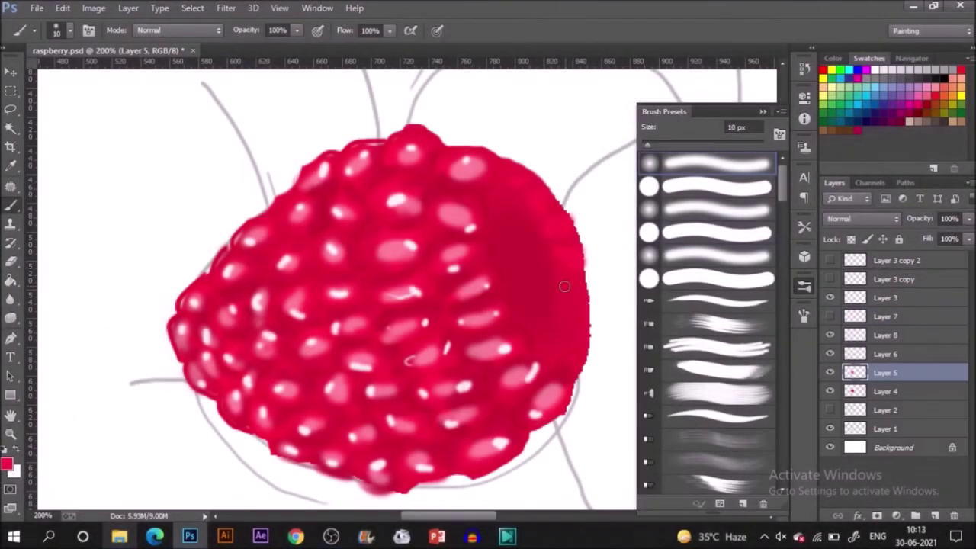
key(bracketleft)
key(bracketleft)
key(bracketleft)
key(bracketleft)
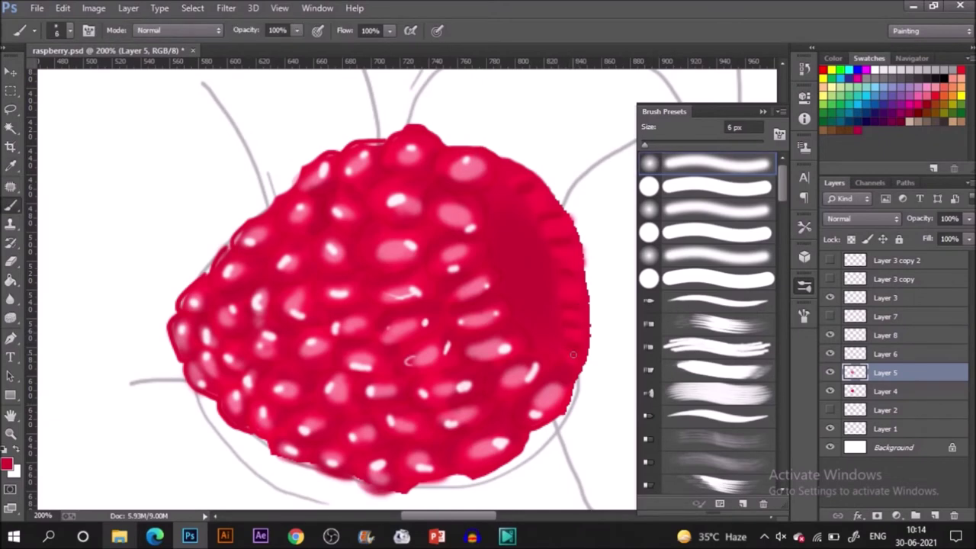
key(i)
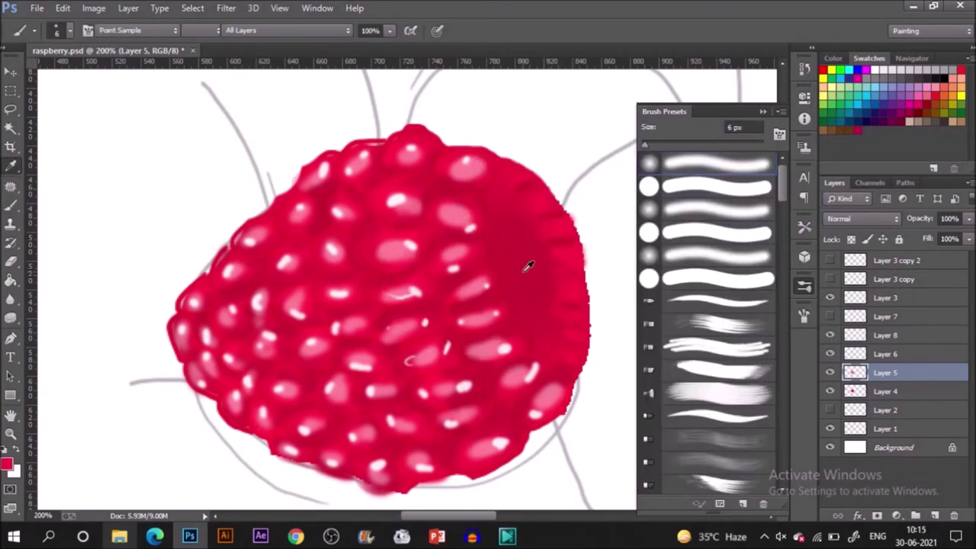
key(b)
Sample the raspberry's red, choose a darker red, and paint dark shading onto the berry.
alt+click(447, 168)
click(6, 463)
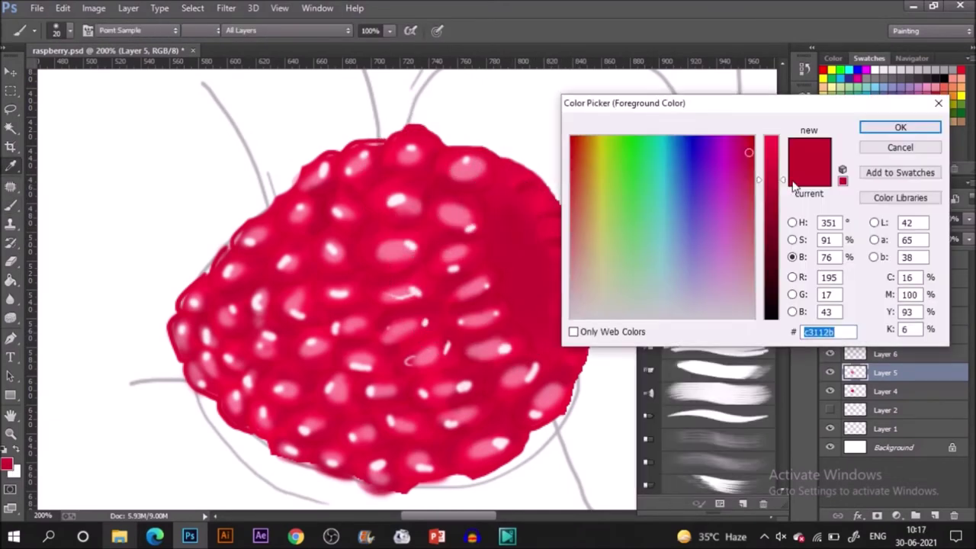
click(496, 151)
key(Return)
drag(526, 313, 501, 218)
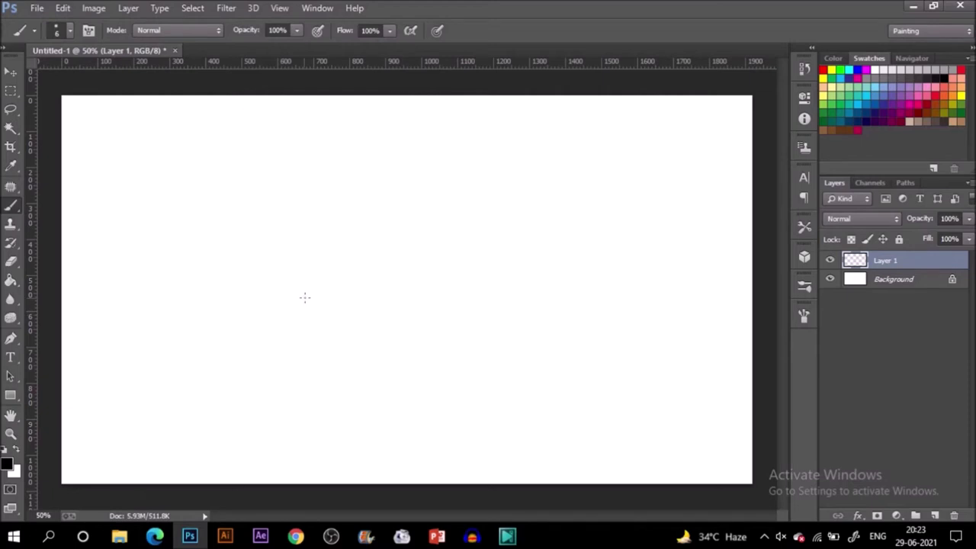
Sketch the first berry's oval outline and reinforce its left edges.
drag(363, 298, 296, 288)
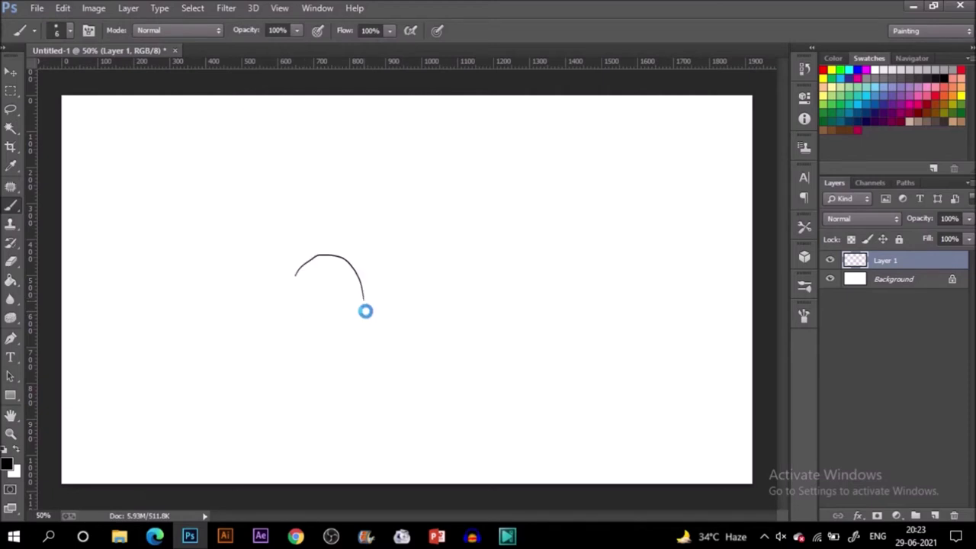
mouse_move(364, 305)
mouse_down()
mouse_move(355, 331)
mouse_move(284, 326)
mouse_move(273, 306)
mouse_up()
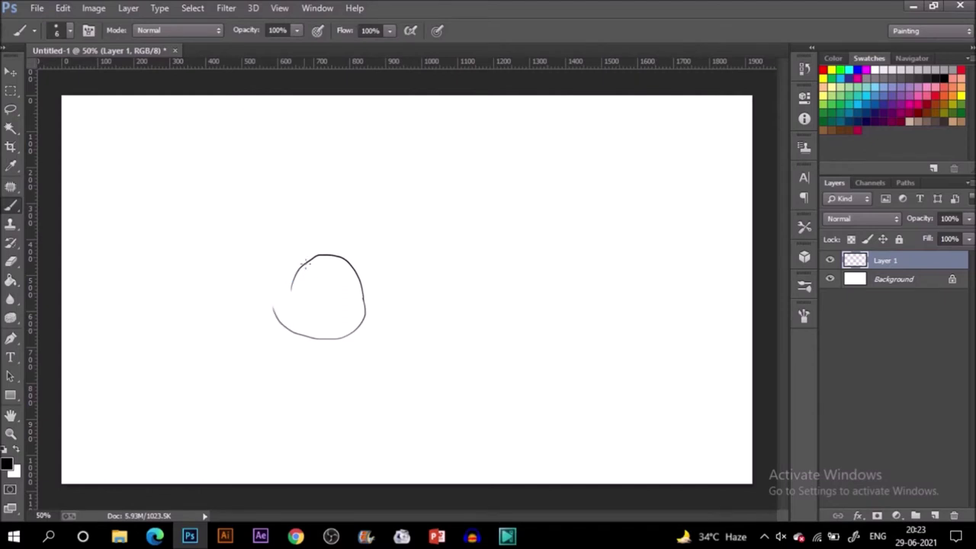
mouse_move(320, 253)
mouse_down()
mouse_move(279, 276)
mouse_move(266, 312)
mouse_up()
mouse_move(340, 325)
mouse_down()
mouse_move(273, 326)
mouse_move(321, 342)
mouse_up()
drag(271, 304, 294, 333)
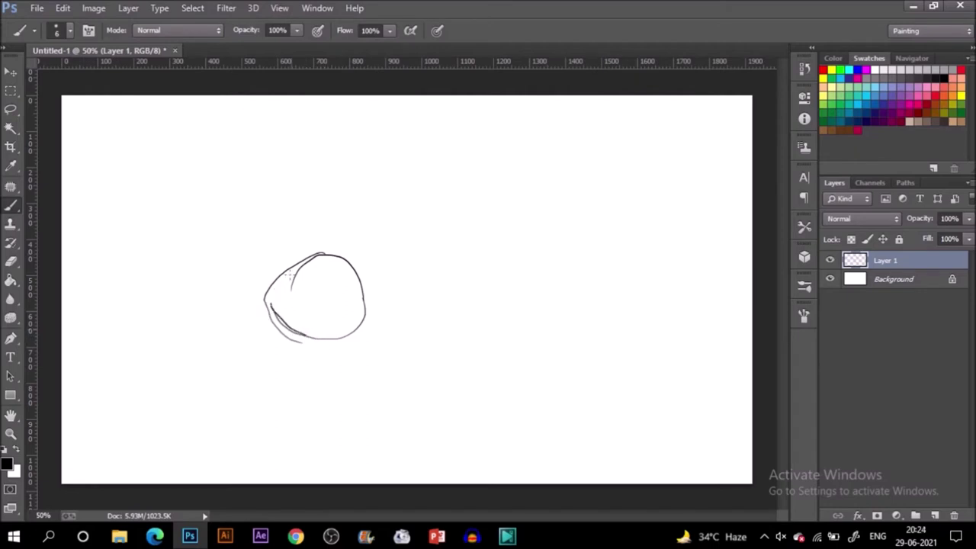
drag(271, 302, 312, 255)
Sketch the second berry to the right, the third behind, and stems above them.
mouse_move(407, 256)
mouse_down()
mouse_move(357, 279)
mouse_move(366, 342)
mouse_up()
drag(439, 294, 440, 271)
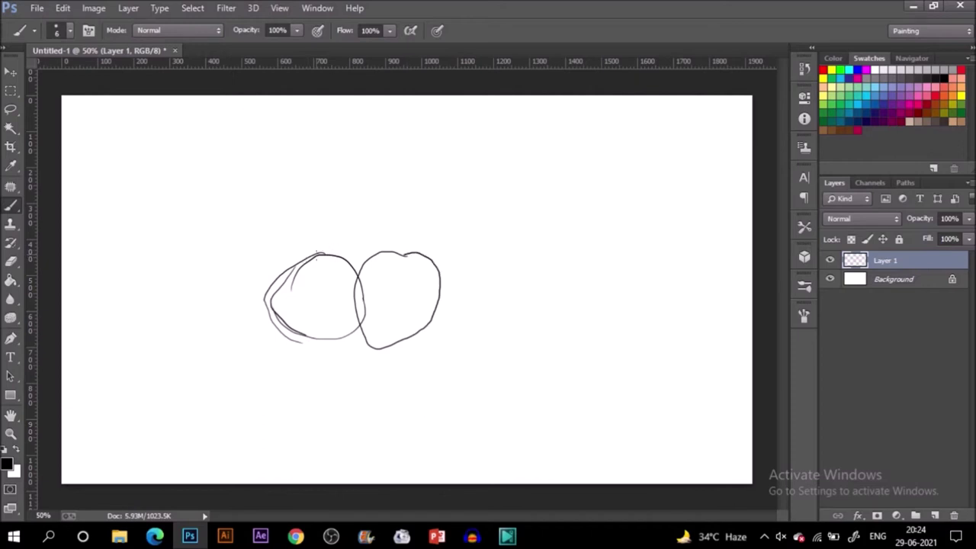
mouse_move(319, 253)
mouse_down()
mouse_move(353, 227)
mouse_move(393, 252)
mouse_up()
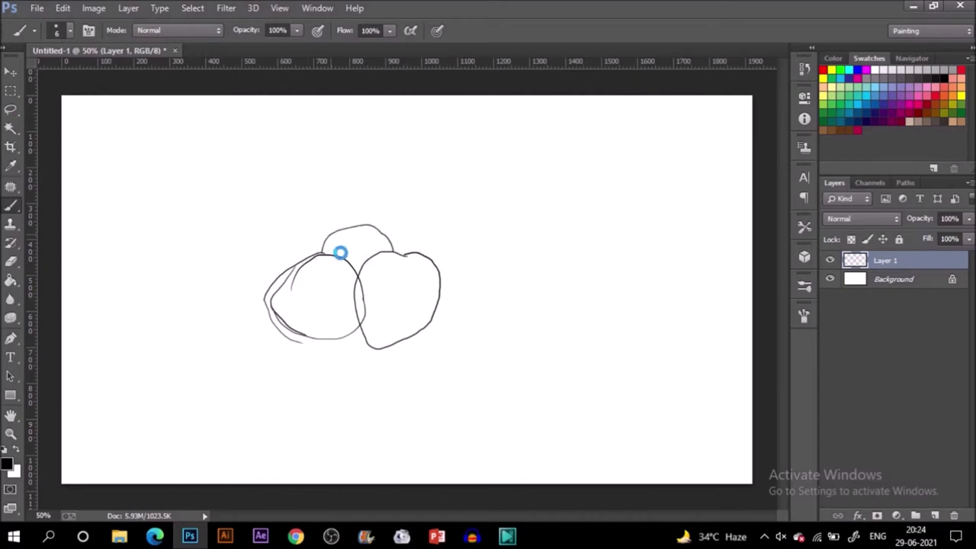
mouse_move(319, 254)
mouse_down()
mouse_move(303, 213)
mouse_move(327, 249)
mouse_move(271, 238)
mouse_up()
drag(257, 312, 282, 316)
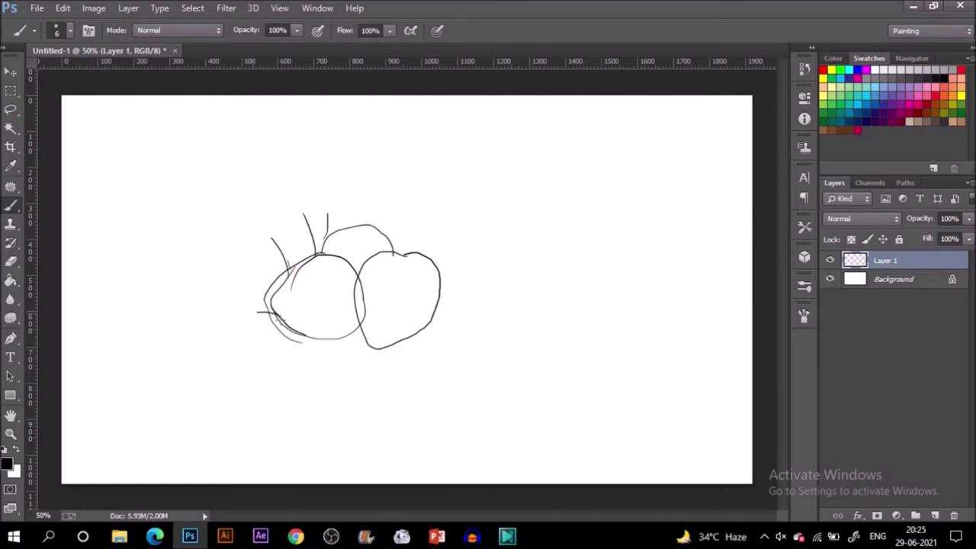
mouse_move(404, 254)
mouse_down()
mouse_move(405, 224)
mouse_move(438, 222)
mouse_move(451, 249)
mouse_up()
Add Layer 2, fade sketch Layer 1 to 30% opacity, then select Layer 2.
click(935, 516)
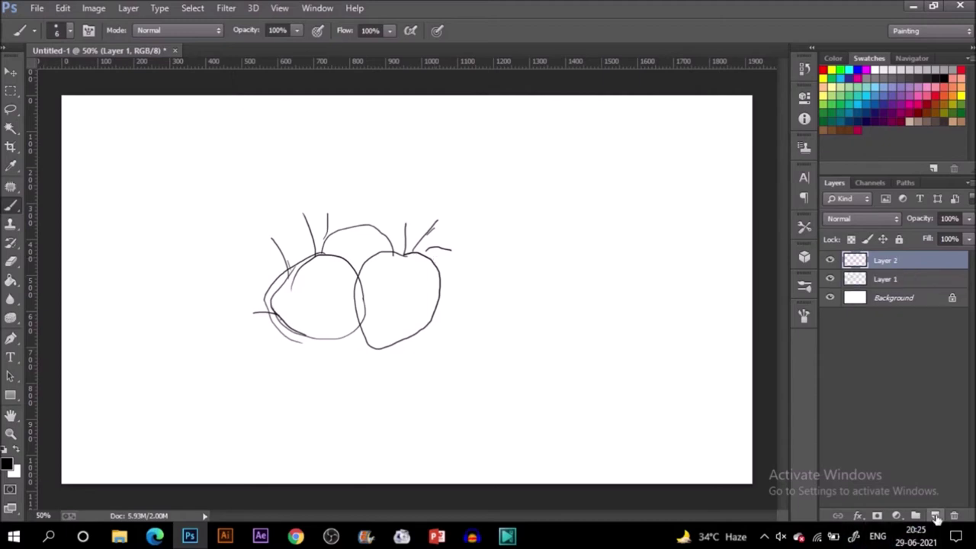
click(881, 280)
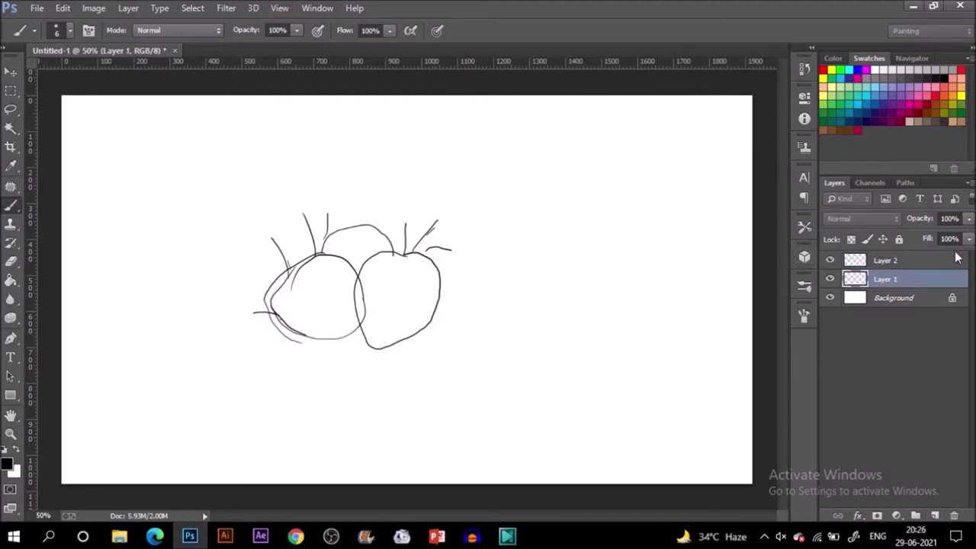
click(969, 219)
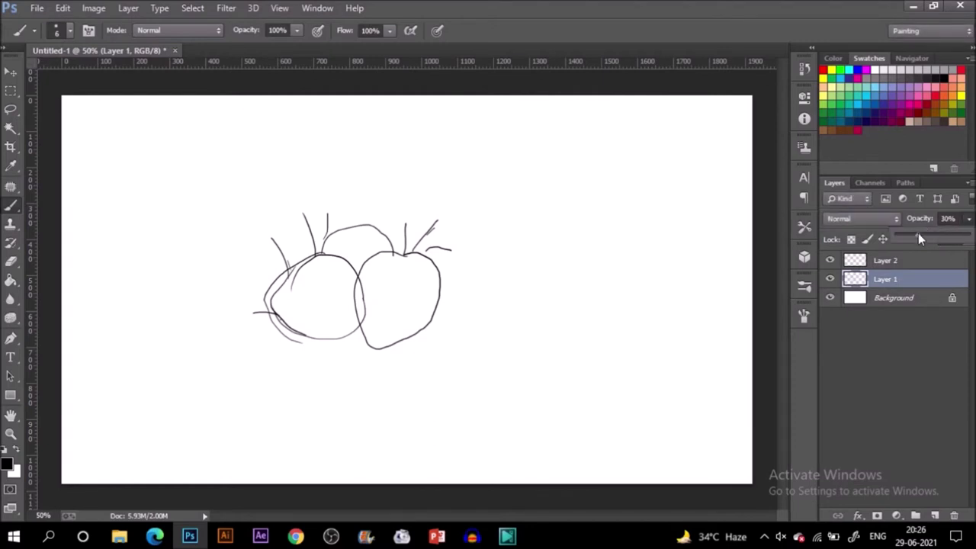
drag(918, 238, 923, 241)
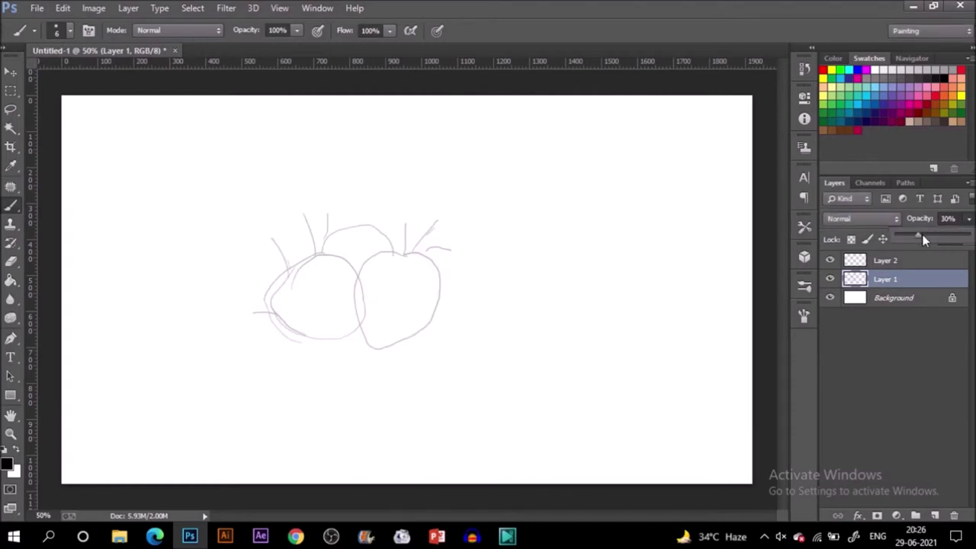
click(880, 341)
click(890, 262)
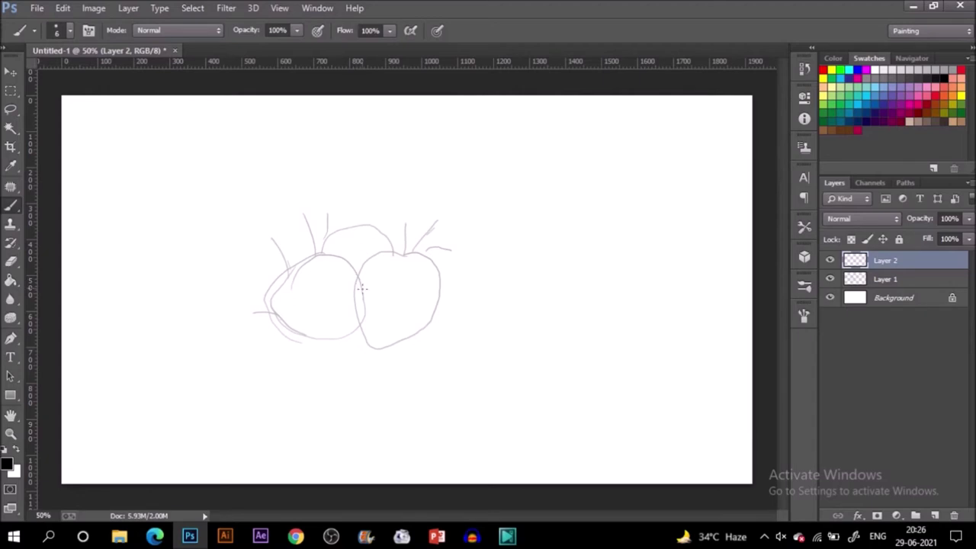
Ink clean outlines of the left, right and back berries on Layer 2.
mouse_move(364, 295)
mouse_down()
mouse_move(356, 324)
mouse_move(302, 336)
mouse_up()
key(e)
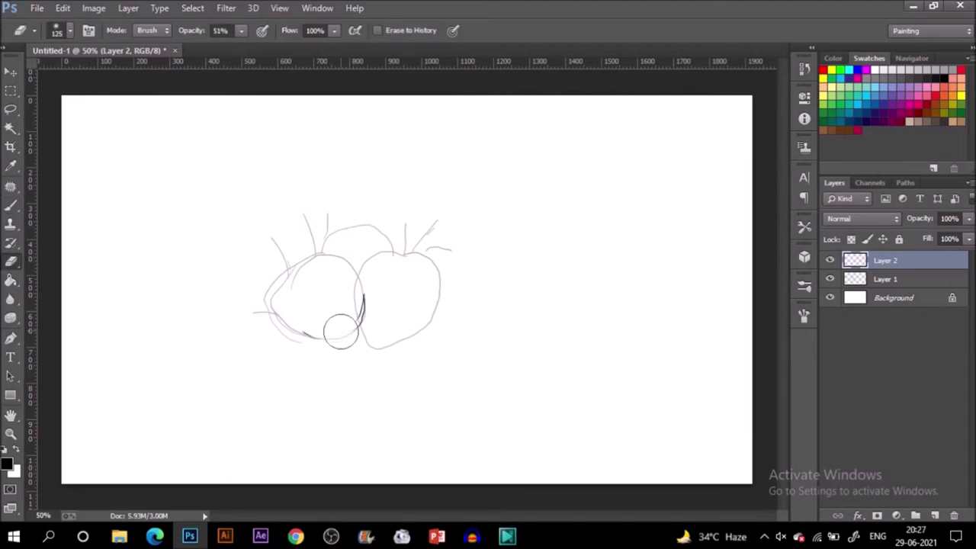
key(b)
mouse_move(345, 334)
mouse_down()
mouse_move(284, 325)
mouse_move(265, 297)
mouse_move(323, 252)
mouse_move(359, 282)
mouse_move(358, 305)
mouse_move(346, 258)
mouse_move(364, 296)
mouse_up()
mouse_move(405, 257)
mouse_down()
mouse_move(371, 256)
mouse_move(357, 314)
mouse_move(374, 348)
mouse_move(421, 331)
mouse_move(442, 290)
mouse_move(430, 256)
mouse_move(390, 254)
mouse_move(435, 313)
mouse_move(441, 268)
mouse_move(402, 250)
mouse_up()
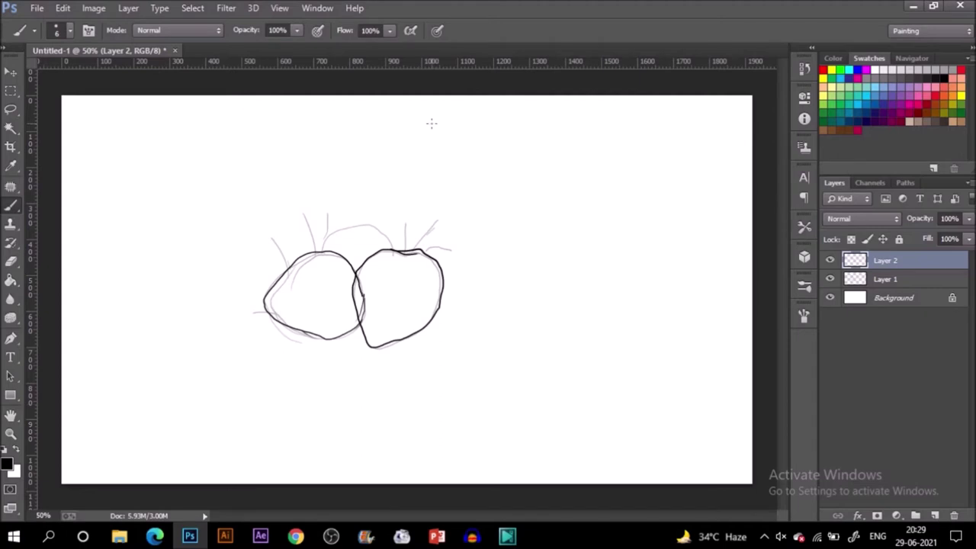
mouse_move(326, 254)
mouse_down()
mouse_move(360, 225)
mouse_move(394, 250)
mouse_up()
mouse_move(323, 254)
mouse_down()
mouse_move(289, 267)
mouse_move(341, 267)
mouse_move(331, 288)
mouse_move(342, 303)
mouse_move(345, 294)
mouse_move(341, 315)
mouse_up()
Undo the lowest drupelet loops and redraw loops along the left berry's chain.
key(ctrl+z)
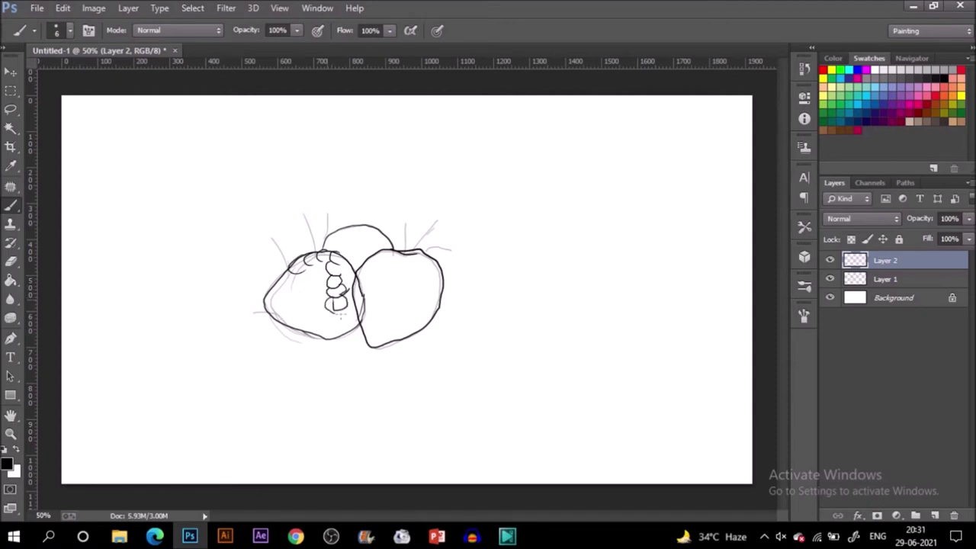
key(ctrl+alt+z)
key(ctrl+alt+z)
key(ctrl+alt+z)
drag(332, 301, 337, 314)
mouse_move(323, 258)
mouse_down()
mouse_move(329, 288)
mouse_move(319, 294)
mouse_move(356, 328)
mouse_up()
drag(338, 266, 347, 260)
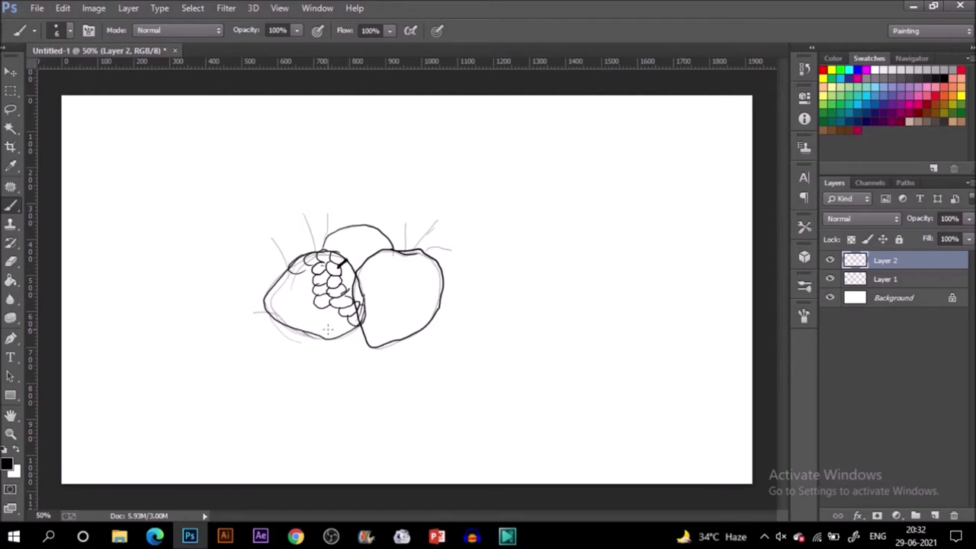
Fill the left berry's lower and left sides with drupelets and add one to the back berry.
mouse_move(322, 308)
mouse_down()
mouse_move(340, 336)
mouse_move(346, 326)
mouse_up()
mouse_move(311, 267)
mouse_down()
mouse_move(297, 283)
mouse_move(299, 303)
mouse_move(322, 343)
mouse_move(334, 340)
mouse_up()
mouse_move(283, 267)
mouse_down()
mouse_move(303, 334)
mouse_move(283, 298)
mouse_move(294, 329)
mouse_up()
mouse_move(333, 238)
mouse_down()
mouse_move(344, 228)
mouse_move(376, 243)
mouse_up()
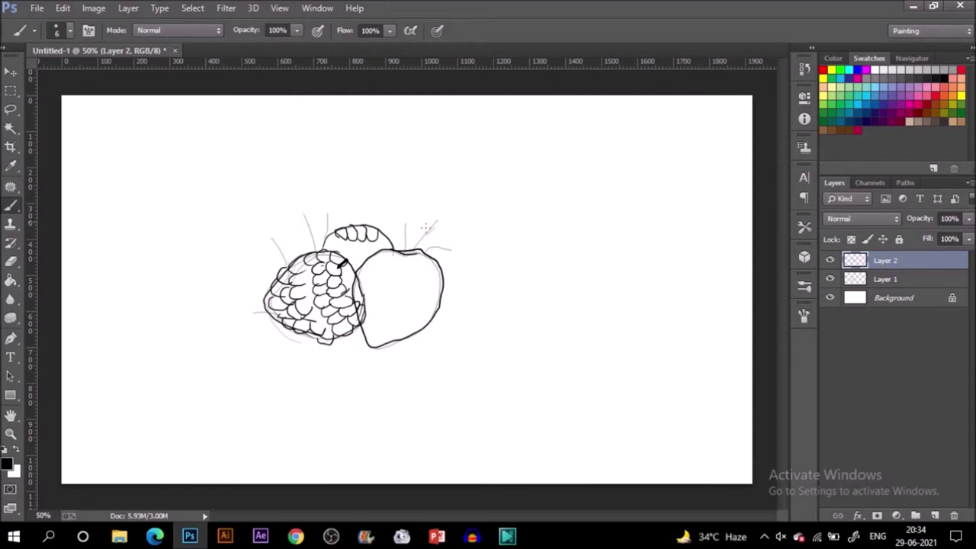
Add Layer 3 and set the foreground colour to pale pink #fac2cb with lowered saturation.
click(936, 516)
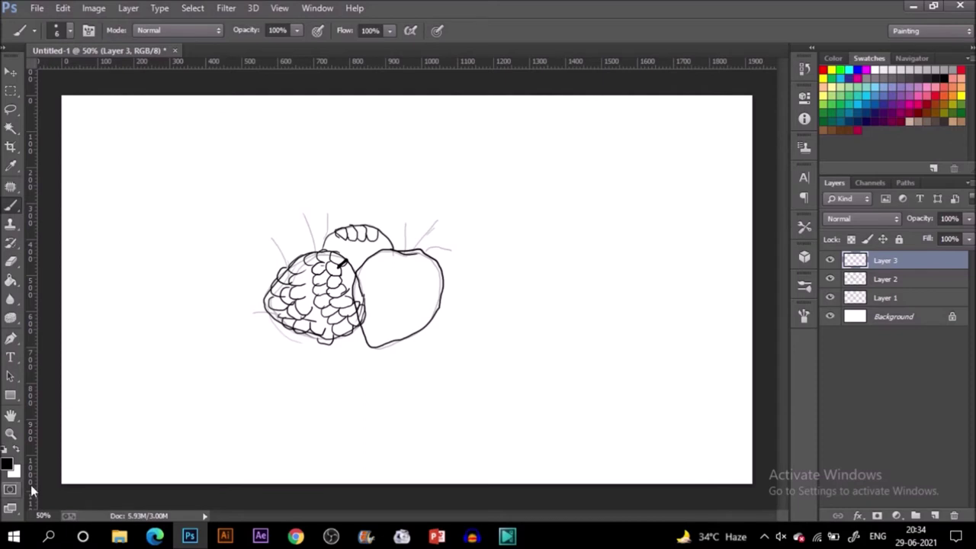
click(9, 464)
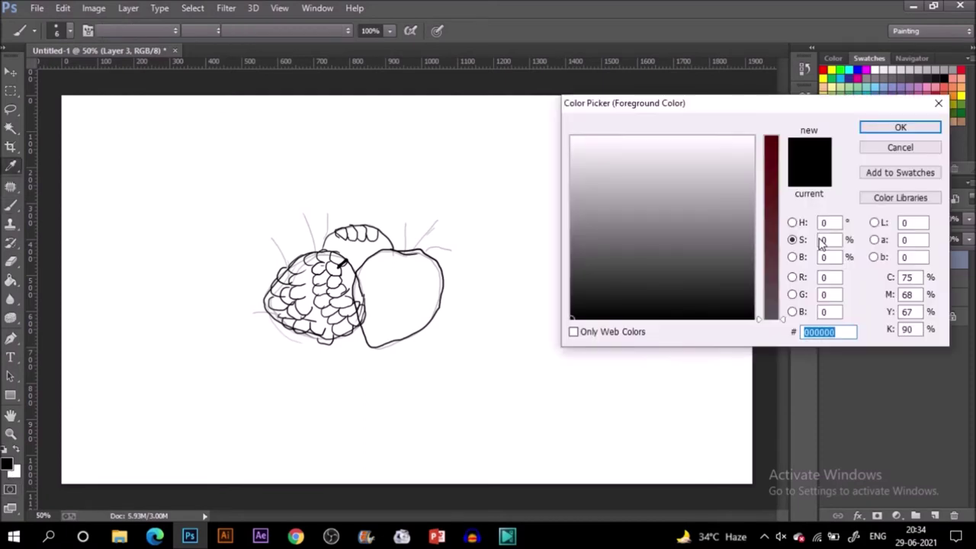
drag(770, 136, 772, 143)
click(665, 139)
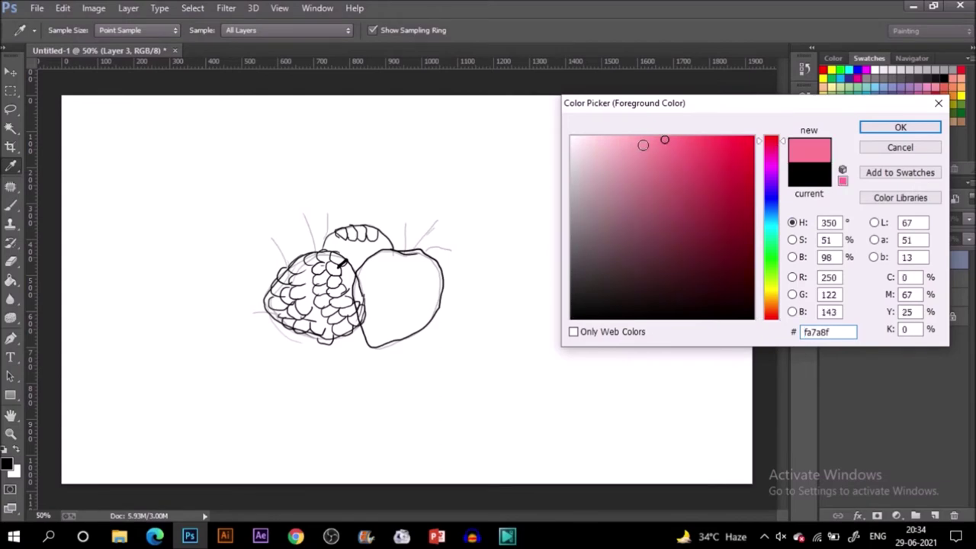
click(799, 241)
click(793, 240)
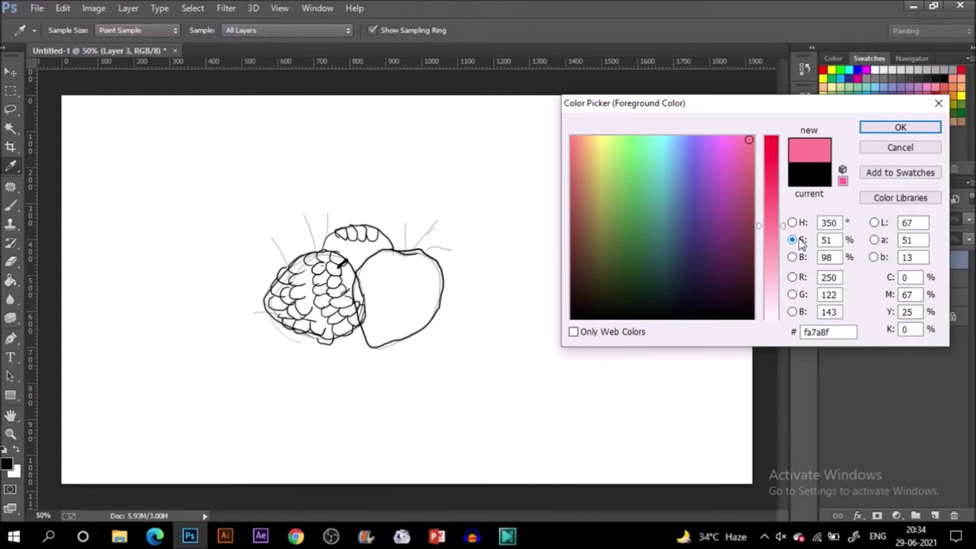
drag(781, 242, 780, 264)
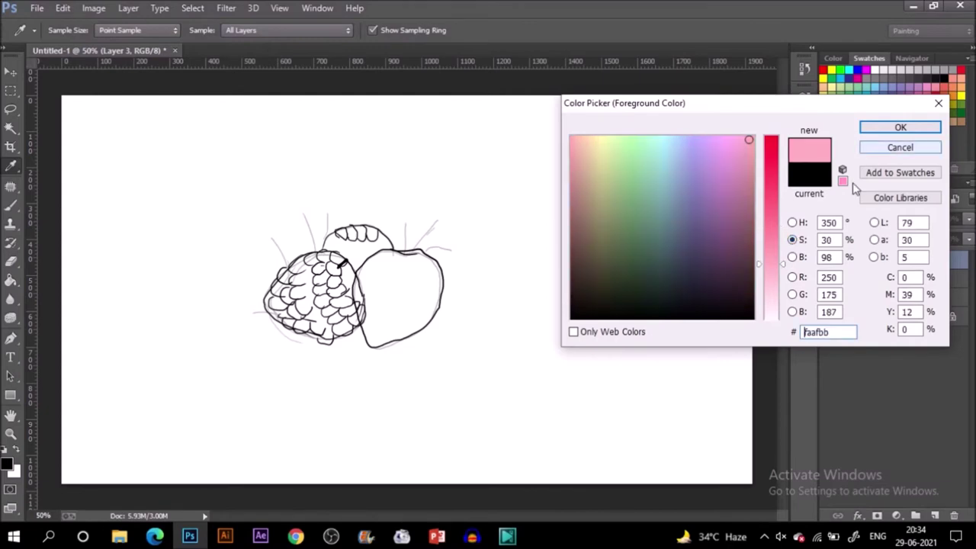
click(773, 278)
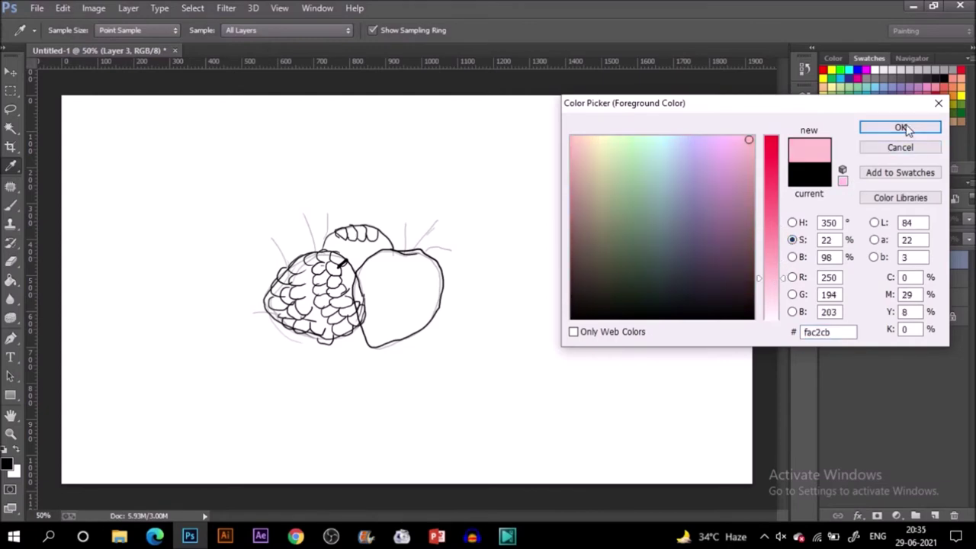
click(902, 128)
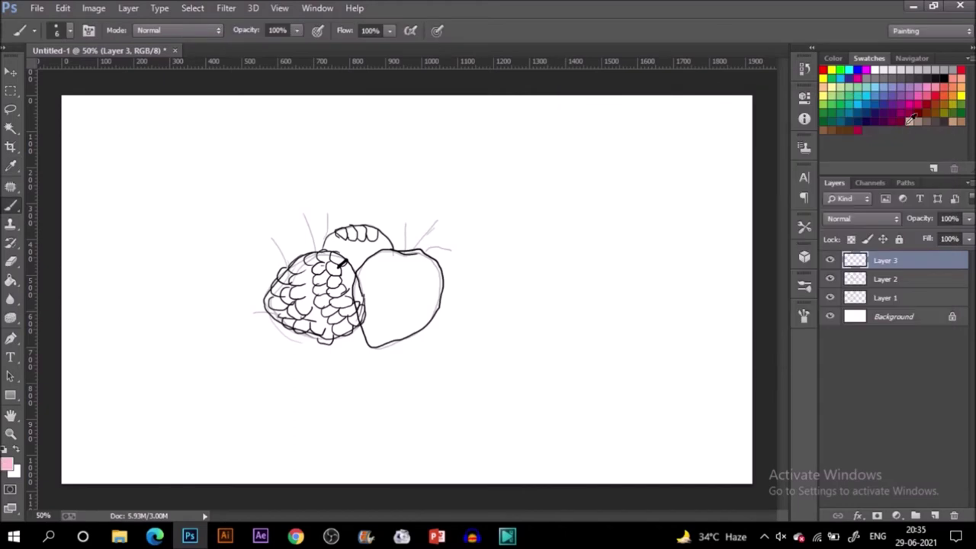
key(ctrl+plus)
key(ctrl+plus)
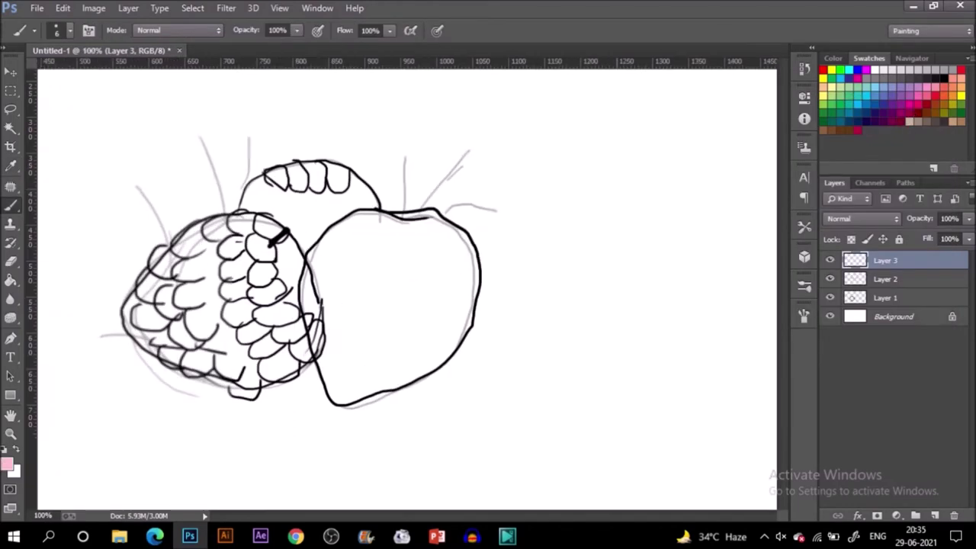
Trace pink scale outlines over the left raspberry's top drupelets.
click(831, 260)
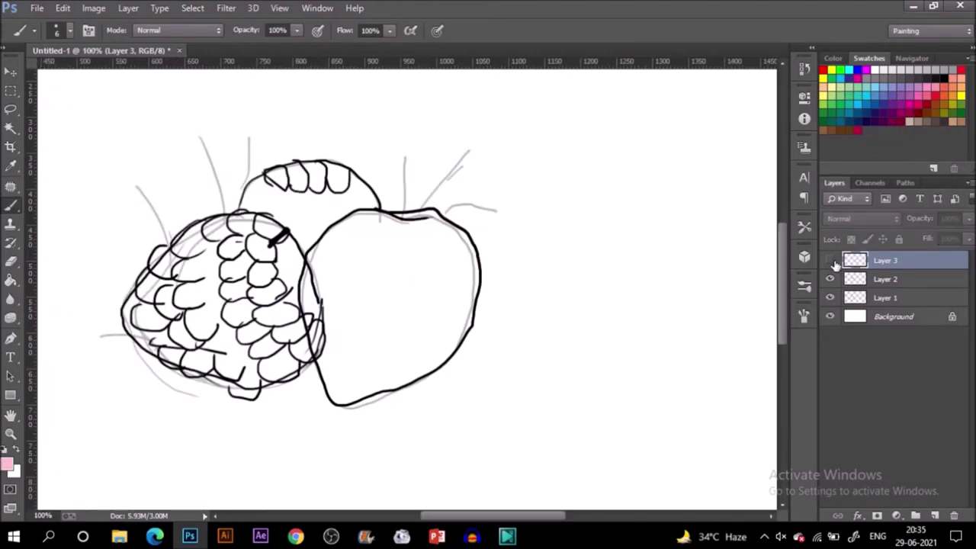
click(832, 260)
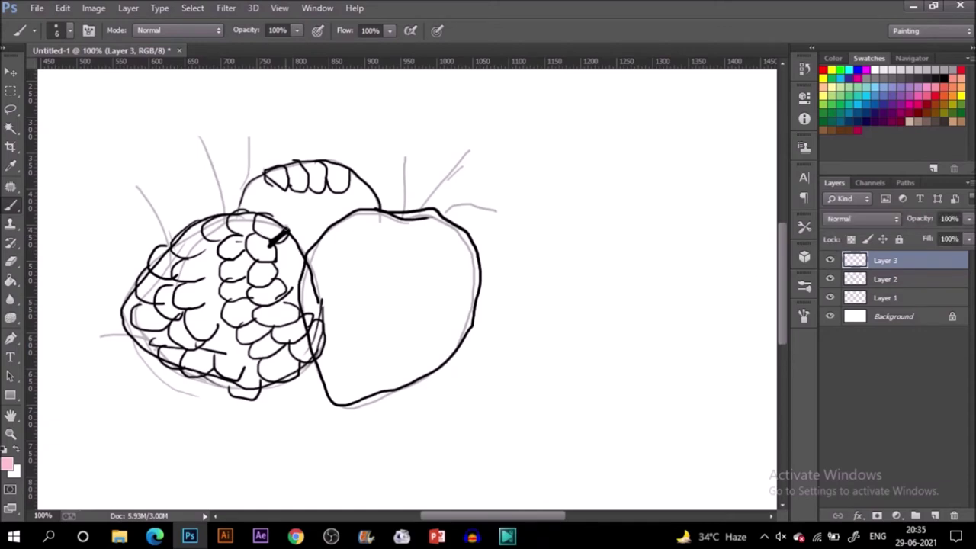
drag(285, 228, 257, 220)
drag(278, 236, 266, 246)
drag(270, 245, 260, 261)
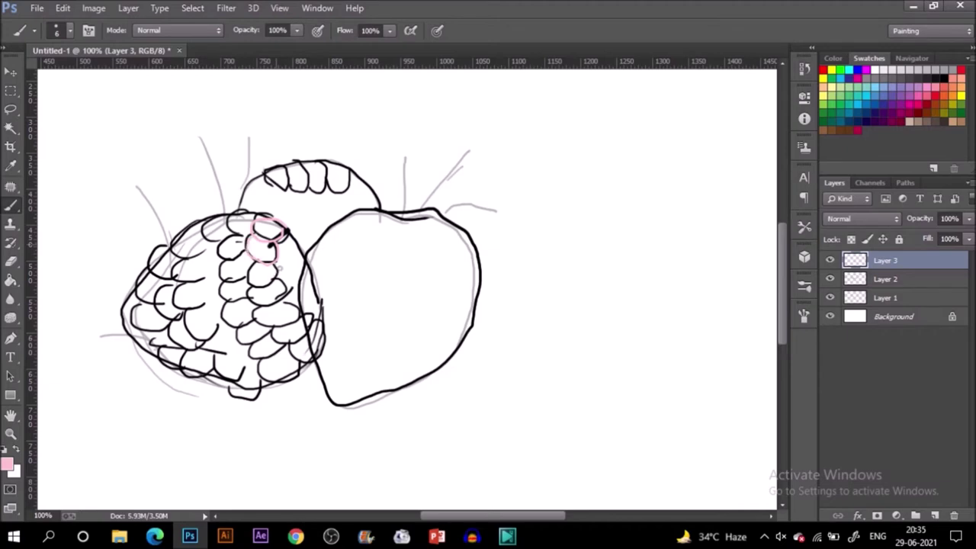
drag(278, 263, 274, 281)
drag(270, 246, 282, 288)
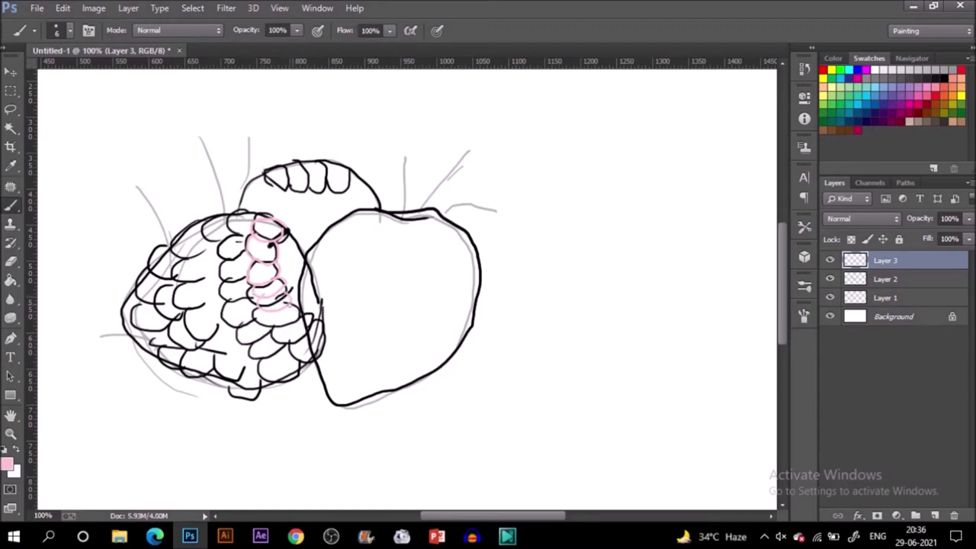
Cover the rest of the left raspberry with pink scales and hide the black line art to check.
mouse_move(304, 319)
mouse_down()
mouse_move(278, 339)
mouse_move(305, 321)
mouse_up()
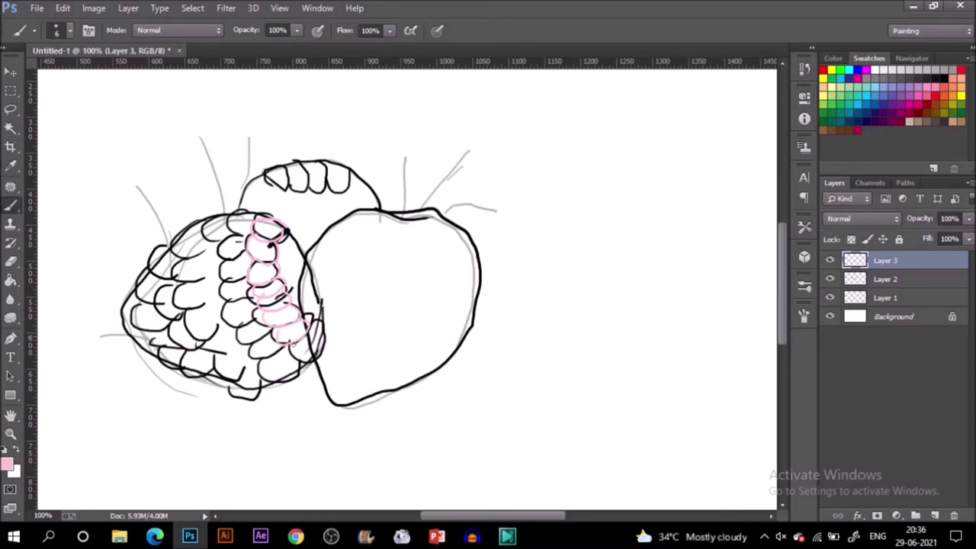
mouse_move(262, 218)
mouse_down()
mouse_move(238, 212)
mouse_move(229, 221)
mouse_move(248, 256)
mouse_move(223, 258)
mouse_move(227, 285)
mouse_up()
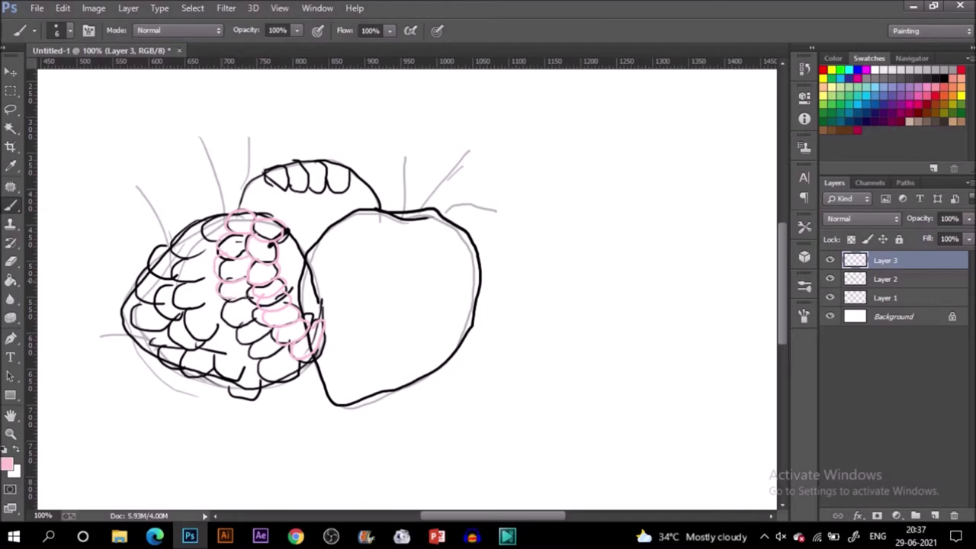
mouse_move(231, 326)
mouse_down()
mouse_move(286, 349)
mouse_move(266, 359)
mouse_move(297, 367)
mouse_move(263, 379)
mouse_up()
mouse_move(224, 218)
mouse_down()
mouse_move(196, 294)
mouse_move(233, 347)
mouse_up()
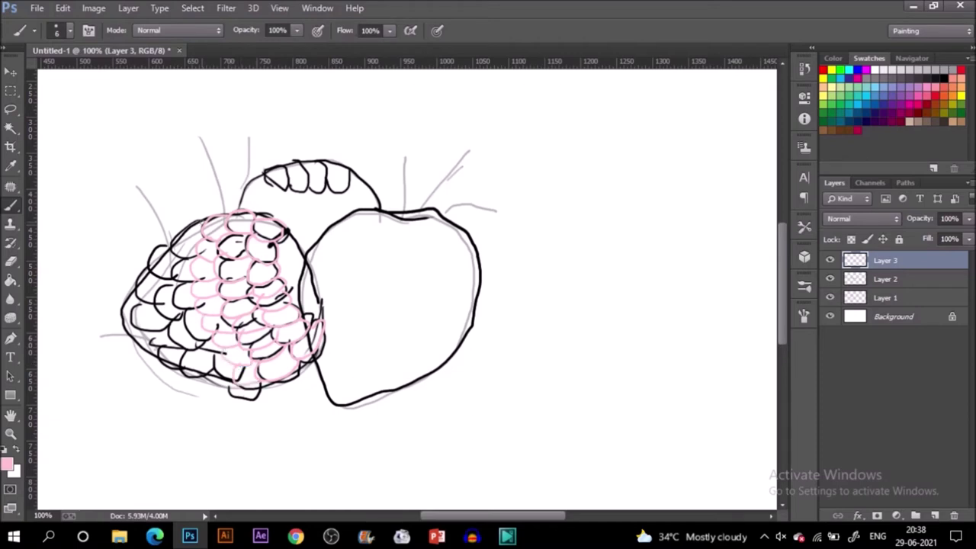
drag(202, 223, 174, 269)
mouse_move(183, 313)
mouse_down()
mouse_move(230, 375)
mouse_move(221, 389)
mouse_up()
mouse_move(140, 272)
mouse_down()
mouse_move(170, 302)
mouse_move(200, 369)
mouse_up()
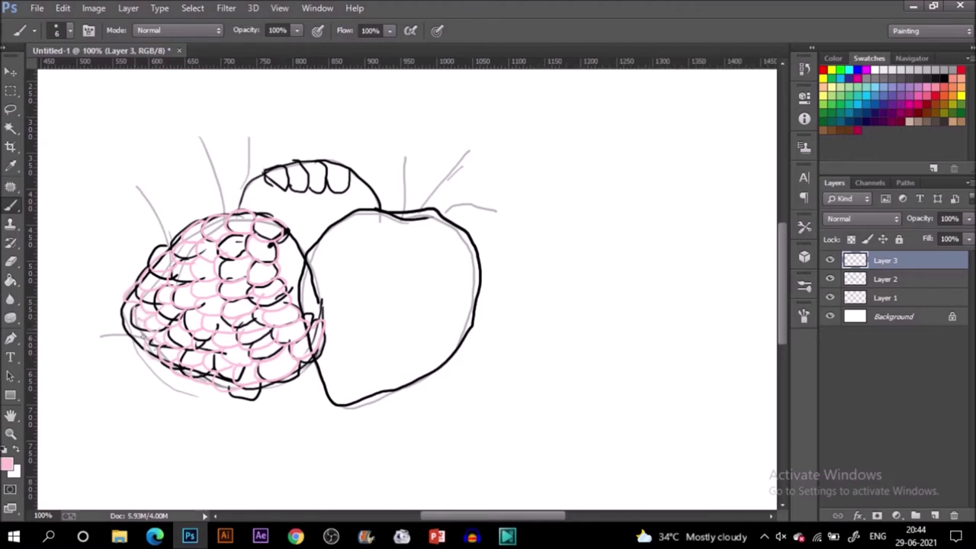
click(829, 279)
Erase the other berries' black outlines on Layer 2 at 100% eraser opacity.
click(830, 279)
key(e)
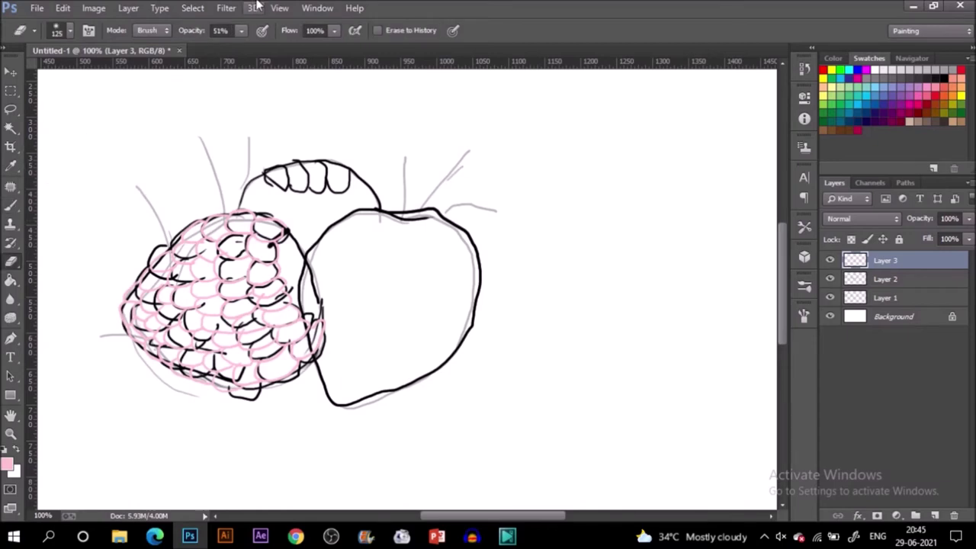
click(241, 30)
drag(249, 49, 278, 49)
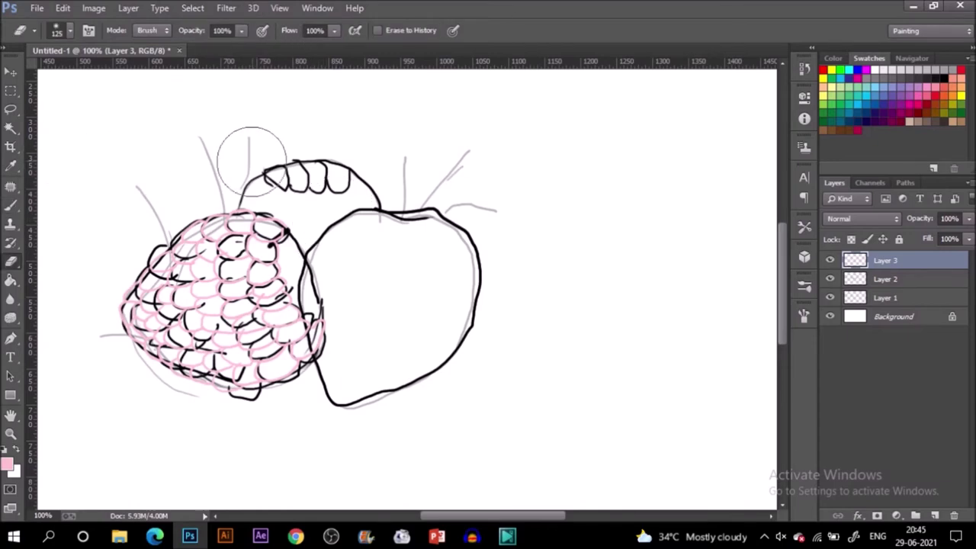
key(alt+bracketleft)
mouse_move(449, 190)
mouse_down()
mouse_move(427, 208)
mouse_move(400, 400)
mouse_move(343, 395)
mouse_move(389, 197)
mouse_move(368, 163)
mouse_up()
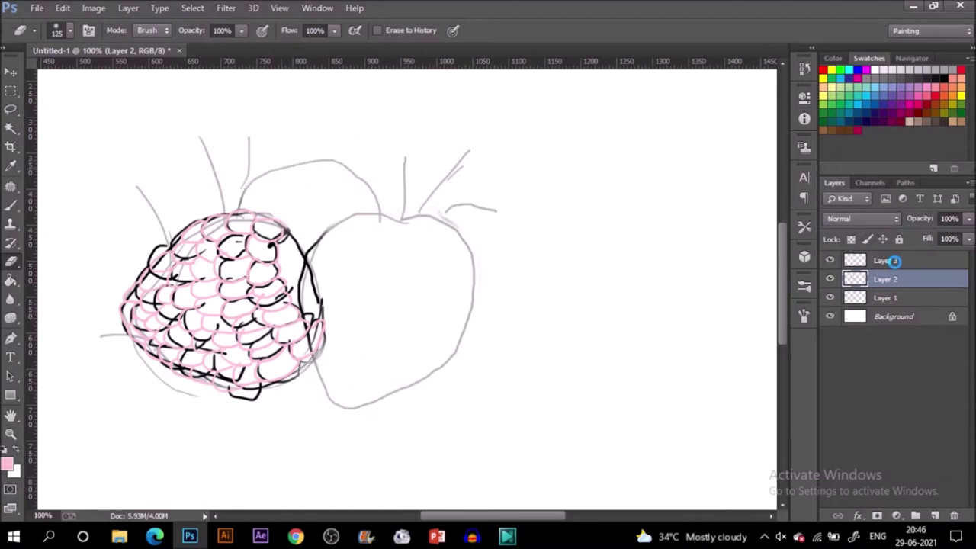
Duplicate the pink scales layer, rotate it about 56° and place it on the right raspberry.
click(886, 260)
key(v)
key(ctrl+j)
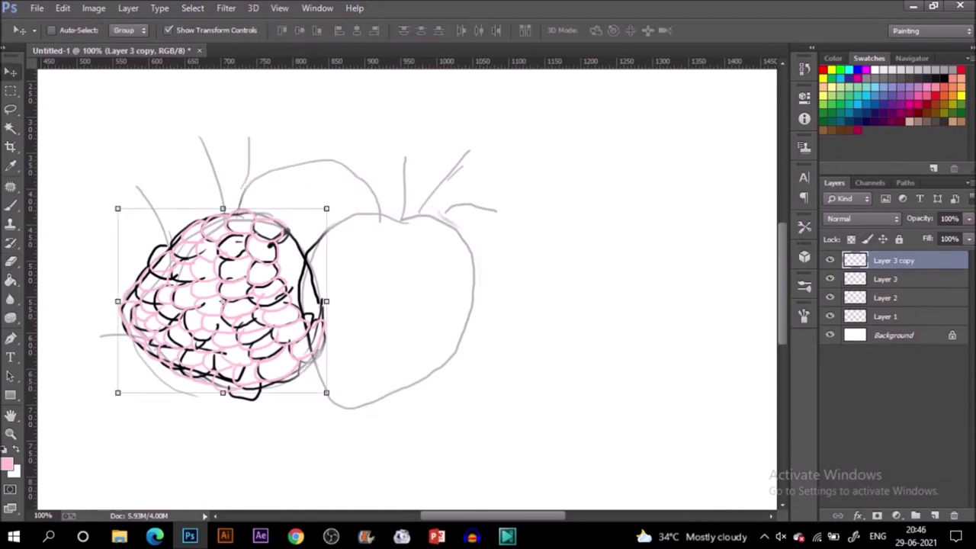
key(ctrl+t)
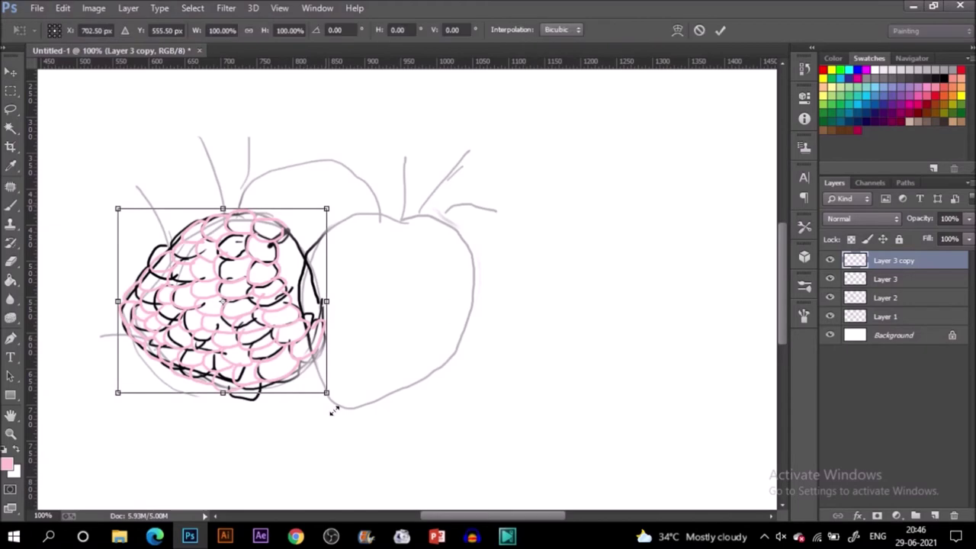
drag(355, 414, 396, 257)
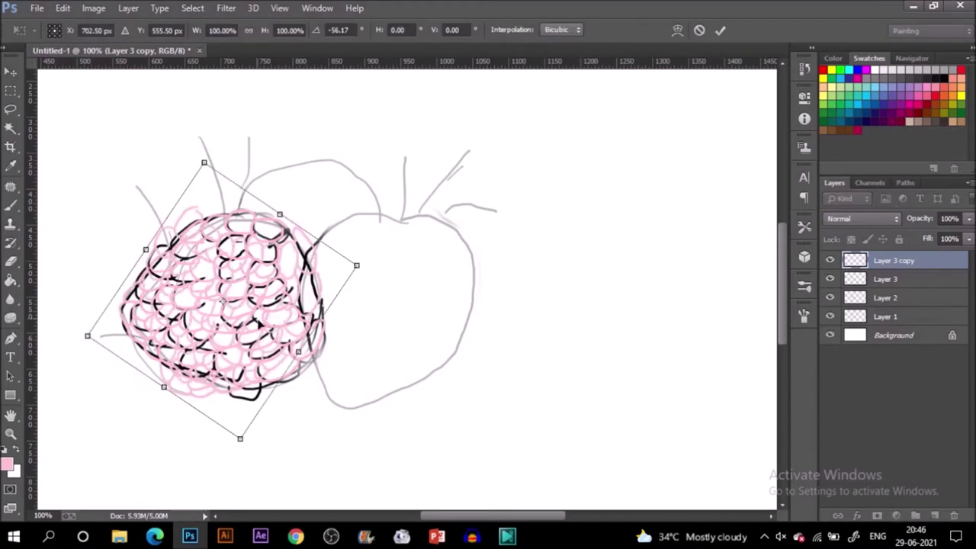
drag(221, 301, 382, 308)
key(Return)
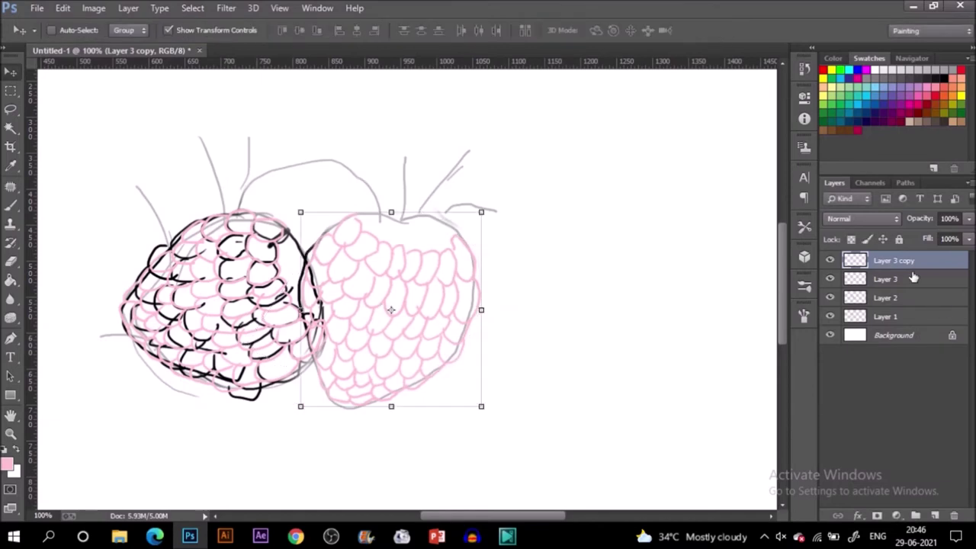
Copy the scales onto the top raspberry and erase the excess with a 125 px tip.
key(ctrl+j)
drag(385, 254, 308, 146)
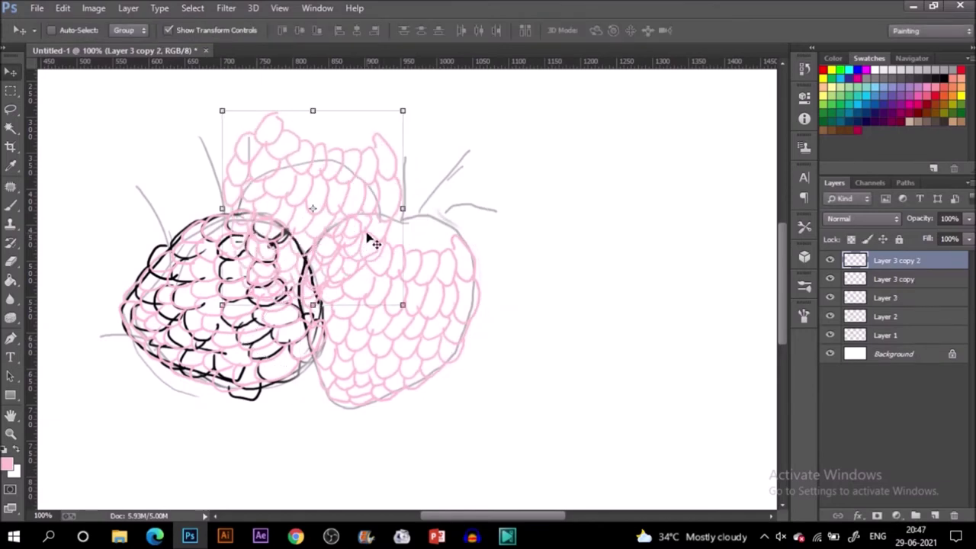
key(b)
click(803, 284)
click(688, 191)
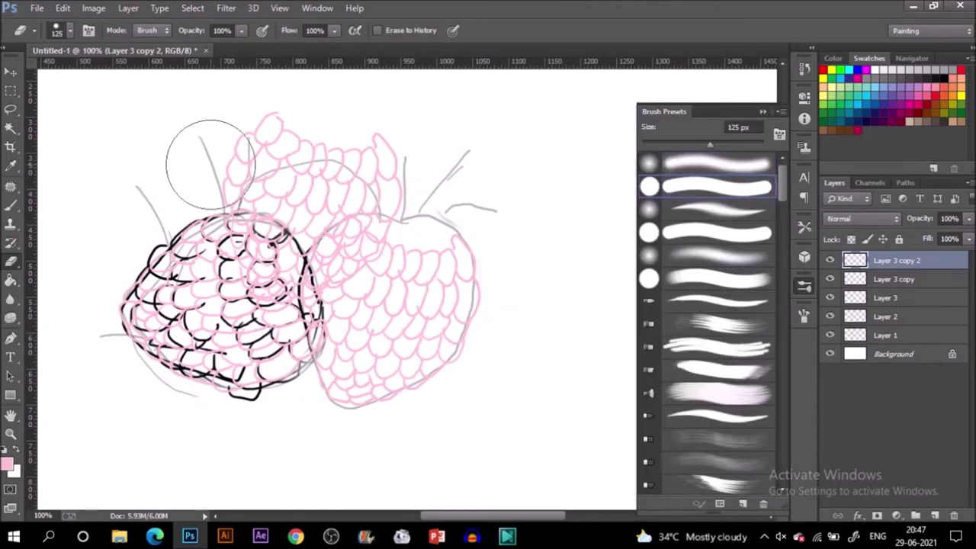
mouse_move(309, 118)
mouse_down()
mouse_move(387, 131)
mouse_move(375, 131)
mouse_move(410, 181)
mouse_up()
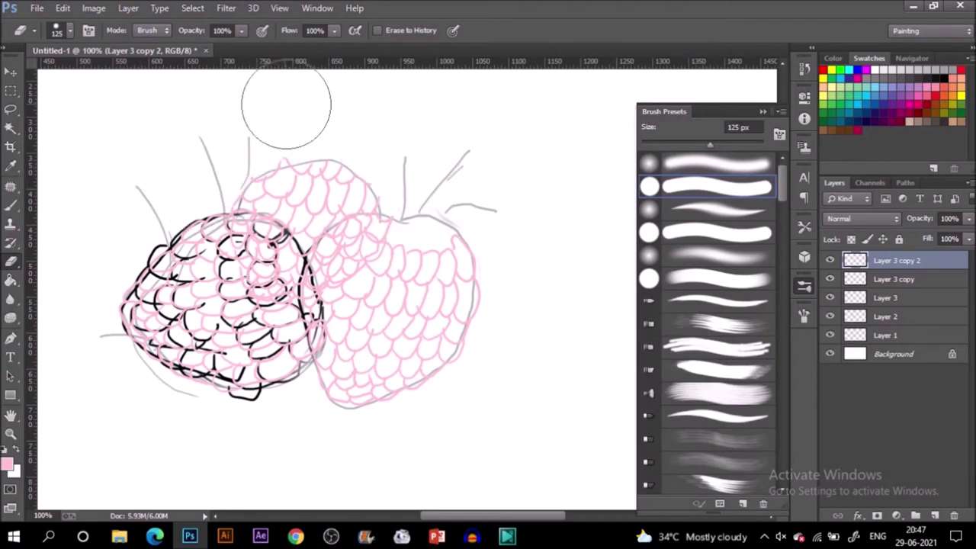
Hide the black sketch on Layer 2 and select Layer 2.
key(v)
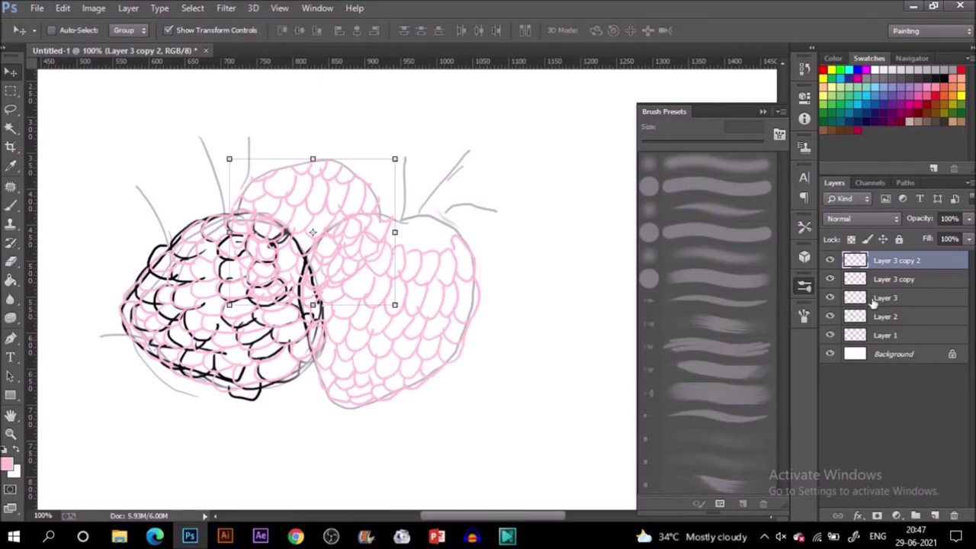
click(885, 297)
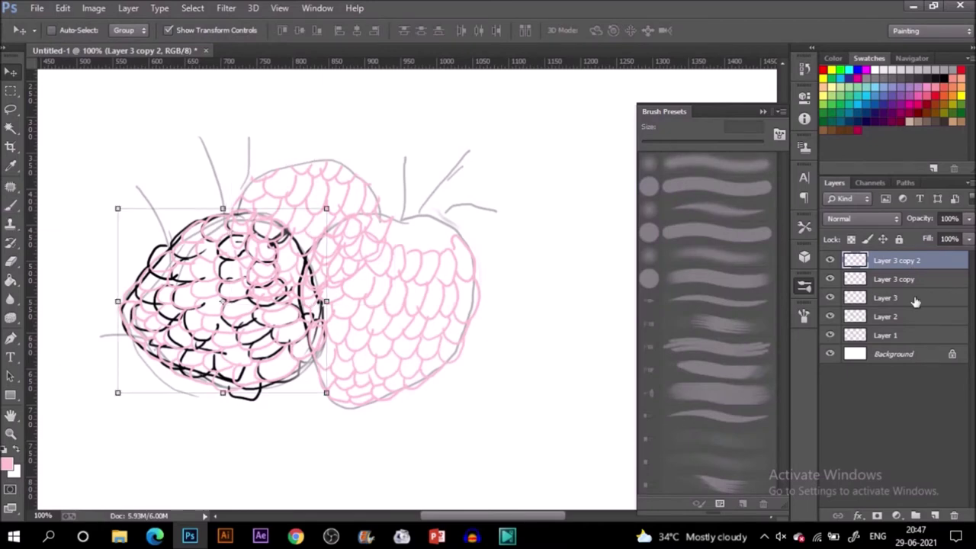
click(831, 316)
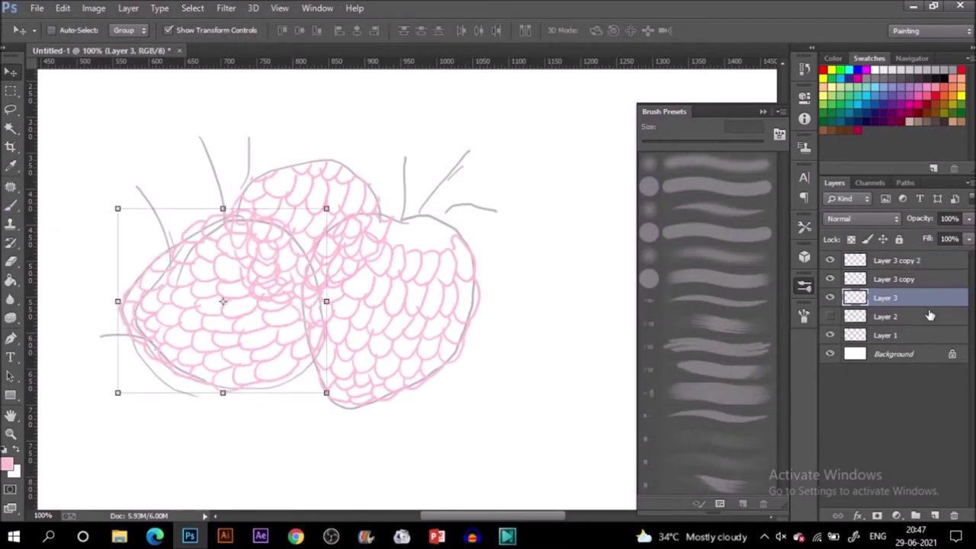
click(923, 316)
Add Layer 4 and set red e31739 (saturation 90, brightness 89) with a 50 px brush.
click(934, 516)
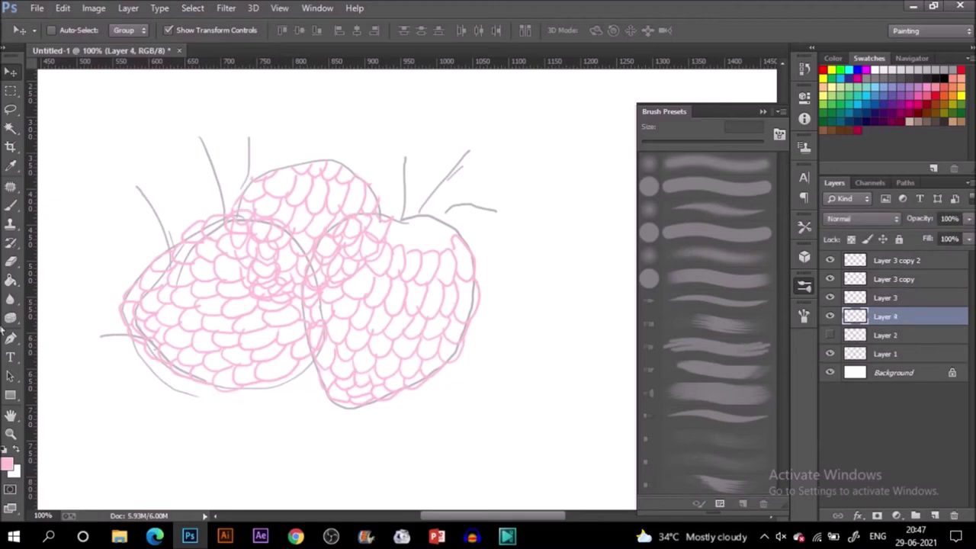
click(9, 467)
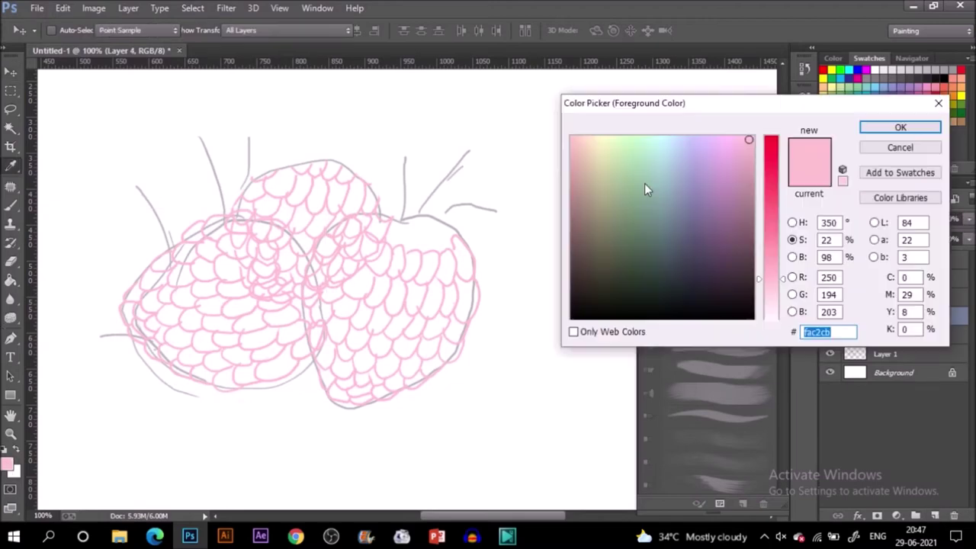
click(771, 154)
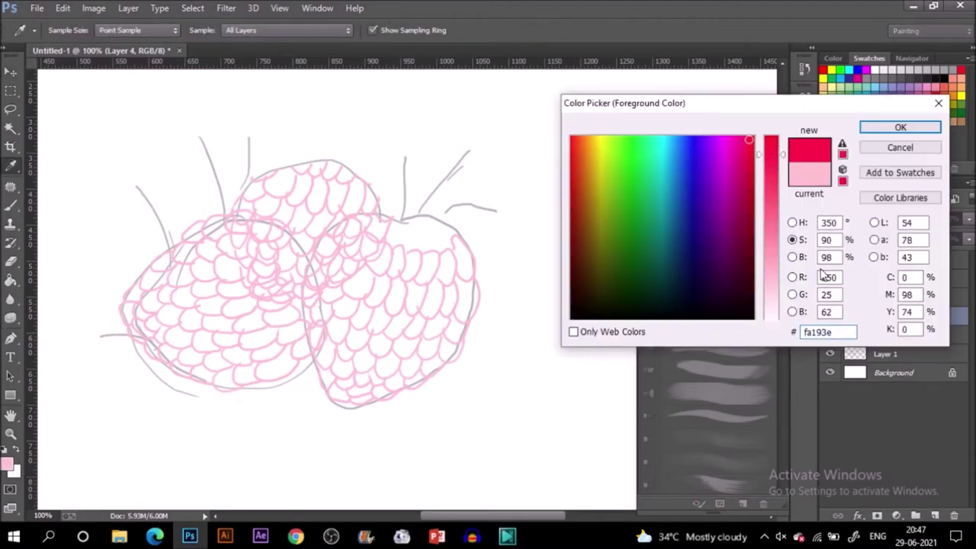
click(792, 258)
click(773, 177)
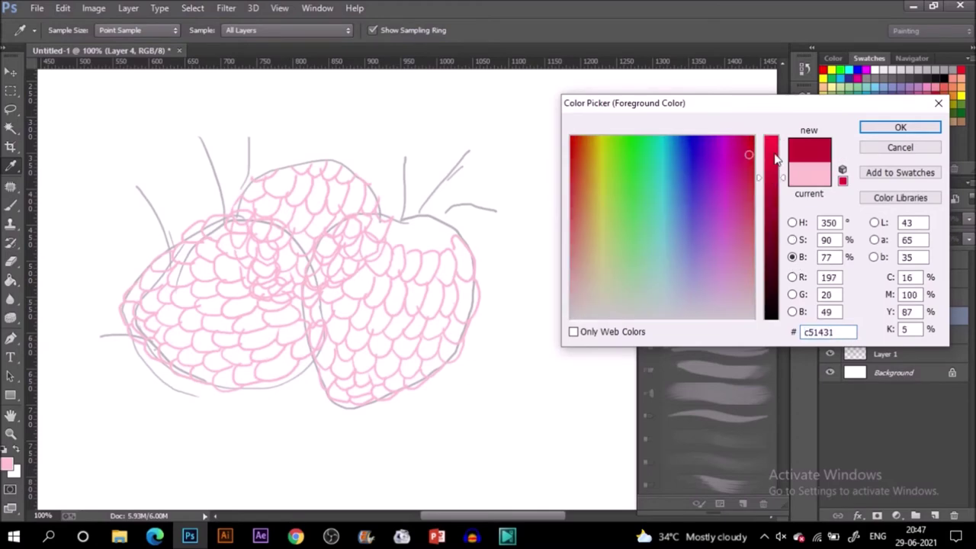
click(776, 160)
click(776, 160)
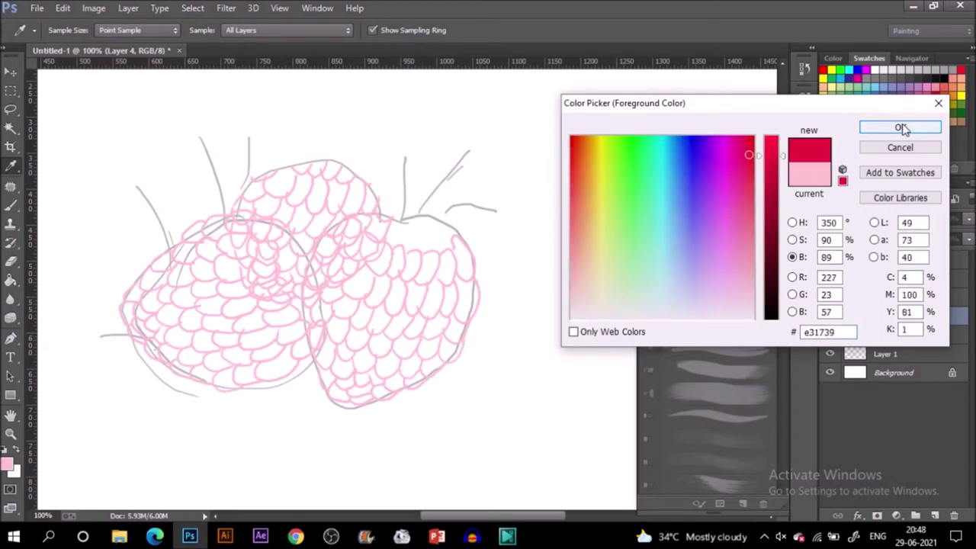
click(902, 128)
key(b)
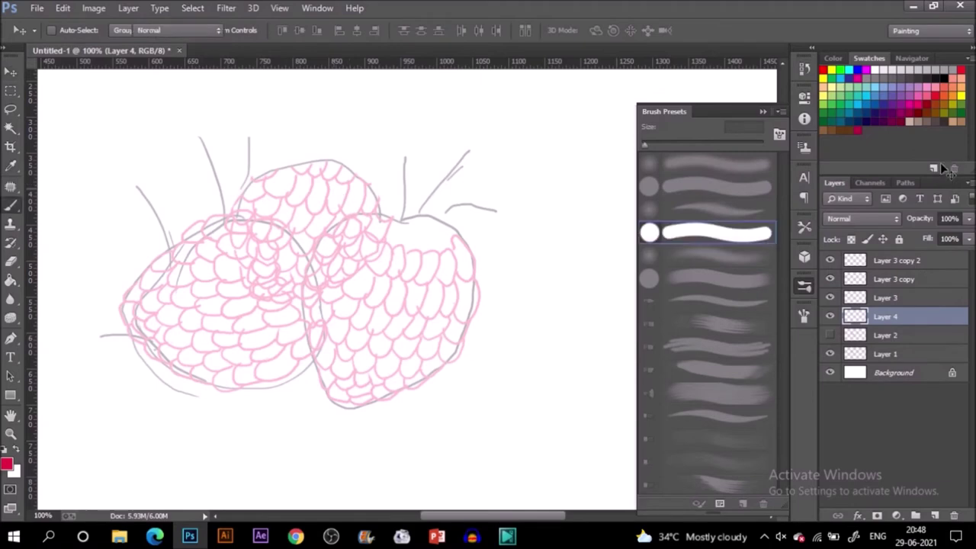
key(bracketright)
key(bracketright)
key(bracketright)
key(bracketright)
key(bracketright)
key(bracketright)
key(bracketright)
key(bracketright)
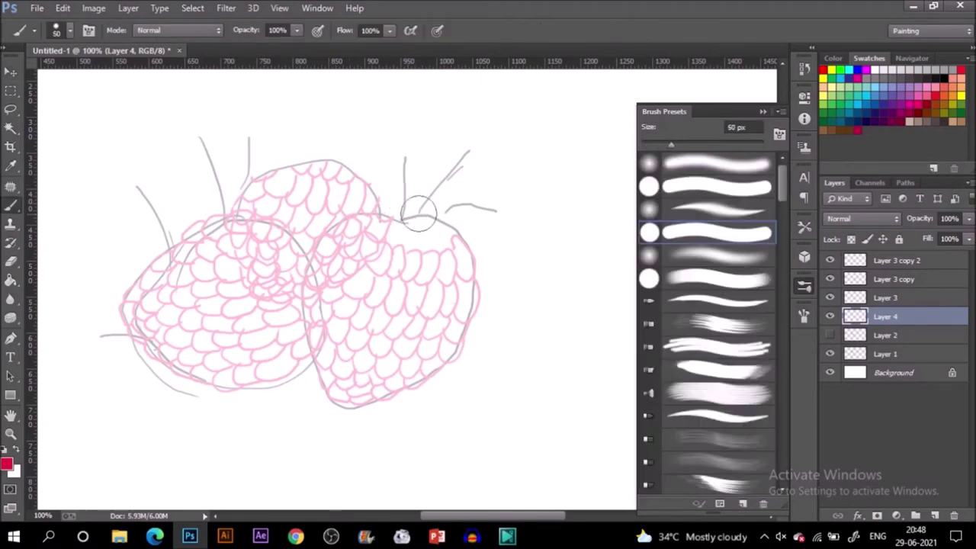
Hide both scale copies and brush red around the left raspberry's edges.
click(830, 279)
click(830, 260)
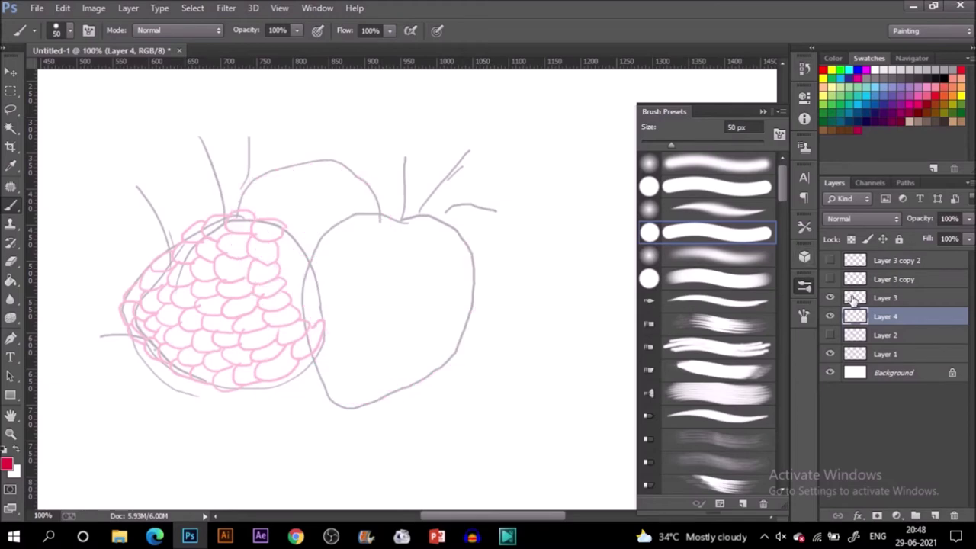
mouse_move(298, 288)
mouse_down()
mouse_move(311, 330)
mouse_move(296, 368)
mouse_move(240, 385)
mouse_up()
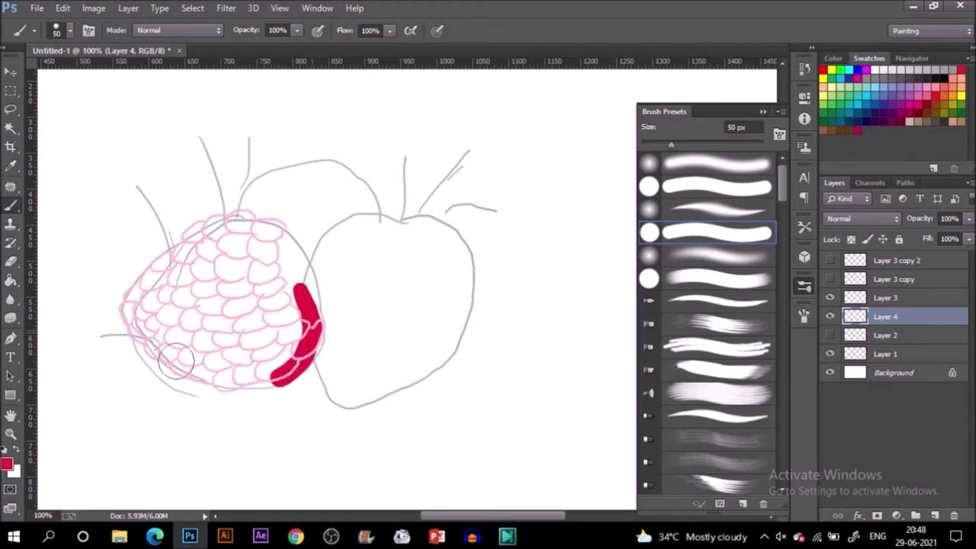
mouse_move(122, 306)
mouse_down()
mouse_move(183, 229)
mouse_move(223, 220)
mouse_move(286, 231)
mouse_up()
mouse_move(183, 364)
mouse_down()
mouse_move(138, 340)
mouse_move(122, 290)
mouse_move(164, 245)
mouse_move(213, 216)
mouse_move(256, 215)
mouse_move(289, 229)
mouse_up()
drag(312, 311, 314, 309)
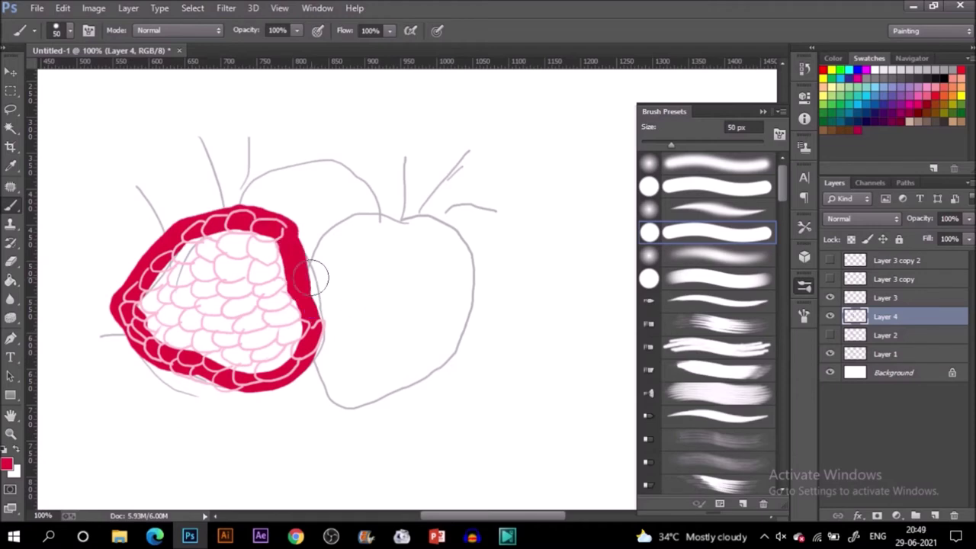
drag(284, 226, 322, 297)
mouse_move(283, 227)
mouse_down()
mouse_move(324, 297)
mouse_move(326, 320)
mouse_move(307, 347)
mouse_up()
Fill the raspberry's interior with red using the Paint Bucket and set a 45 px eraser.
key(g)
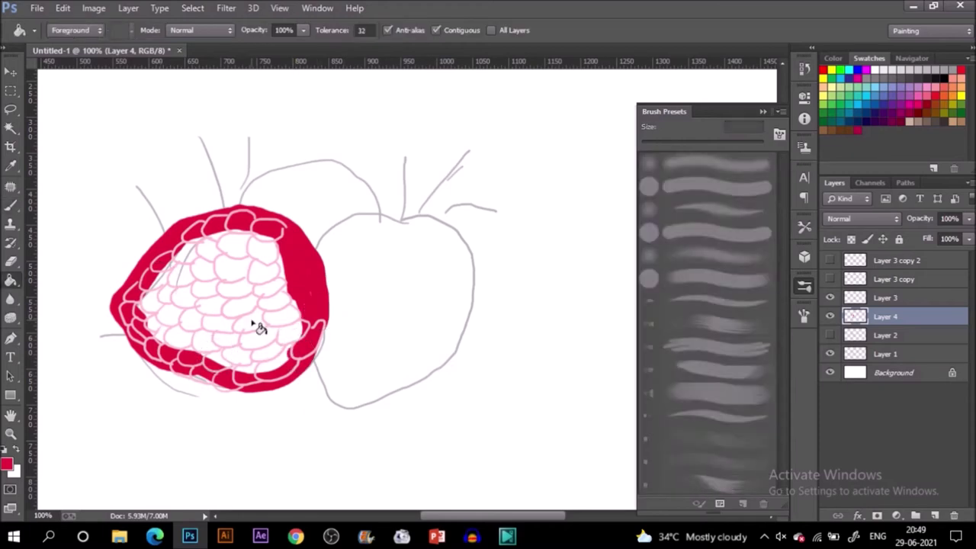
click(252, 313)
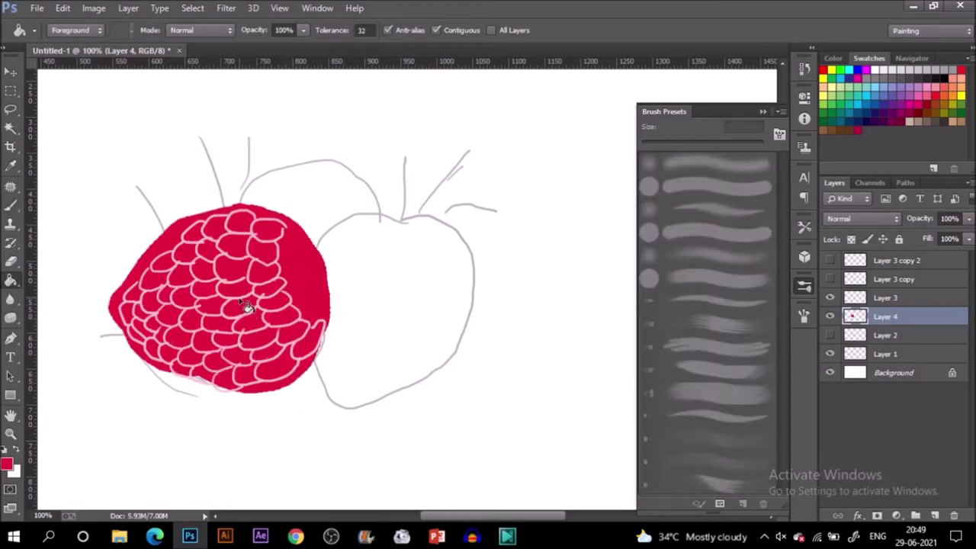
key(e)
key(bracketleft)
key(bracketleft)
key(bracketleft)
key(bracketleft)
key(bracketleft)
key(bracketleft)
Erase red overspill beyond the raspberry's top-left, lower-right and lower-left edges.
click(259, 244)
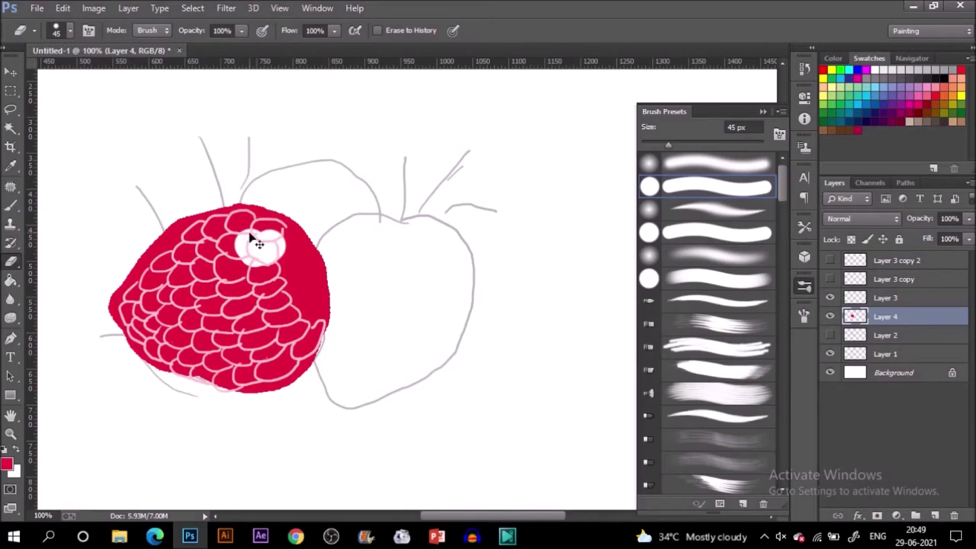
key(ctrl+z)
drag(147, 248, 178, 195)
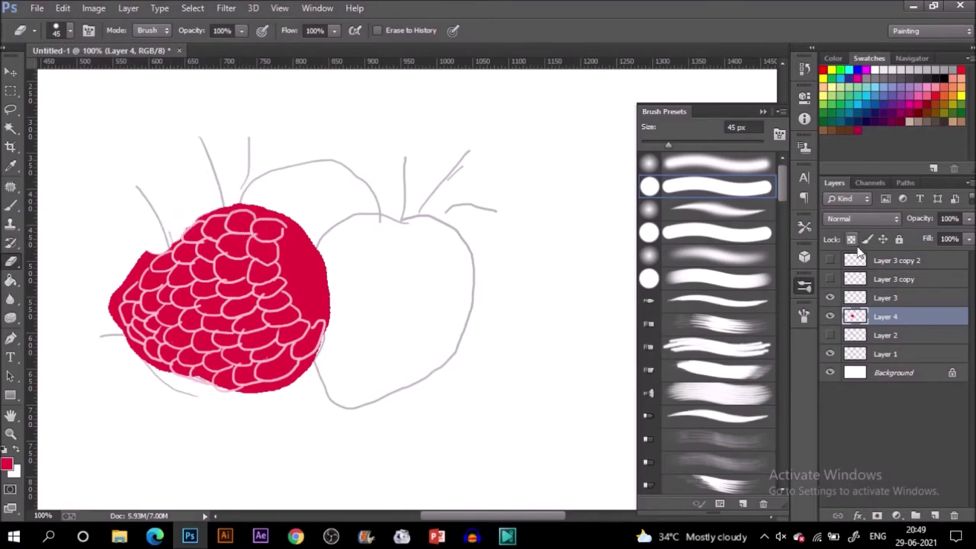
ctrl+click(857, 296)
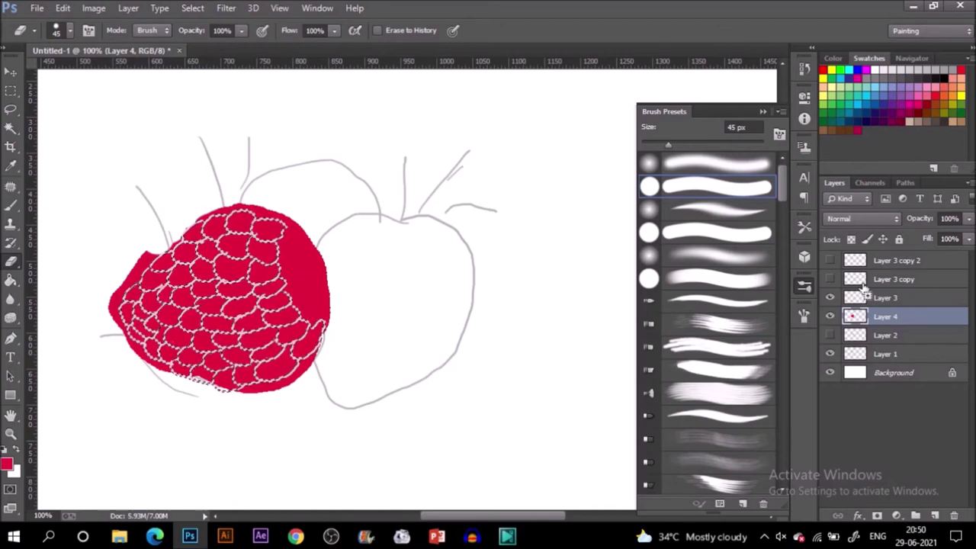
key(ctrl+d)
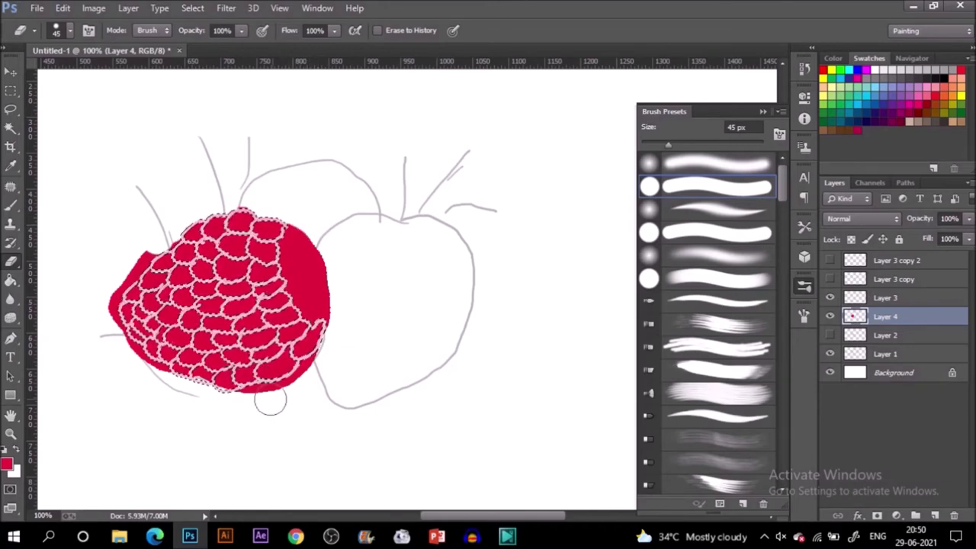
mouse_move(278, 386)
mouse_down()
mouse_move(283, 399)
mouse_move(261, 384)
mouse_move(320, 360)
mouse_move(287, 399)
mouse_move(257, 404)
mouse_up()
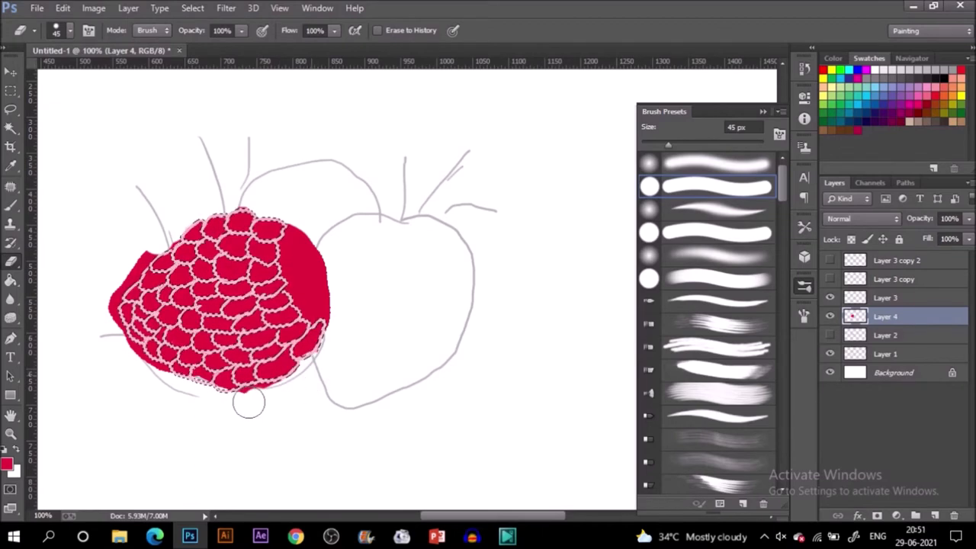
mouse_move(154, 374)
mouse_down()
mouse_move(130, 362)
mouse_move(141, 373)
mouse_up()
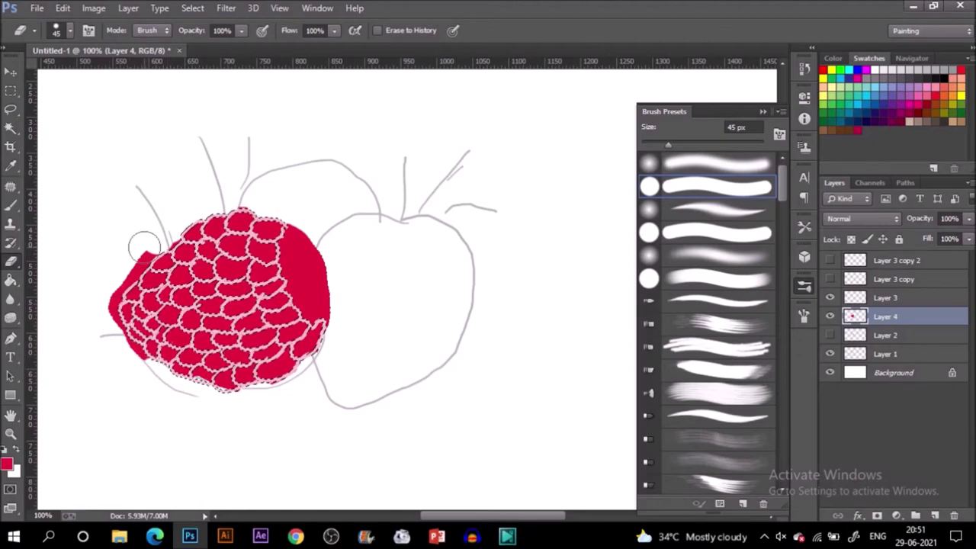
mouse_move(135, 239)
mouse_down()
mouse_move(105, 313)
mouse_move(141, 370)
mouse_up()
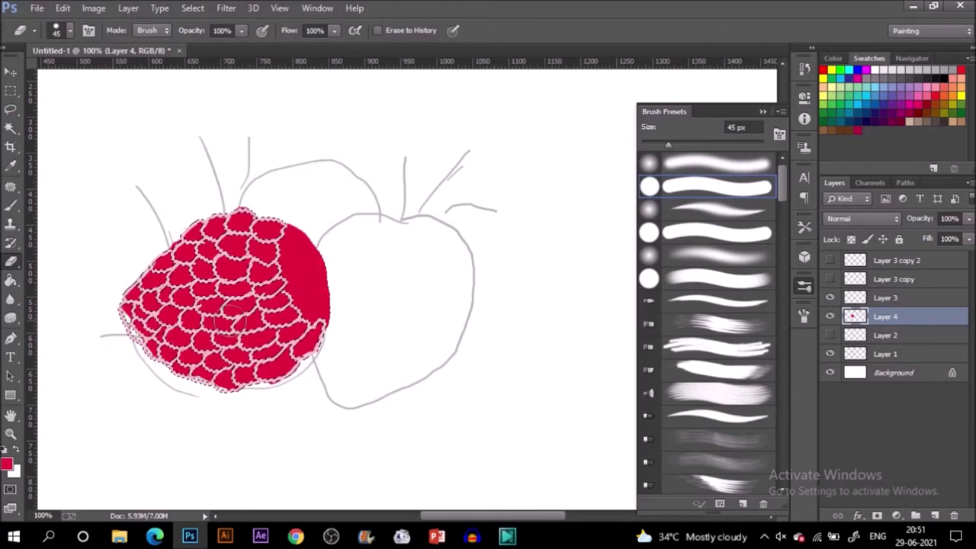
Paint red into the unfilled lower-left edge with a 50 px brush and deselect.
key(i)
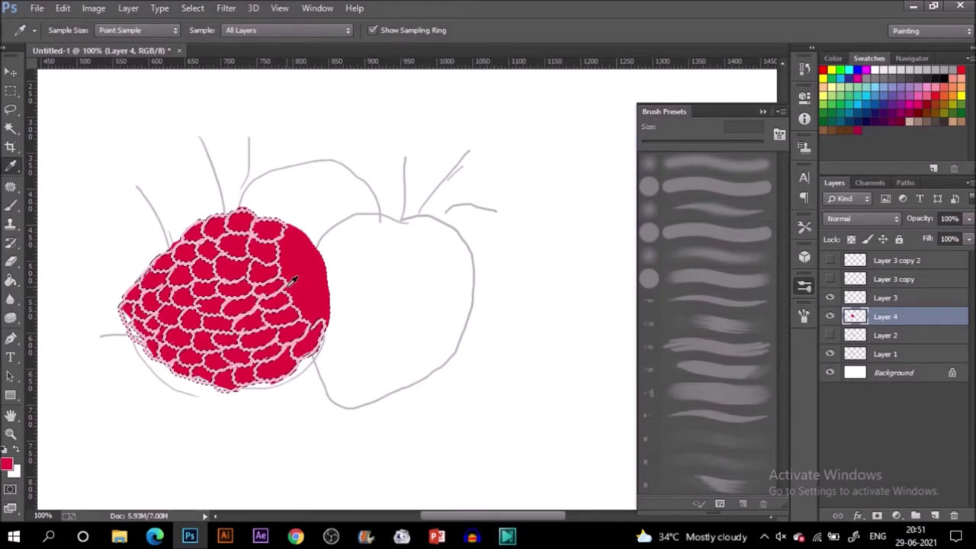
key(b)
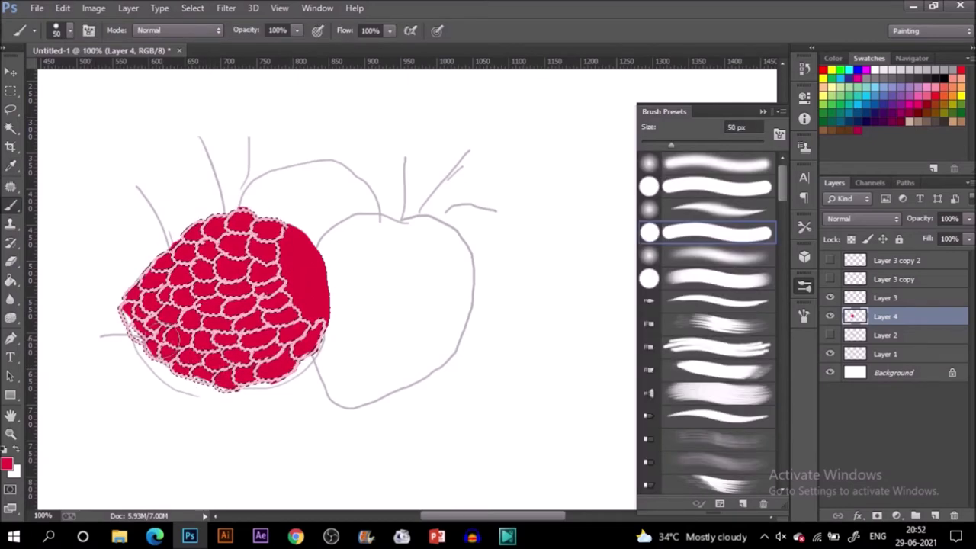
key(w)
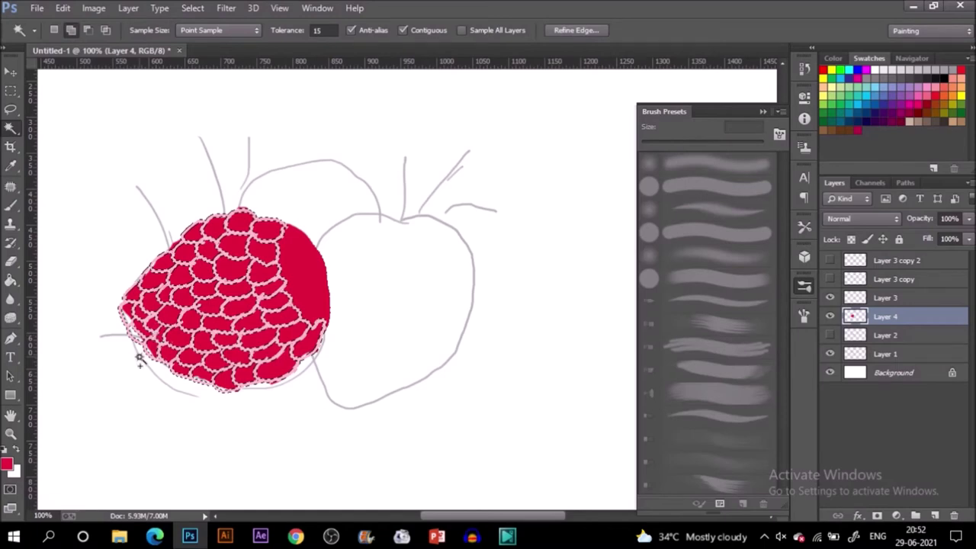
key(b)
mouse_move(137, 309)
mouse_down()
mouse_move(136, 333)
mouse_move(169, 337)
mouse_move(122, 326)
mouse_move(181, 351)
mouse_move(196, 389)
mouse_up()
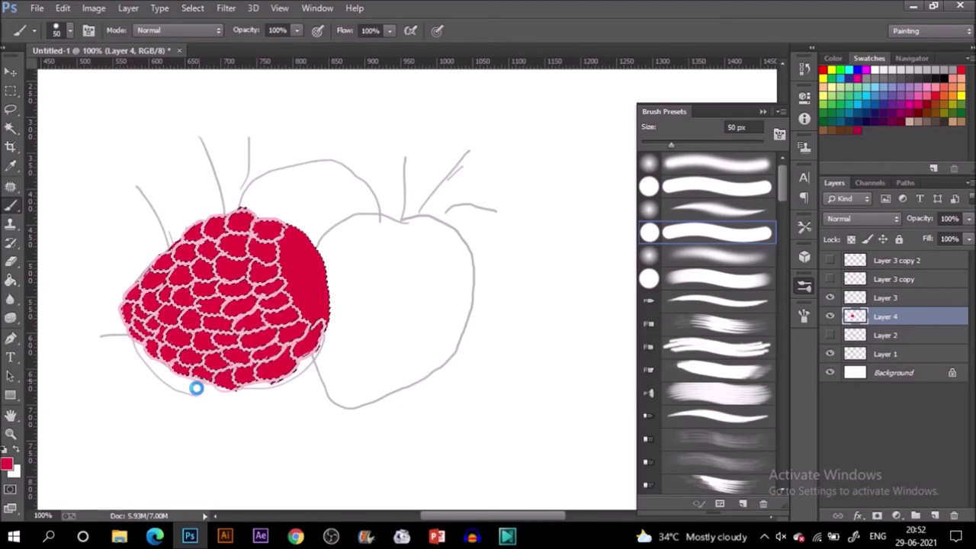
click(220, 410)
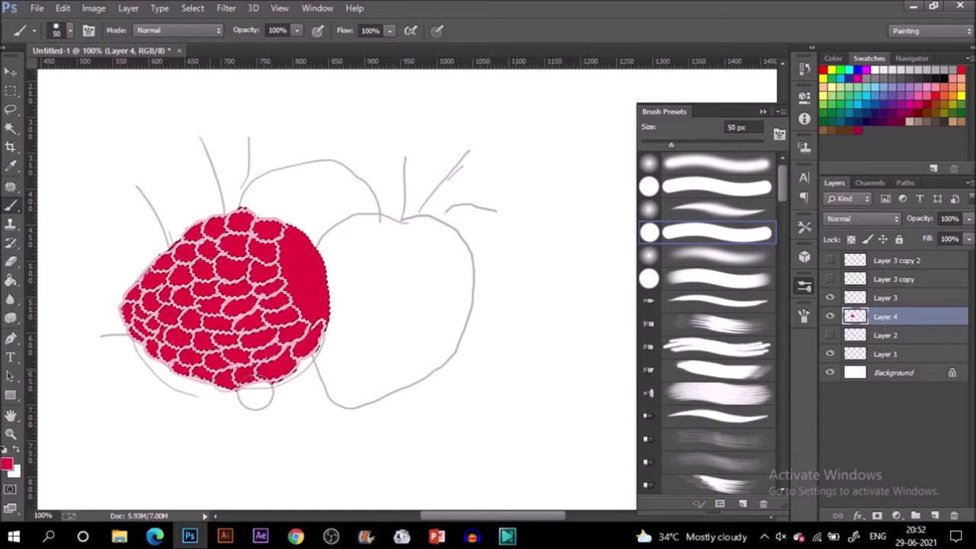
key(ctrl+d)
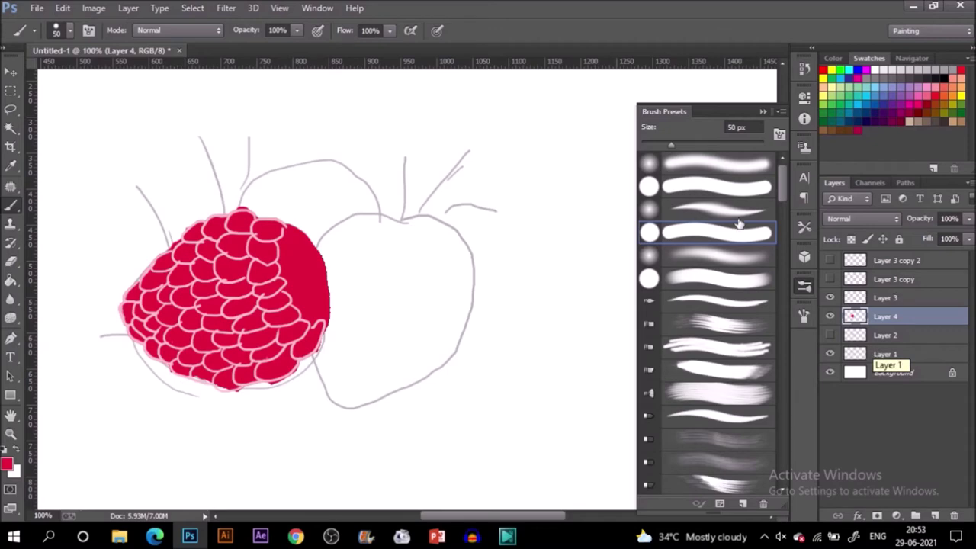
Add a new layer above Layer 4 with a 20 px brush and darker red b7132e.
click(724, 262)
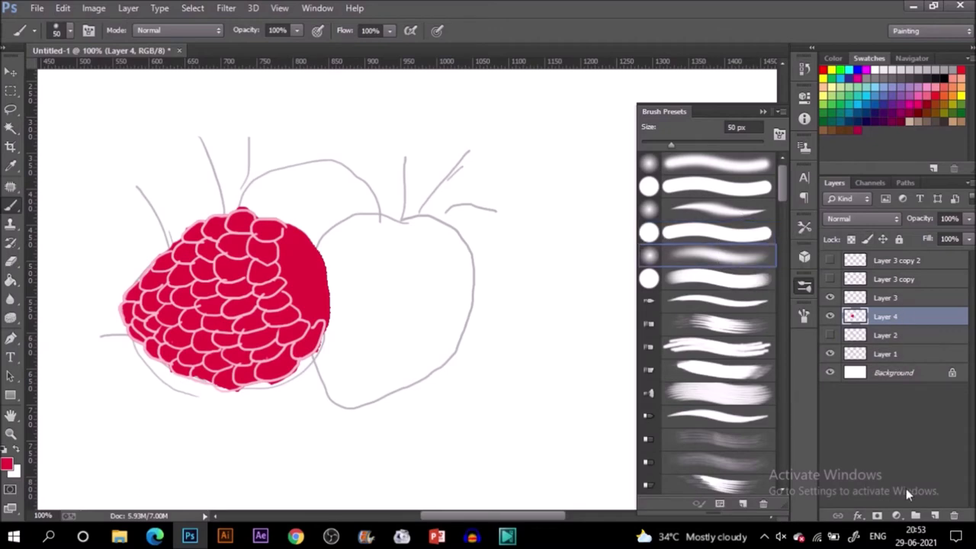
click(935, 515)
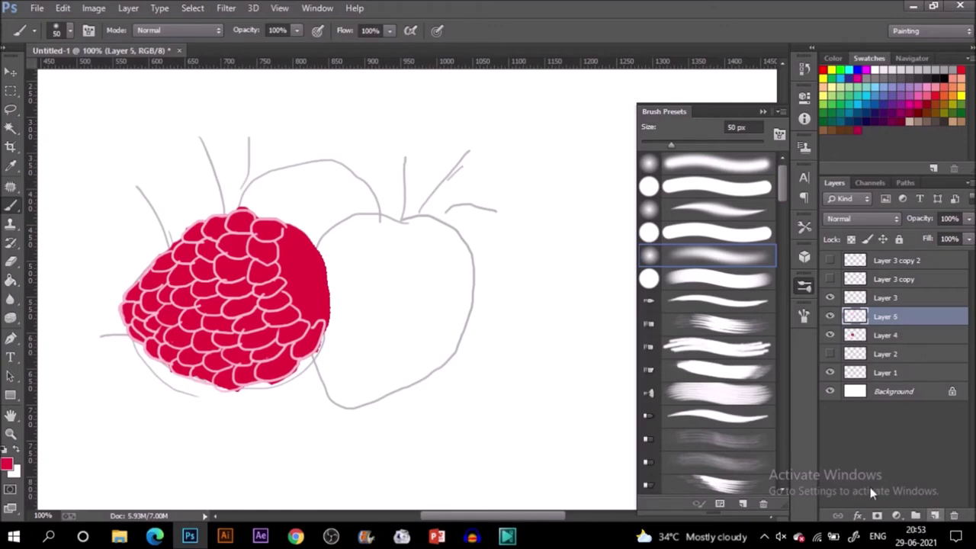
key(bracketleft)
key(bracketleft)
key(bracketleft)
click(7, 462)
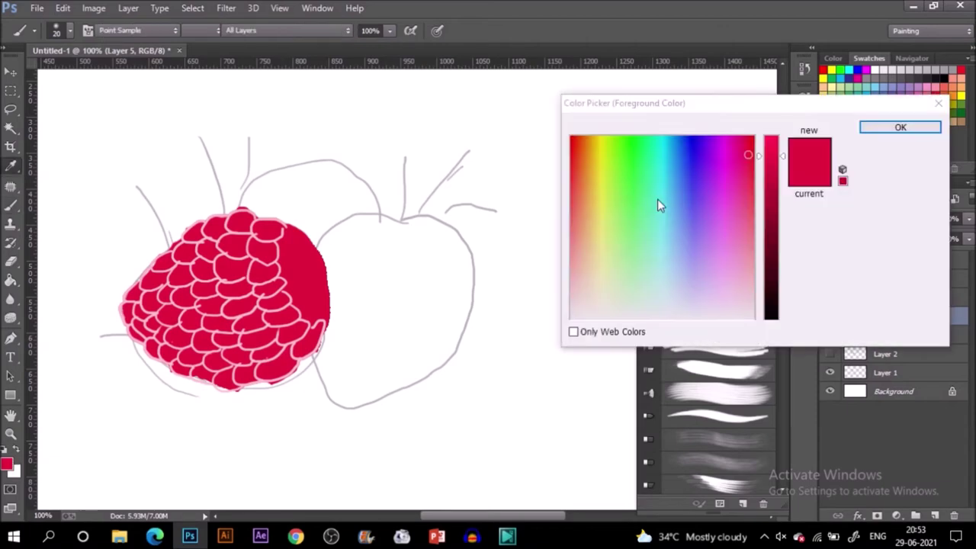
click(775, 176)
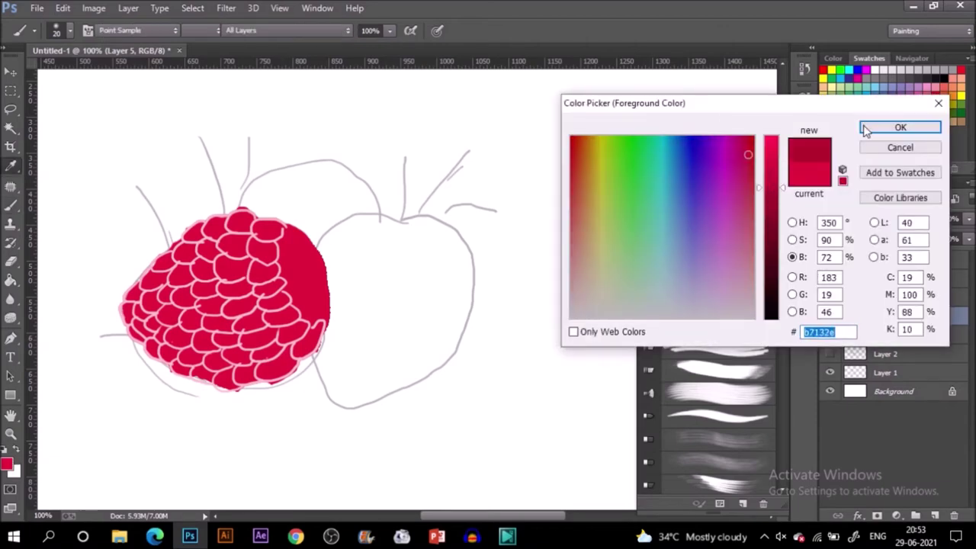
click(875, 131)
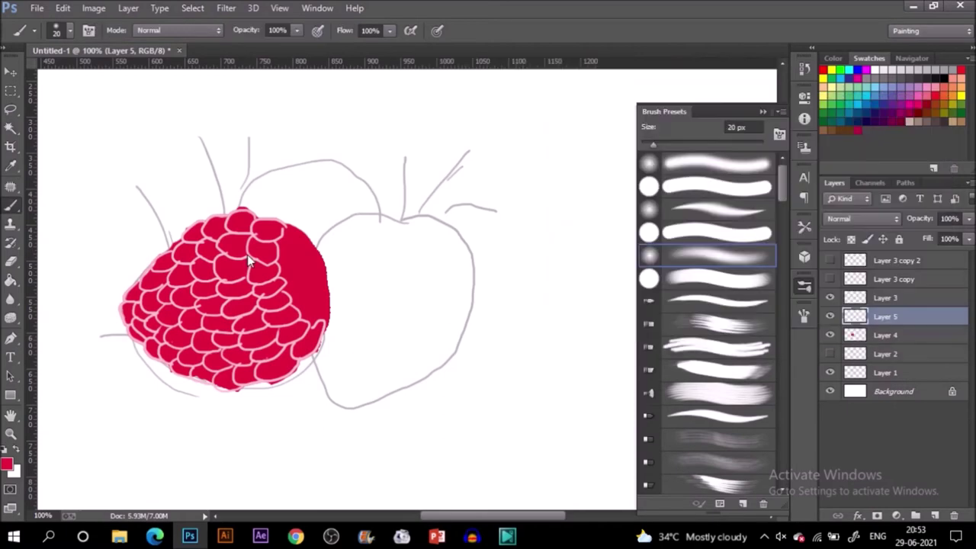
Load Layer 4's raspberry fill as a selection and go back to Layer 5.
click(851, 336)
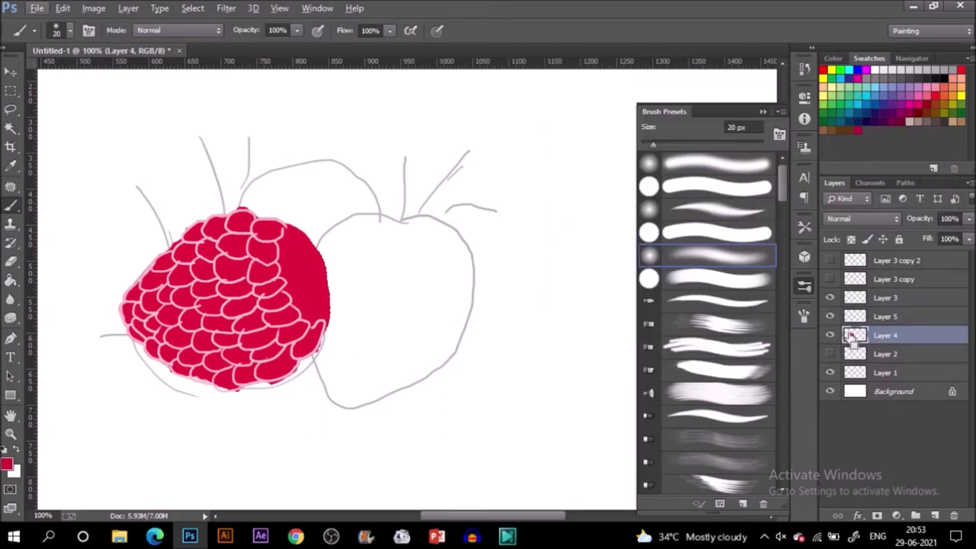
ctrl+click(852, 335)
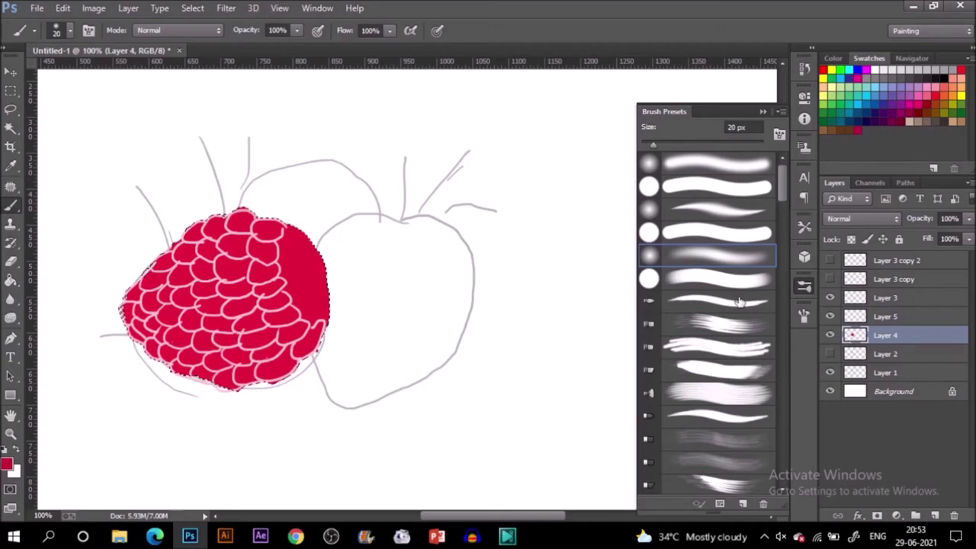
click(906, 322)
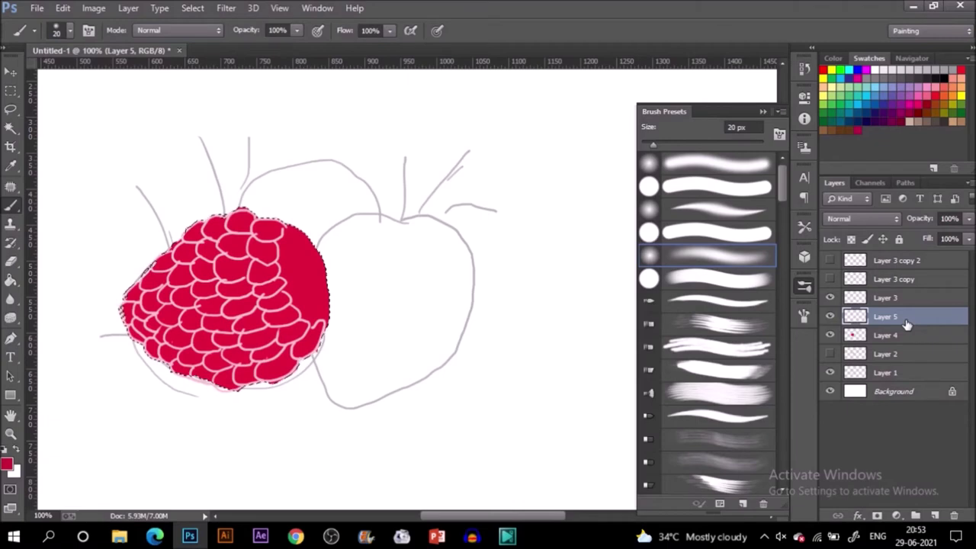
Paint b7132e dark red over the raspberry's right side with a 35 px brush.
key(bracketright)
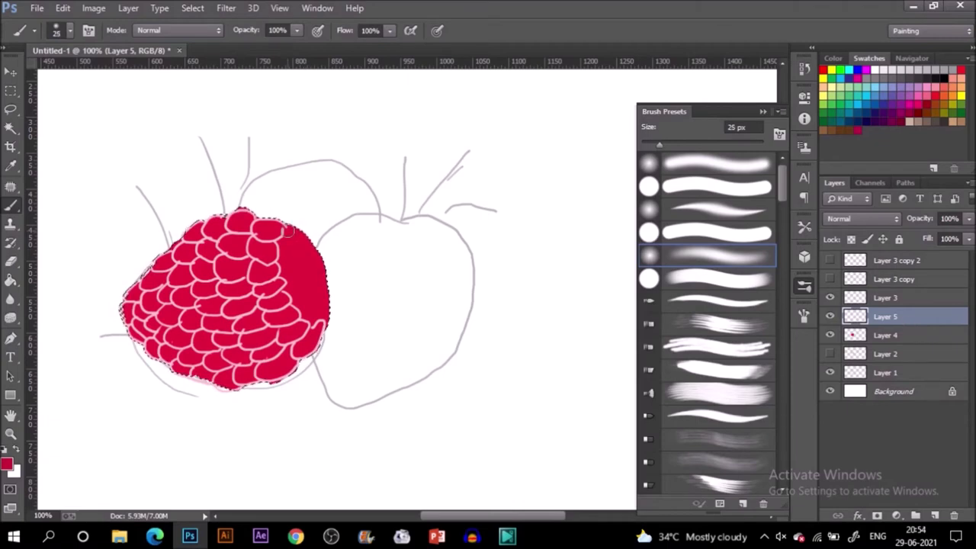
key(bracketright)
mouse_move(297, 250)
mouse_down()
mouse_move(285, 255)
mouse_move(313, 314)
mouse_move(292, 256)
mouse_move(298, 283)
mouse_move(311, 288)
mouse_move(293, 296)
mouse_move(301, 284)
mouse_move(315, 297)
mouse_move(299, 280)
mouse_move(309, 265)
mouse_move(294, 225)
mouse_move(314, 296)
mouse_move(305, 268)
mouse_move(296, 276)
mouse_move(302, 290)
mouse_move(286, 263)
mouse_up()
key(bracketleft)
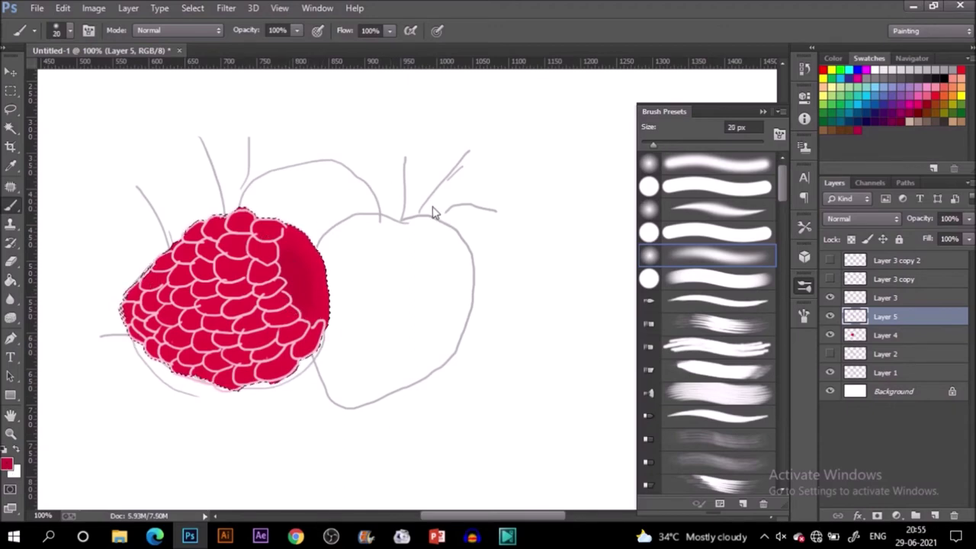
Brighten the red and paint the drupelet cells and bottom edge with a 10 px brush.
click(10, 463)
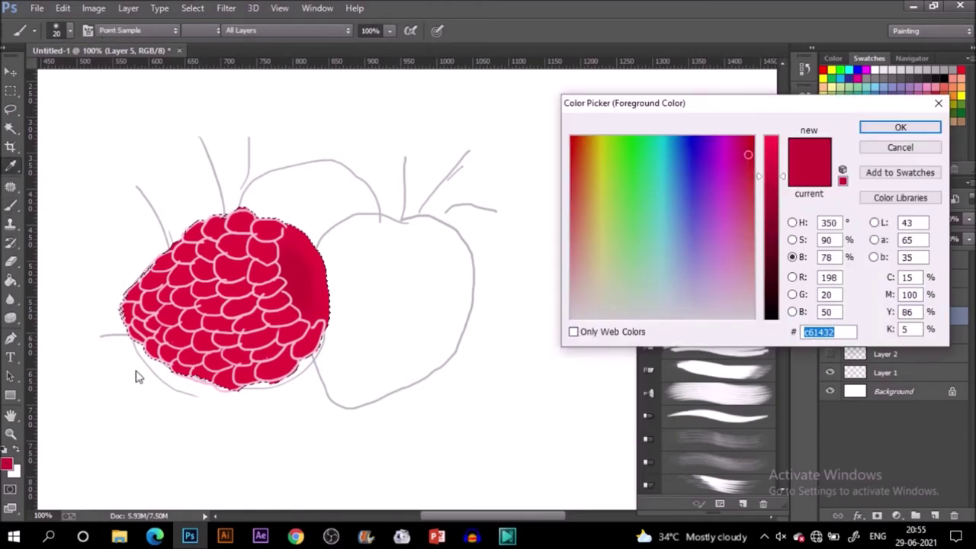
click(775, 150)
key(Return)
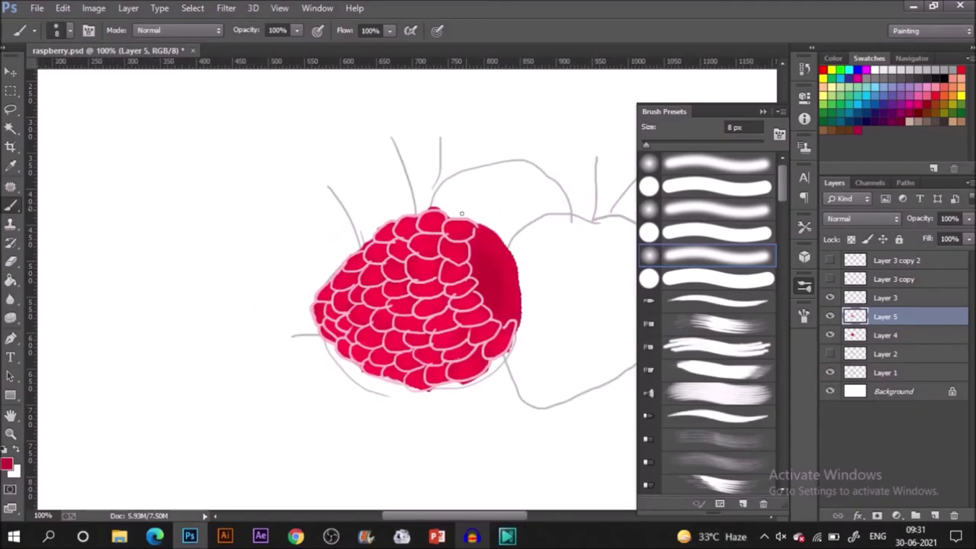
key(bracketright)
key(bracketright)
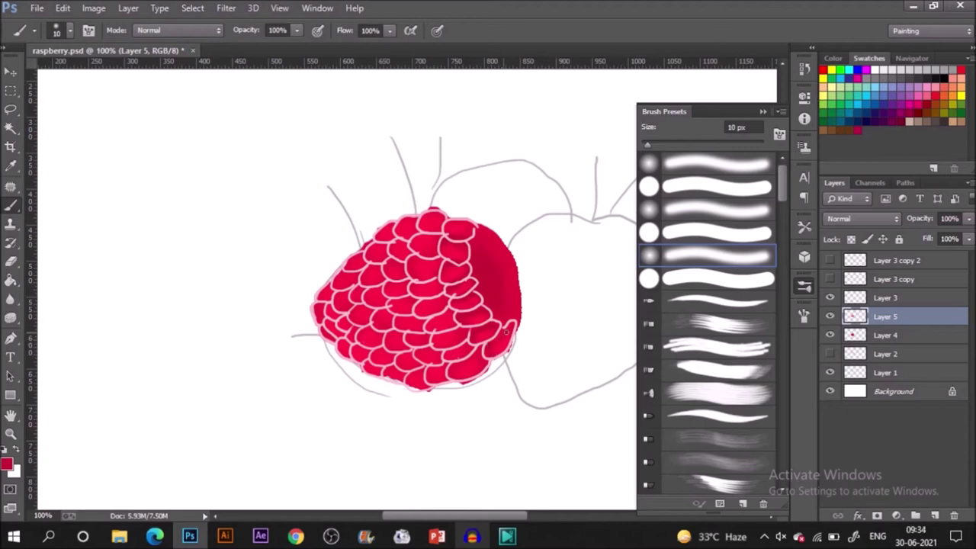
scroll(456, 361, up, 2)
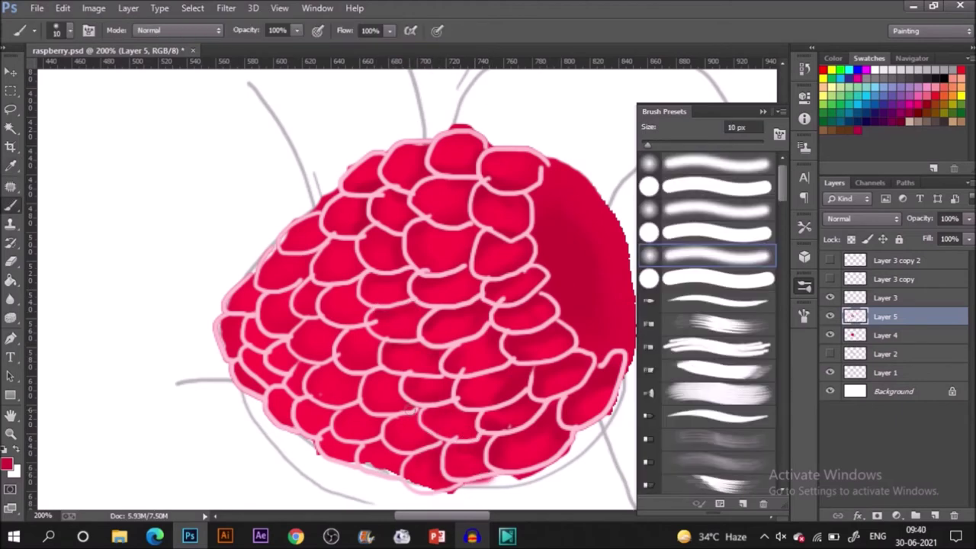
drag(419, 482, 334, 440)
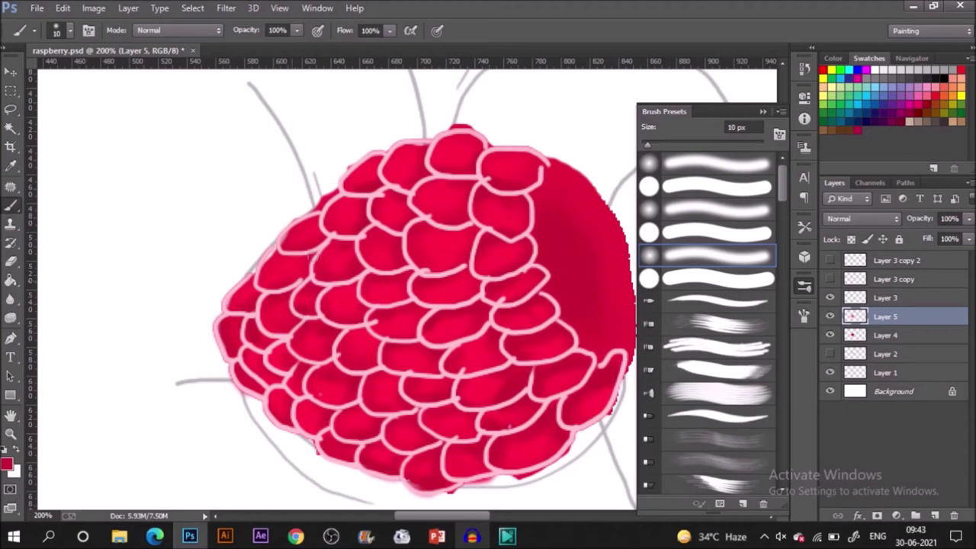
scroll(224, 327, down, 3)
scroll(225, 324, up, 1)
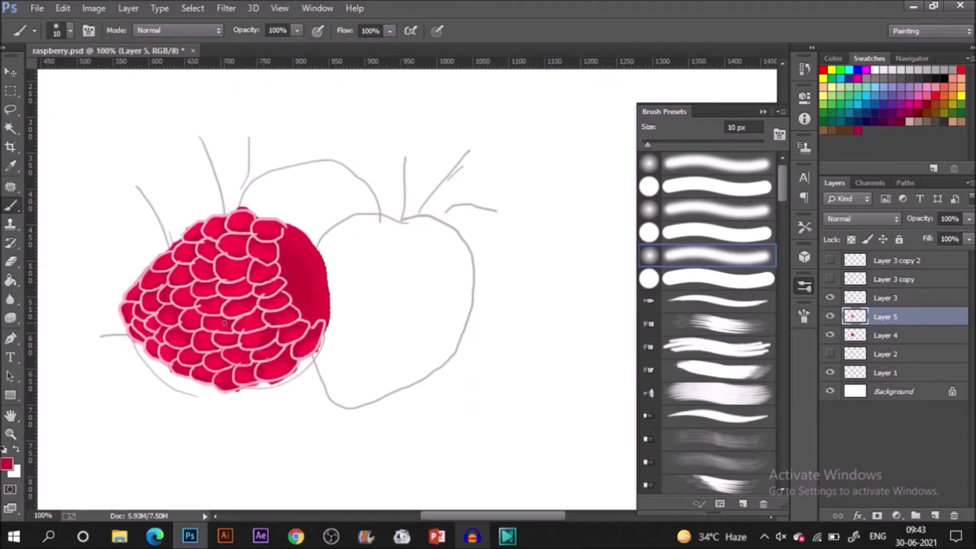
Sample the pale pink outline colour as the paint colour and zoom in on the berry.
key(i)
click(281, 236)
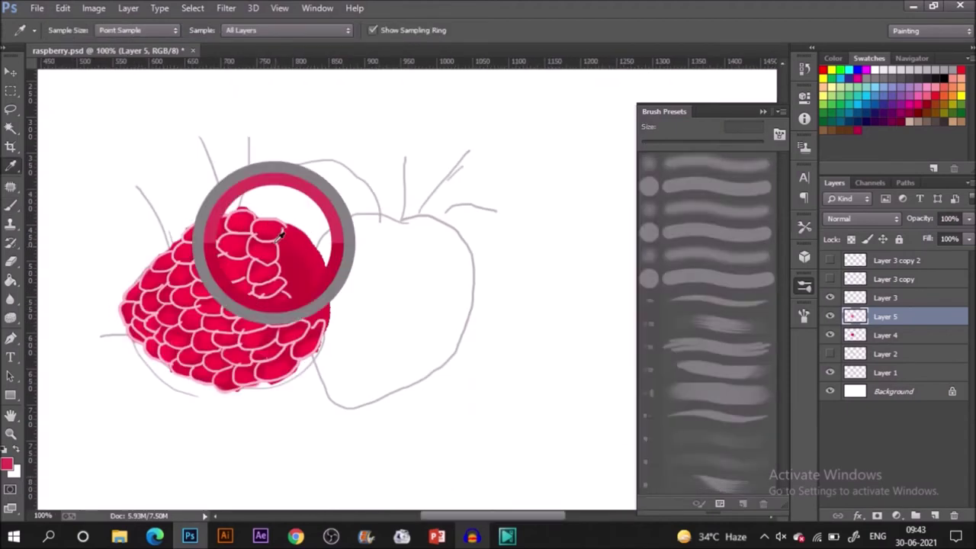
drag(279, 232, 279, 234)
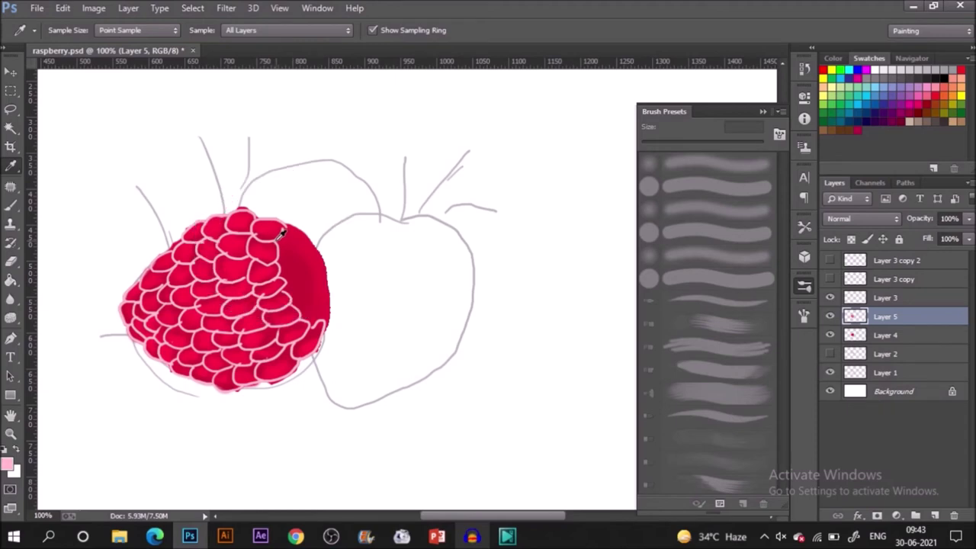
key(b)
key(ctrl+plus)
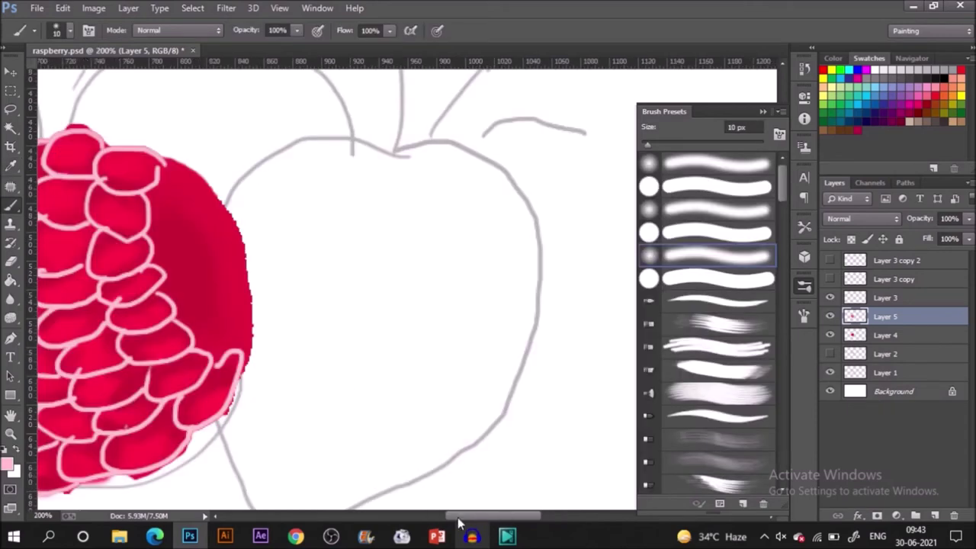
On a new Layer 6, paint pale pink highlights on the lower and upper drupelets.
scroll(457, 517, left, 5)
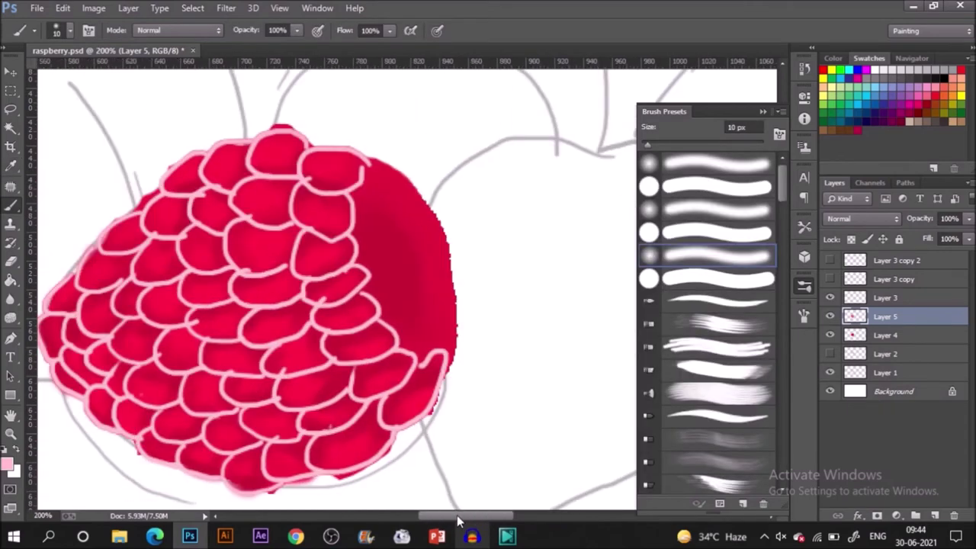
scroll(457, 515, right, 1)
click(934, 516)
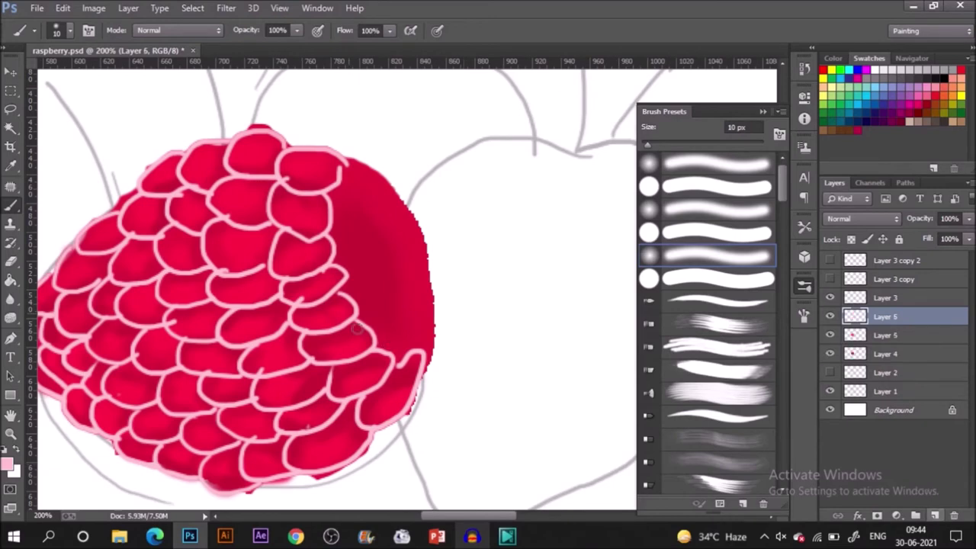
mouse_move(354, 382)
mouse_down()
mouse_move(345, 350)
mouse_move(328, 347)
mouse_move(350, 345)
mouse_up()
mouse_move(312, 314)
mouse_down()
mouse_move(340, 317)
mouse_move(329, 284)
mouse_up()
drag(292, 256, 306, 249)
drag(290, 215, 305, 213)
mouse_move(298, 171)
mouse_down()
mouse_move(322, 163)
mouse_move(312, 170)
mouse_up()
mouse_move(381, 406)
mouse_down()
mouse_move(393, 393)
mouse_move(386, 403)
mouse_up()
drag(324, 454, 343, 446)
mouse_move(281, 395)
mouse_down()
mouse_move(301, 383)
mouse_move(302, 416)
mouse_up()
Extend pale pink highlights over the middle, top and left drupelets, undoing a stray stroke.
mouse_move(263, 363)
mouse_down()
mouse_move(258, 323)
mouse_move(243, 328)
mouse_move(234, 293)
mouse_move(257, 288)
mouse_move(264, 292)
mouse_up()
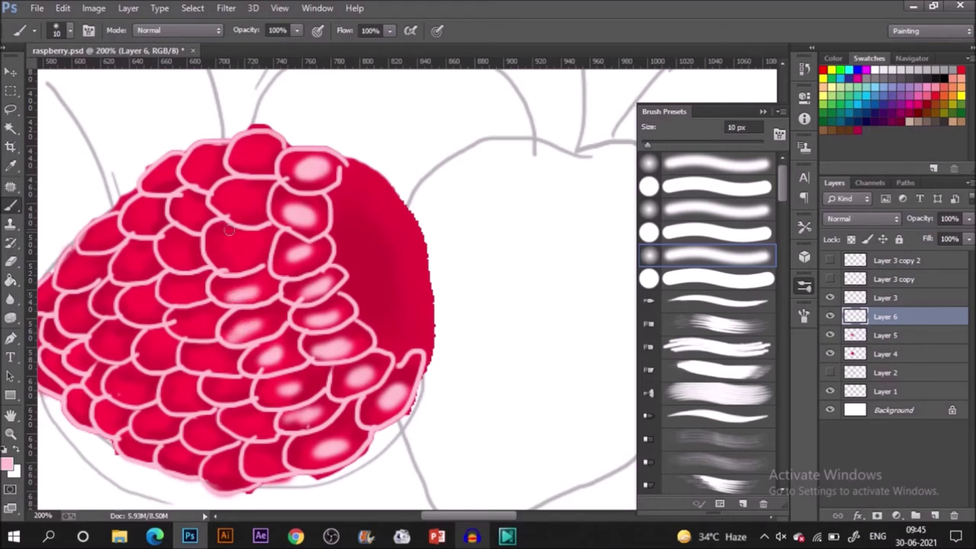
mouse_move(256, 255)
mouse_down()
mouse_move(226, 251)
mouse_move(254, 245)
mouse_up()
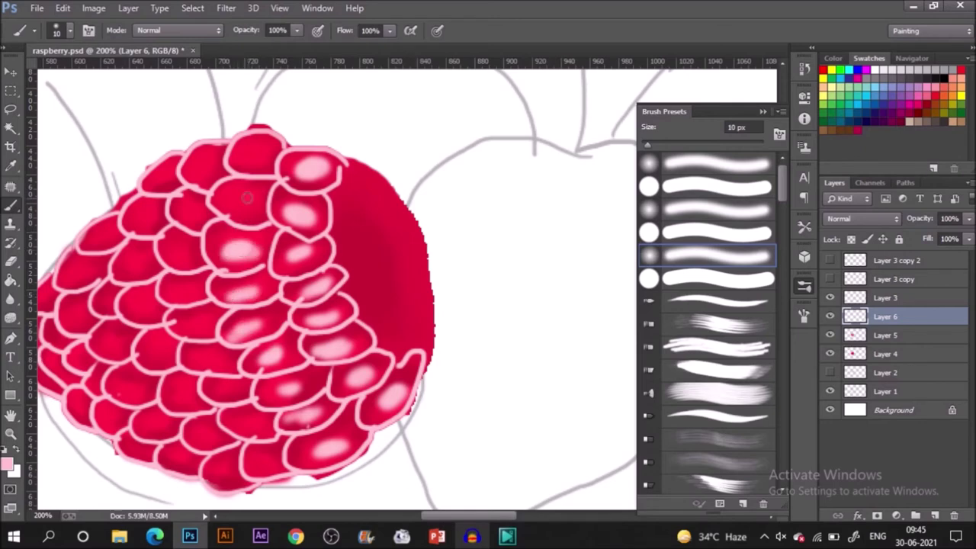
mouse_move(247, 197)
mouse_down()
mouse_move(256, 208)
mouse_move(230, 202)
mouse_move(258, 204)
mouse_move(238, 207)
mouse_up()
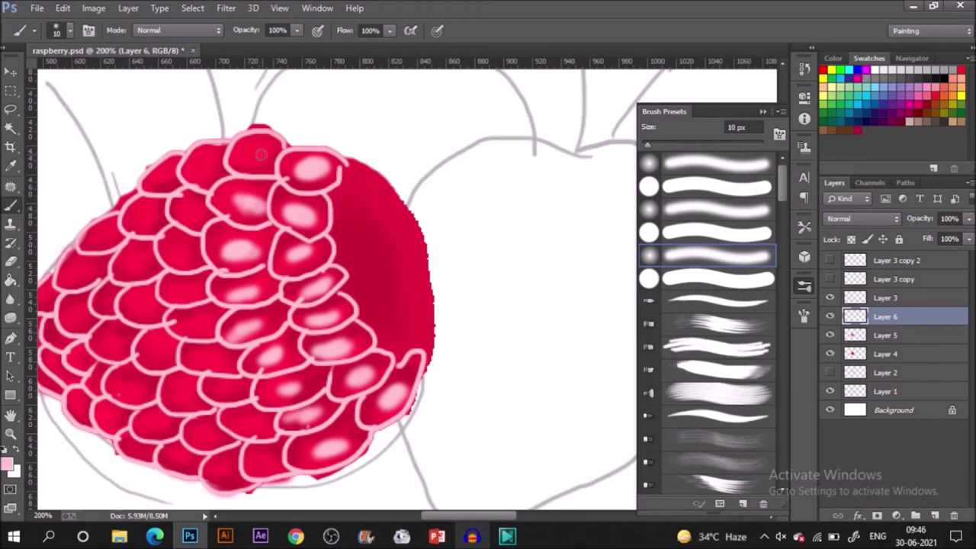
mouse_move(261, 155)
mouse_down()
mouse_move(267, 149)
mouse_move(196, 168)
mouse_up()
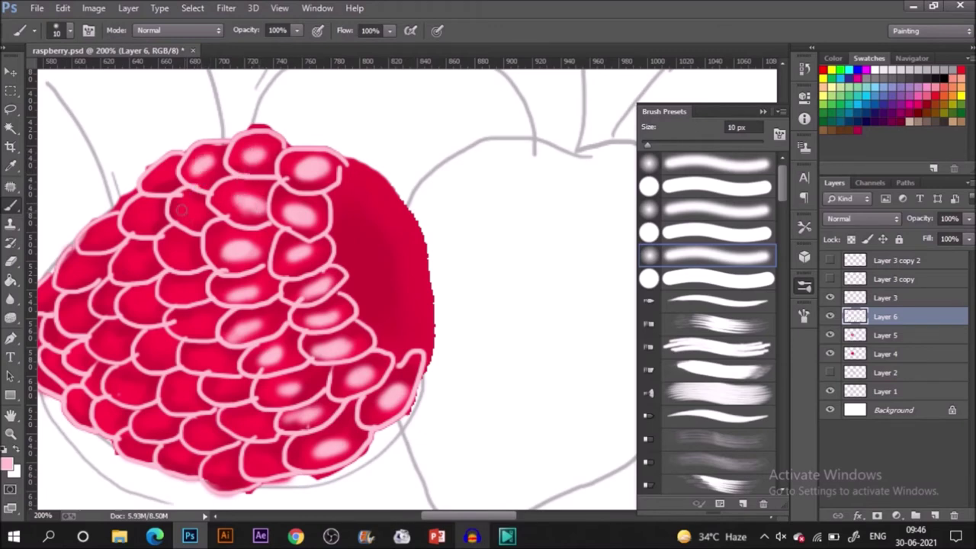
mouse_move(181, 211)
mouse_down()
mouse_move(189, 285)
mouse_move(179, 248)
mouse_move(177, 257)
mouse_move(194, 290)
mouse_move(185, 294)
mouse_move(235, 360)
mouse_move(202, 325)
mouse_move(197, 338)
mouse_move(187, 326)
mouse_move(210, 379)
mouse_move(208, 359)
mouse_move(240, 419)
mouse_move(257, 429)
mouse_move(239, 391)
mouse_move(294, 481)
mouse_move(270, 458)
mouse_move(223, 471)
mouse_move(195, 431)
mouse_move(212, 430)
mouse_move(186, 381)
mouse_move(183, 388)
mouse_move(150, 354)
mouse_move(166, 344)
mouse_move(124, 338)
mouse_move(106, 349)
mouse_move(141, 294)
mouse_move(146, 306)
mouse_move(139, 259)
mouse_move(155, 203)
mouse_move(140, 217)
mouse_move(166, 172)
mouse_up()
key(ctrl+z)
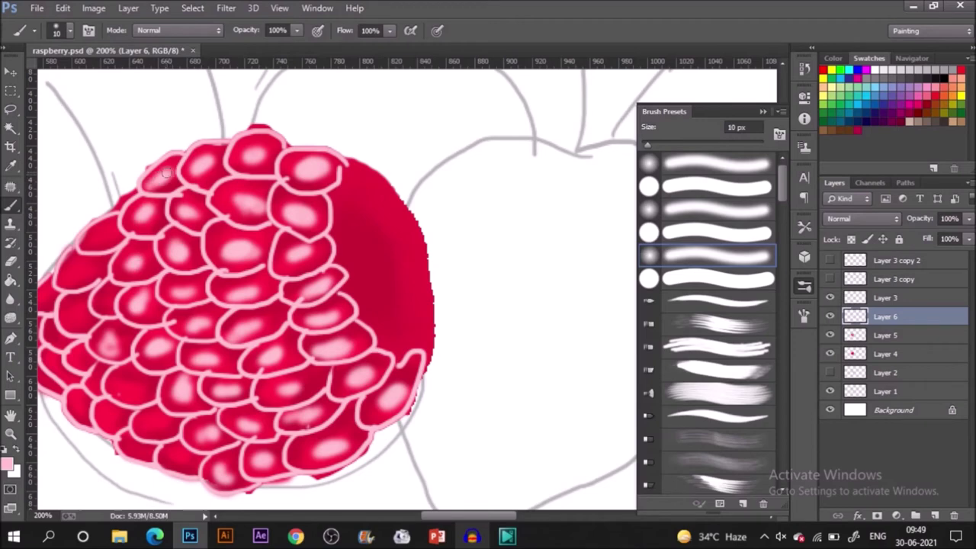
drag(103, 229, 77, 270)
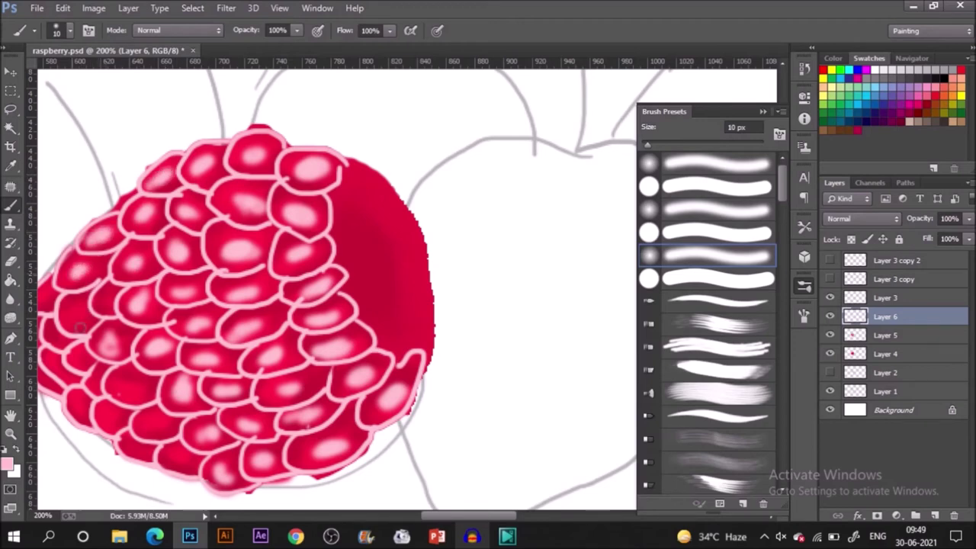
mouse_move(80, 328)
mouse_down()
mouse_move(102, 298)
mouse_move(126, 387)
mouse_move(148, 421)
mouse_move(162, 423)
mouse_move(179, 461)
mouse_move(133, 451)
mouse_move(112, 418)
mouse_move(80, 399)
mouse_move(105, 414)
mouse_move(76, 319)
mouse_up()
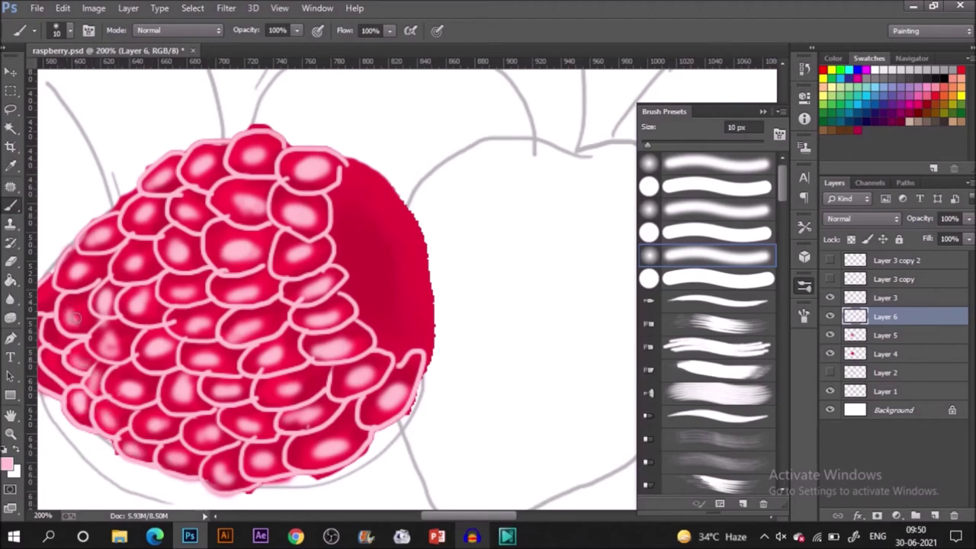
drag(458, 516, 414, 515)
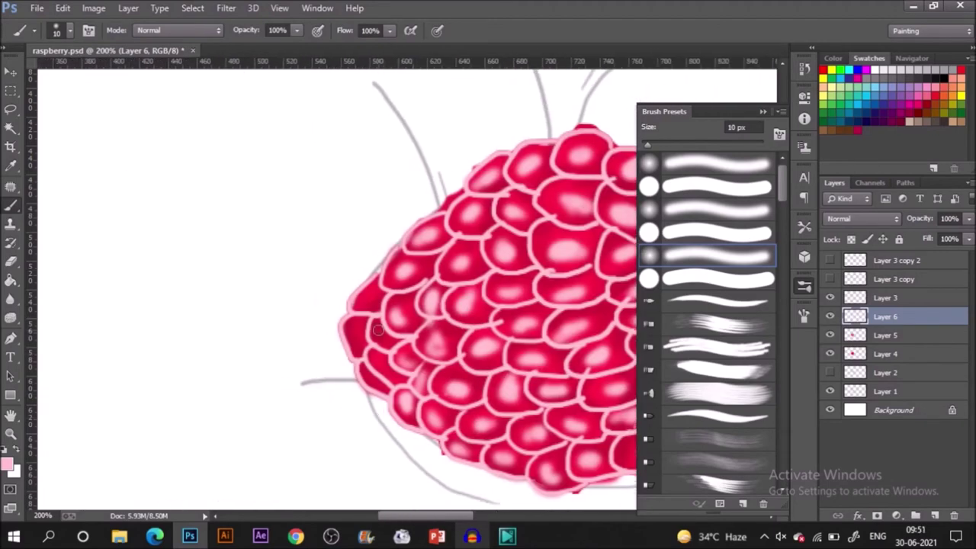
mouse_move(377, 329)
mouse_down()
mouse_move(380, 367)
mouse_move(353, 334)
mouse_move(359, 297)
mouse_move(353, 387)
mouse_up()
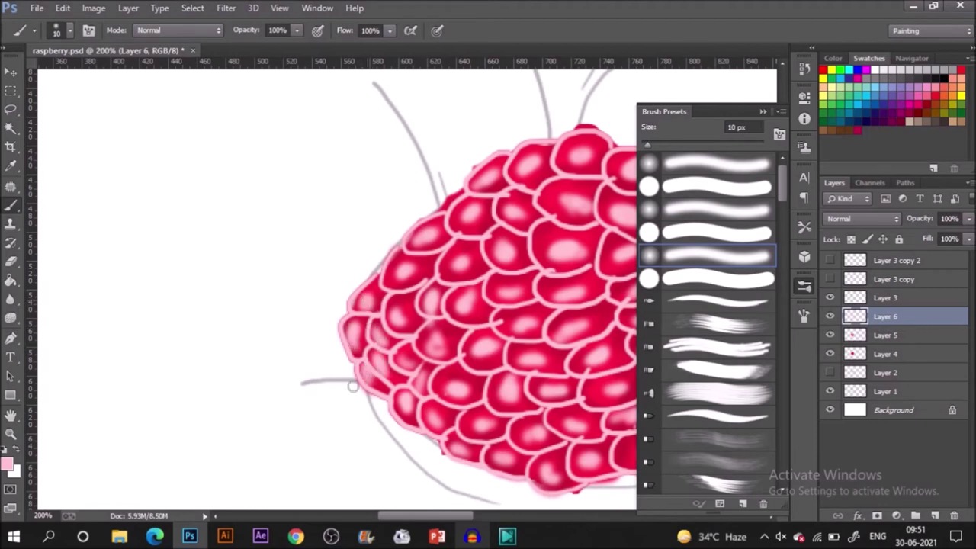
Lower the highlight layer's opacity to 53%.
key(ctrl+minus)
click(969, 219)
drag(936, 229, 943, 241)
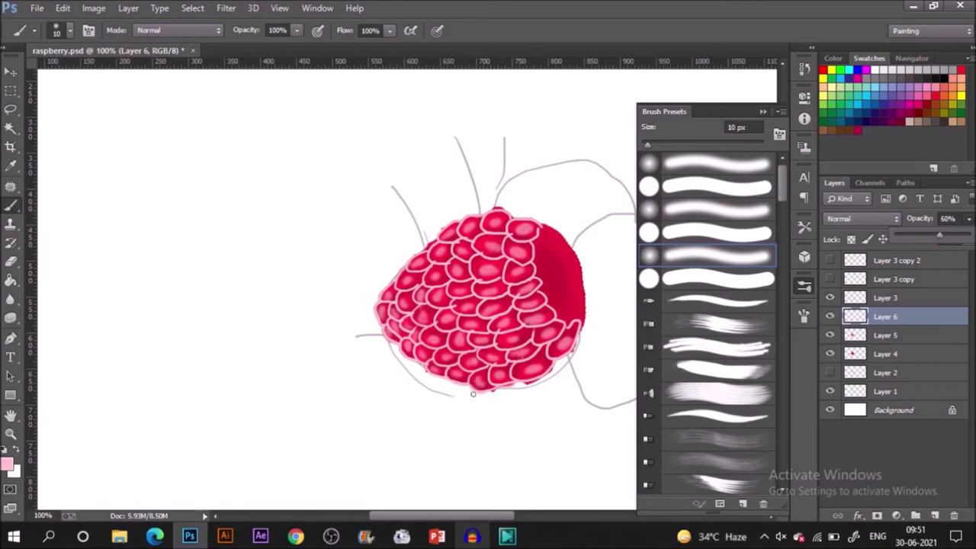
Sample white from the canvas as the paint colour and add an empty Layer 7.
key(i)
click(357, 366)
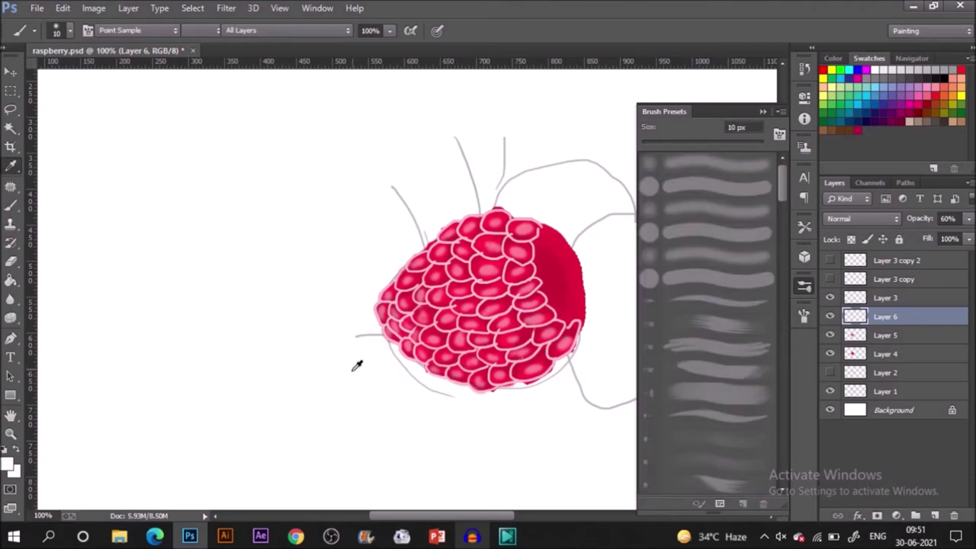
click(935, 515)
Set the brush to a hard round preset at 4 px.
key(b)
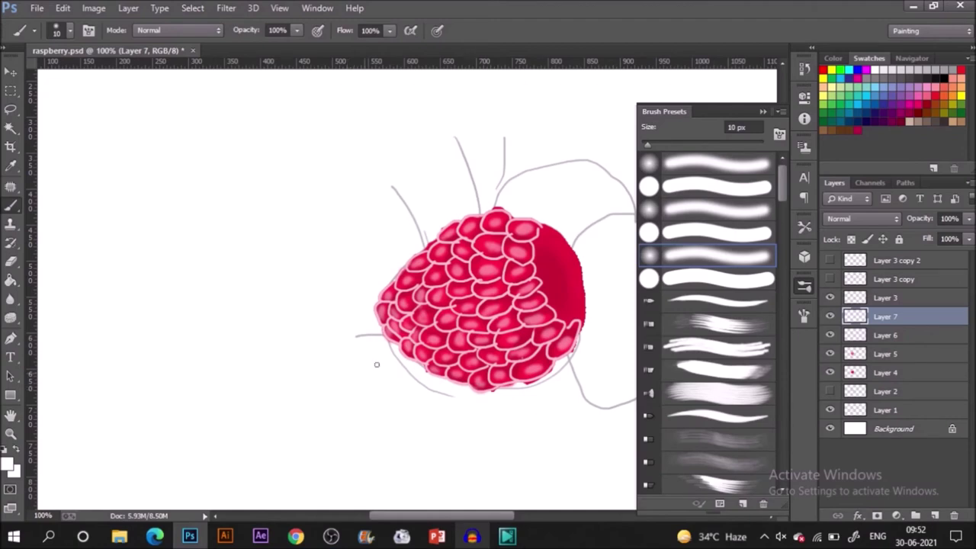
click(730, 277)
scroll(394, 322, up, 1)
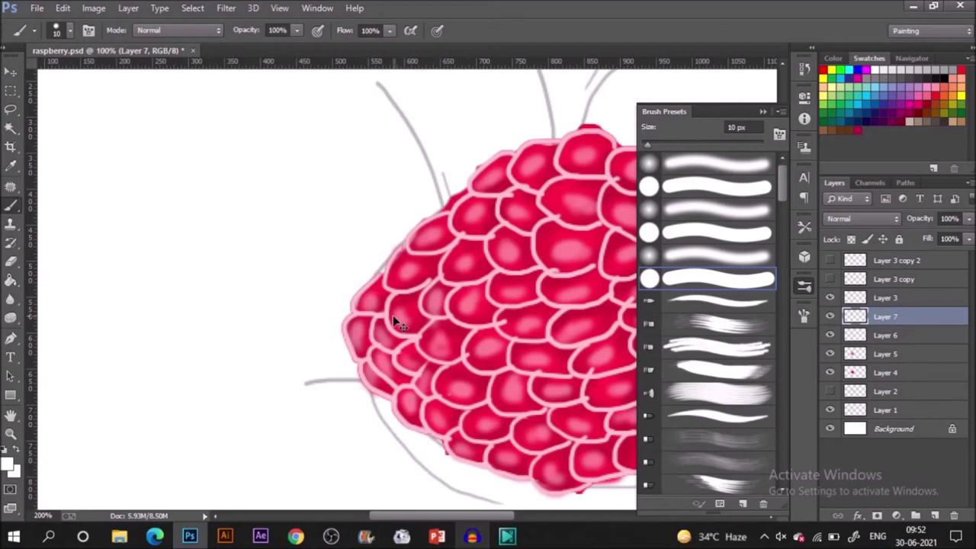
scroll(394, 321, up, 1)
scroll(393, 322, down, 1)
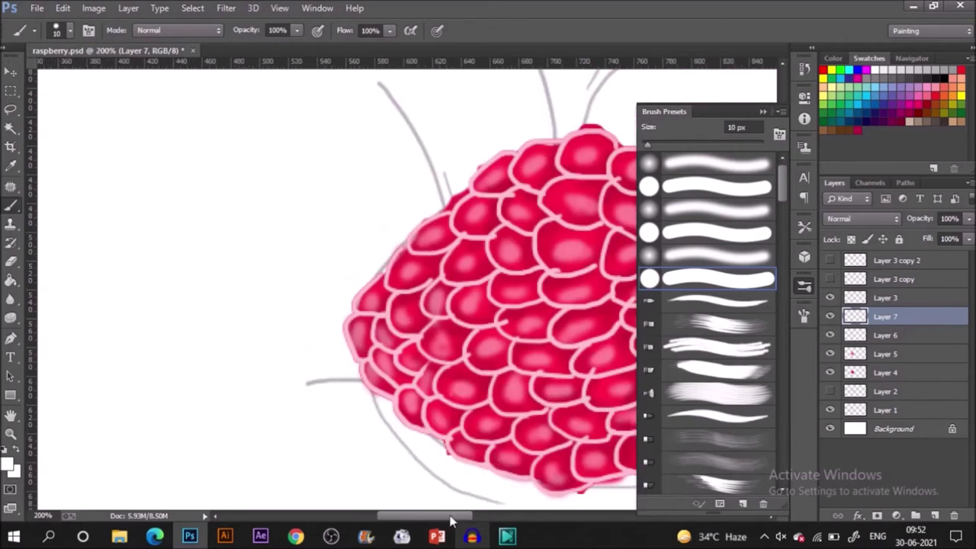
drag(453, 517, 472, 517)
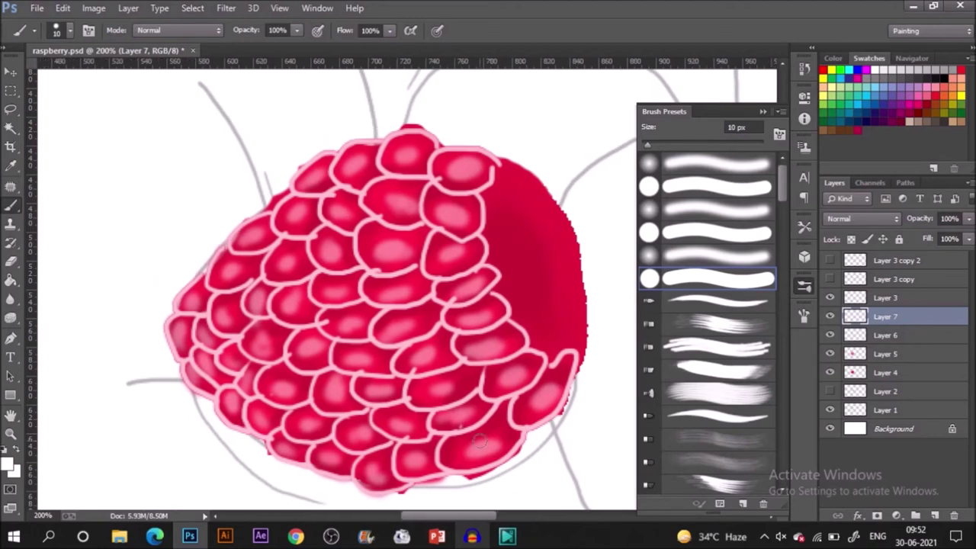
Dab small white glints onto the lower and right drupelets with a 4 px brush.
key(bracketleft)
key(bracketleft)
key(bracketleft)
drag(555, 375, 552, 388)
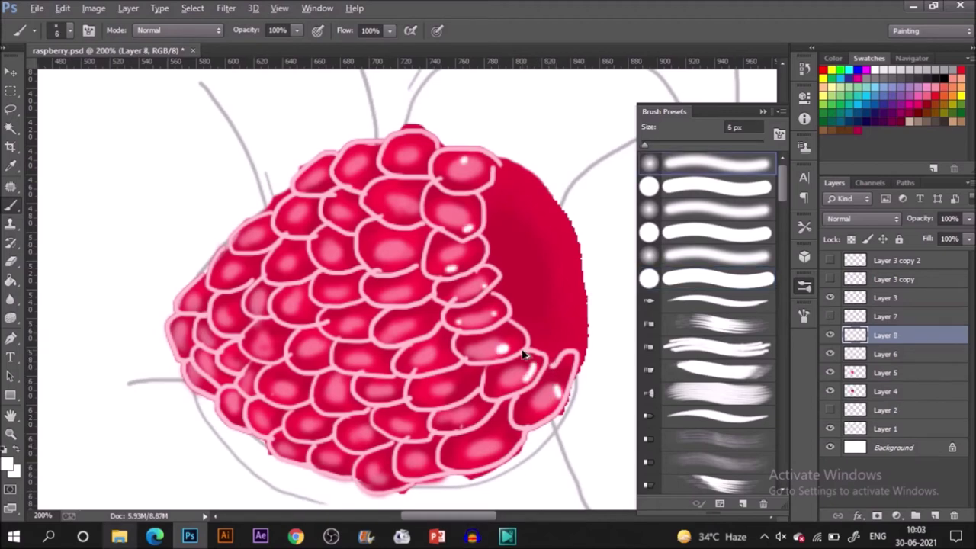
drag(527, 417, 535, 412)
drag(492, 445, 502, 440)
mouse_move(444, 425)
mouse_down()
mouse_move(467, 383)
mouse_move(425, 391)
mouse_move(412, 356)
mouse_move(447, 342)
mouse_up()
click(718, 209)
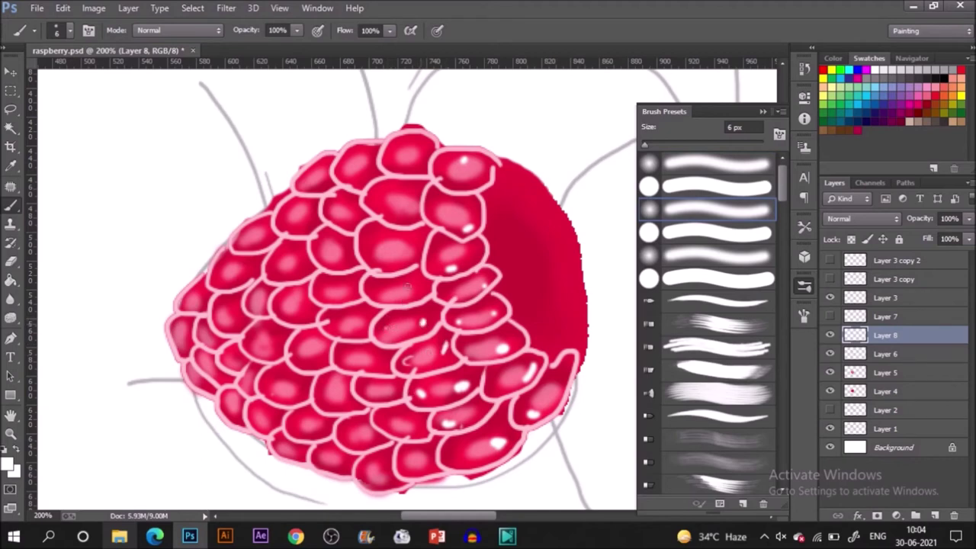
drag(389, 296, 412, 293)
click(694, 169)
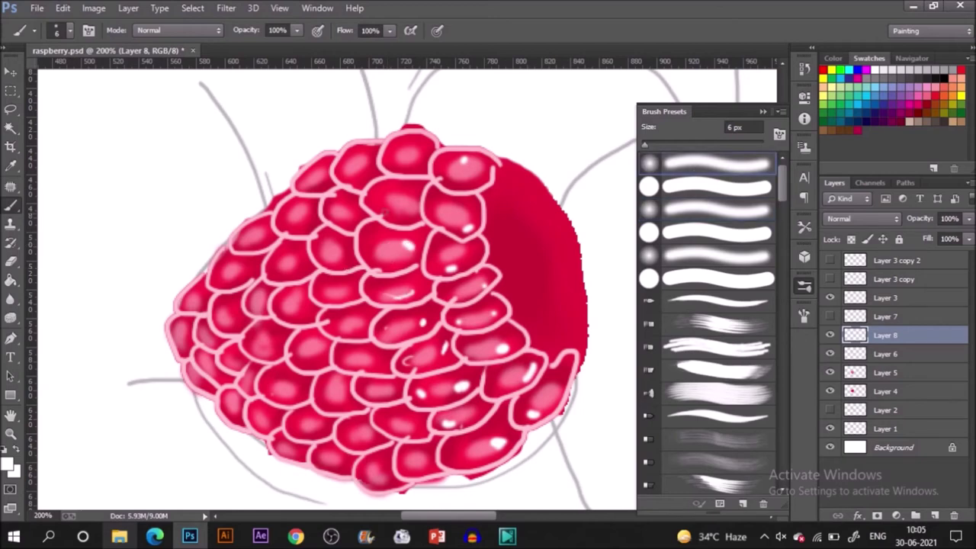
Add white glints to the top, upper-left and middle-left drupelets.
click(393, 200)
click(410, 148)
click(360, 155)
click(344, 172)
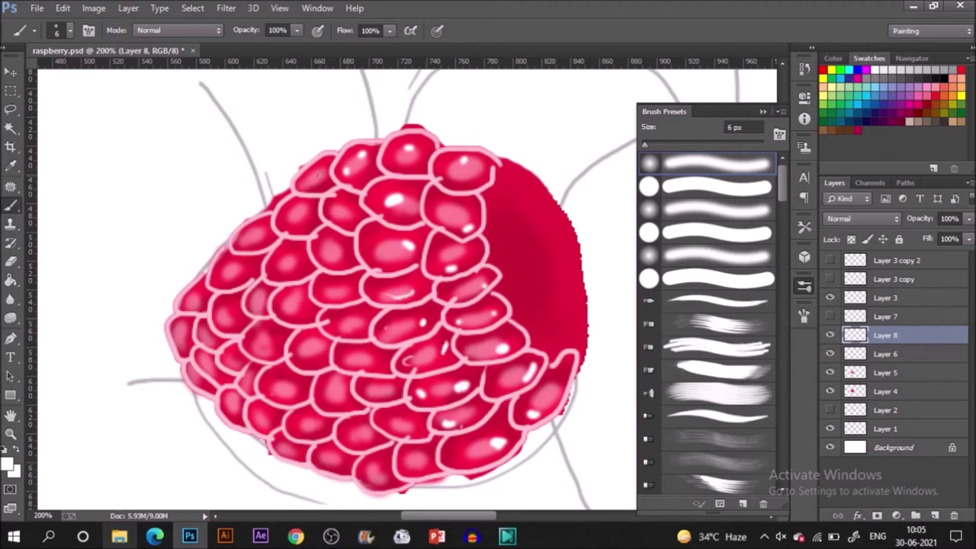
click(322, 166)
click(333, 212)
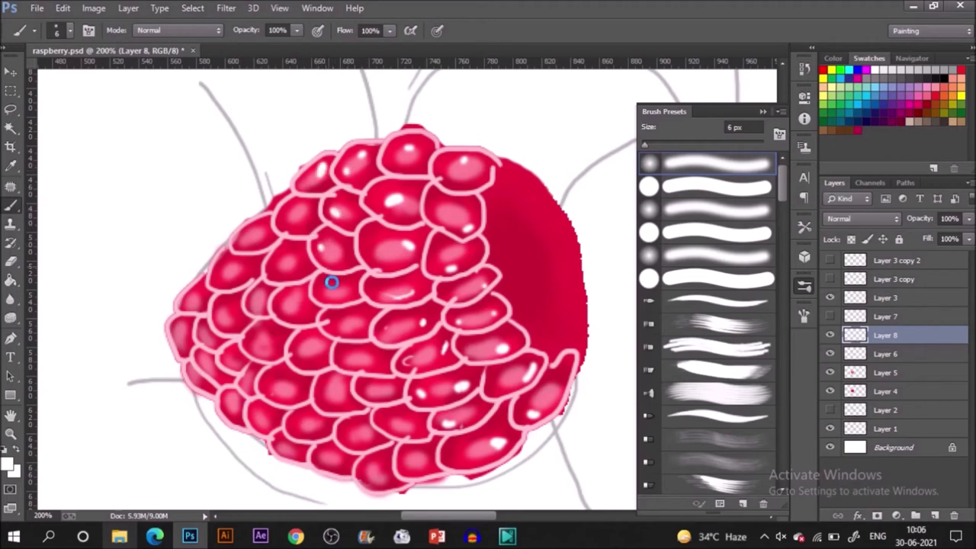
click(330, 250)
click(337, 293)
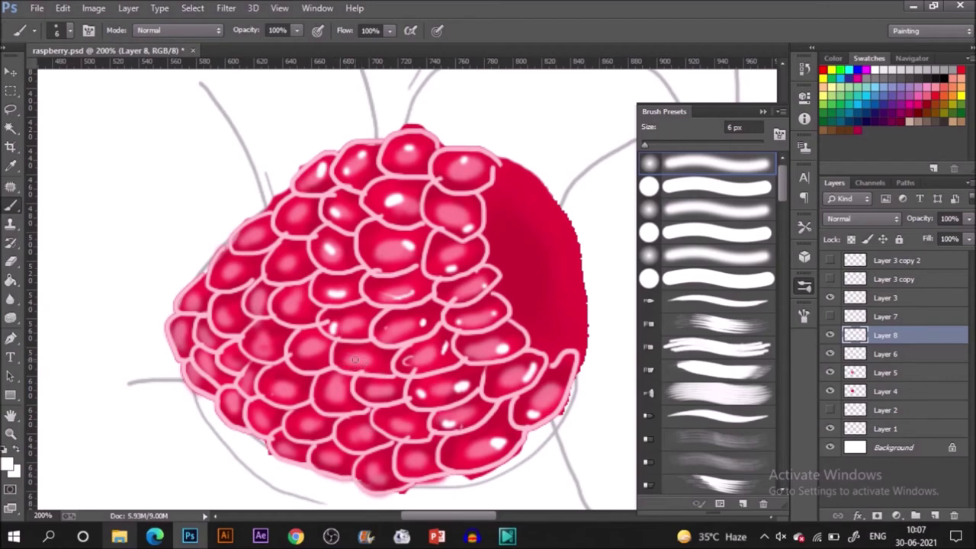
Redo the lower glints, dot the left-side drupelets, and set the glint layer to 90% opacity.
mouse_move(370, 362)
mouse_down()
mouse_move(378, 390)
mouse_move(365, 396)
mouse_move(412, 426)
mouse_up()
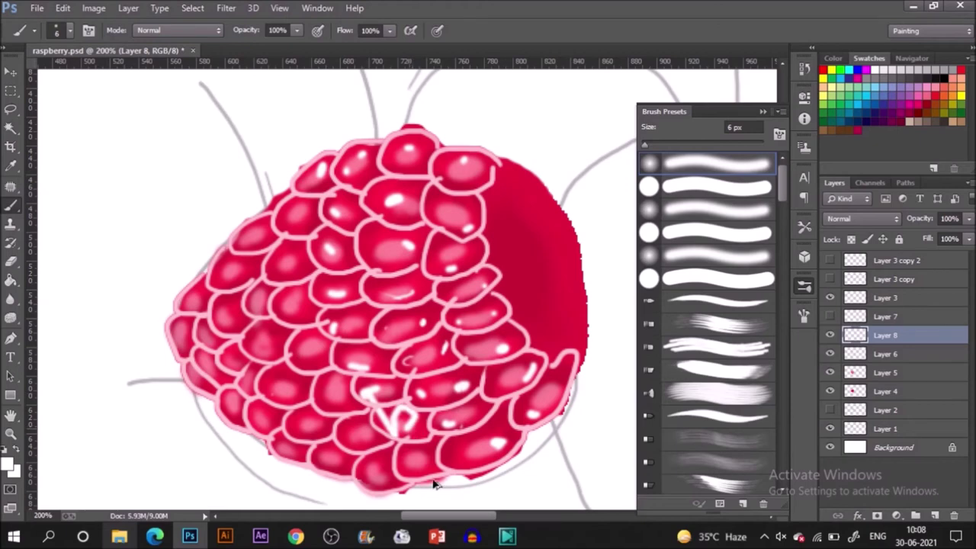
key(ctrl+alt+z)
key(ctrl+alt+z)
key(ctrl+alt+z)
drag(386, 416, 391, 424)
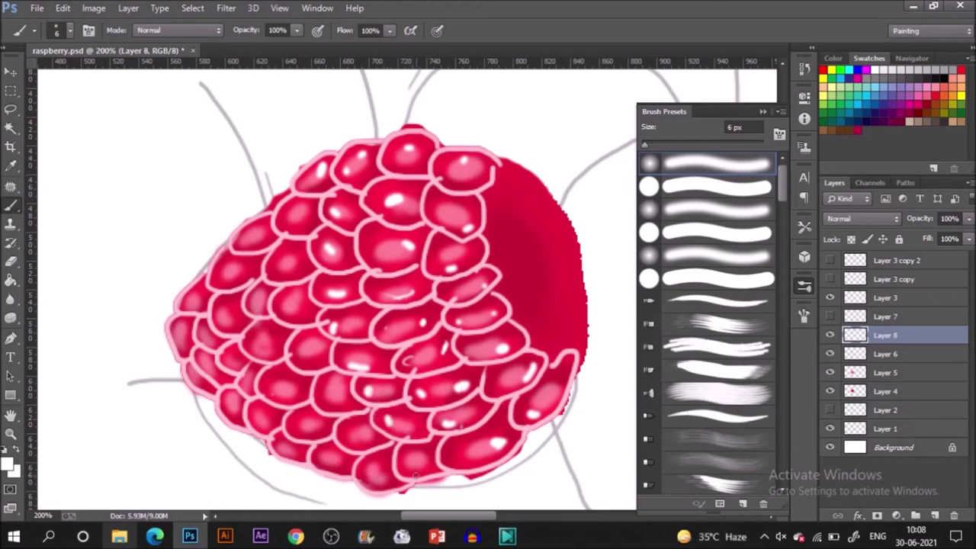
mouse_move(415, 474)
mouse_down()
mouse_move(429, 467)
mouse_move(373, 466)
mouse_up()
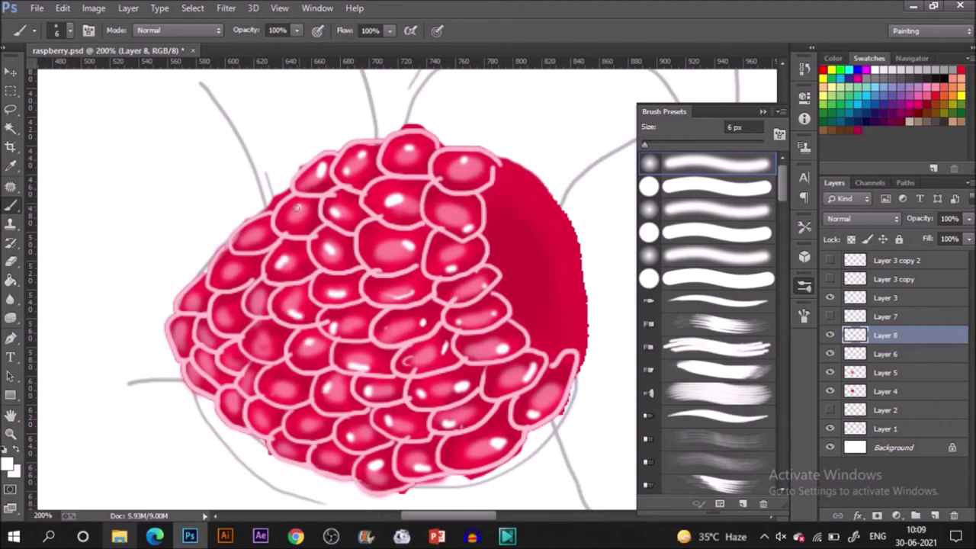
click(247, 242)
click(221, 272)
click(232, 309)
click(256, 301)
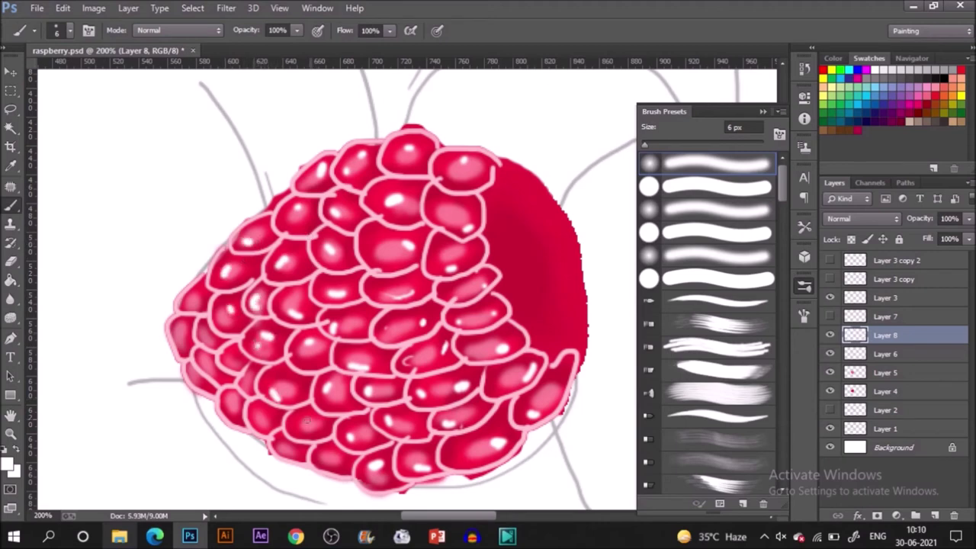
click(302, 431)
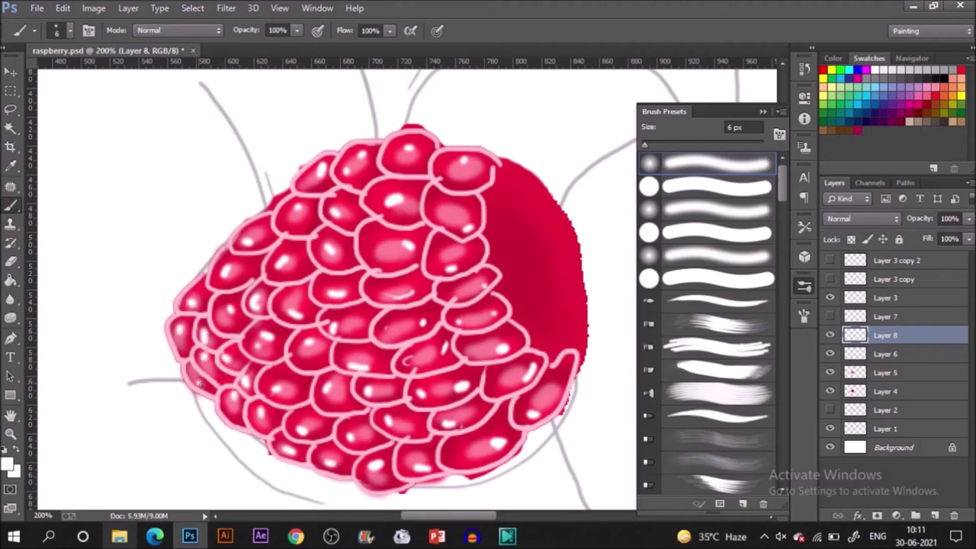
drag(969, 218, 954, 240)
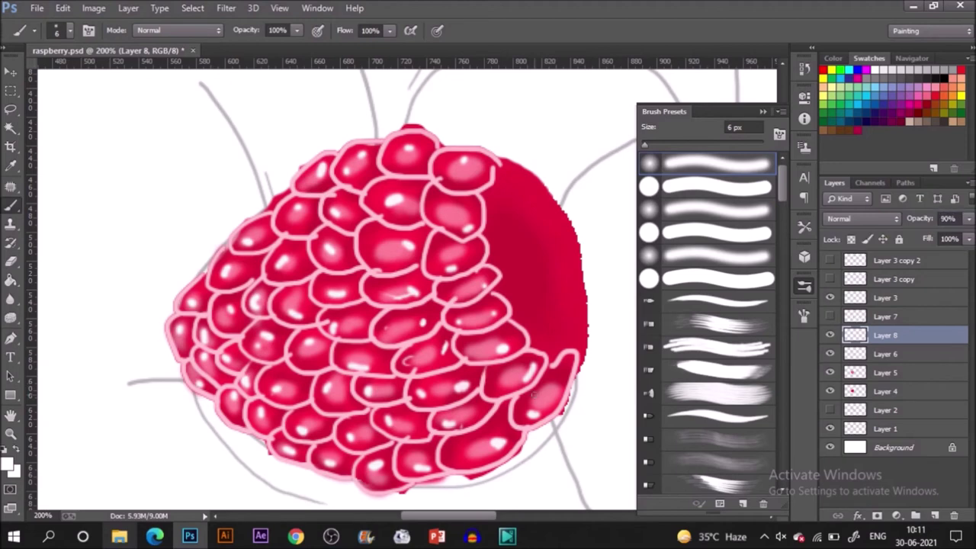
Switch Layer 3 to Multiply blending to hide the pink outlines, then reselect Layer 5.
click(907, 299)
click(877, 218)
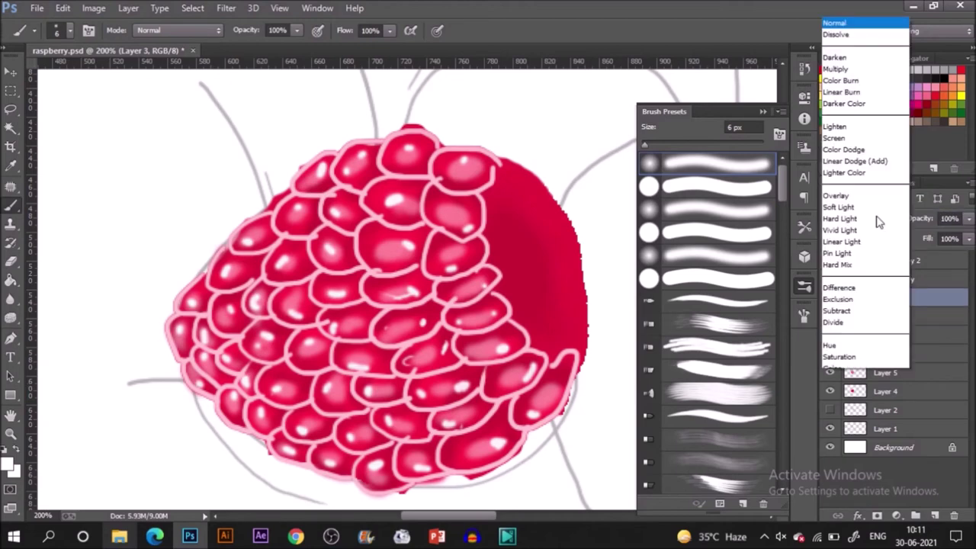
click(862, 51)
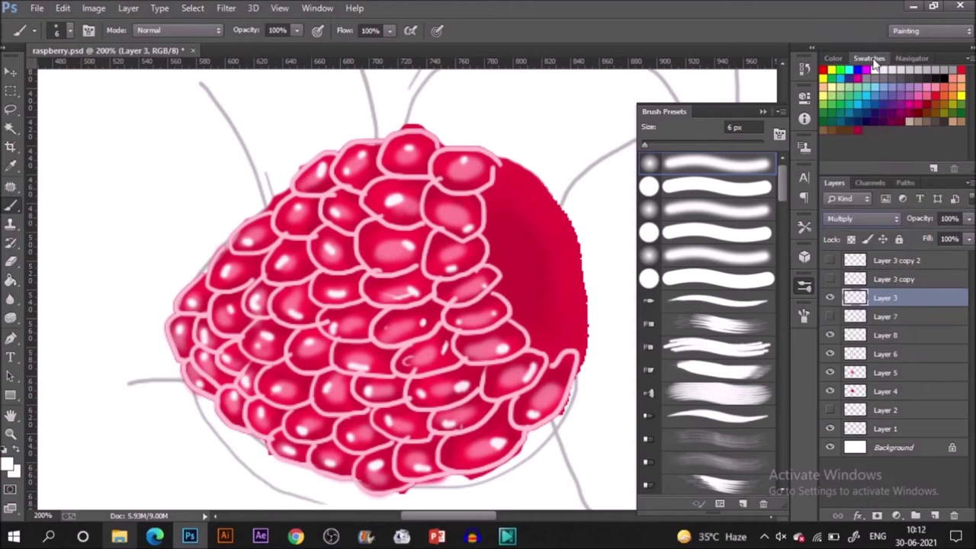
key(ctrl+minus)
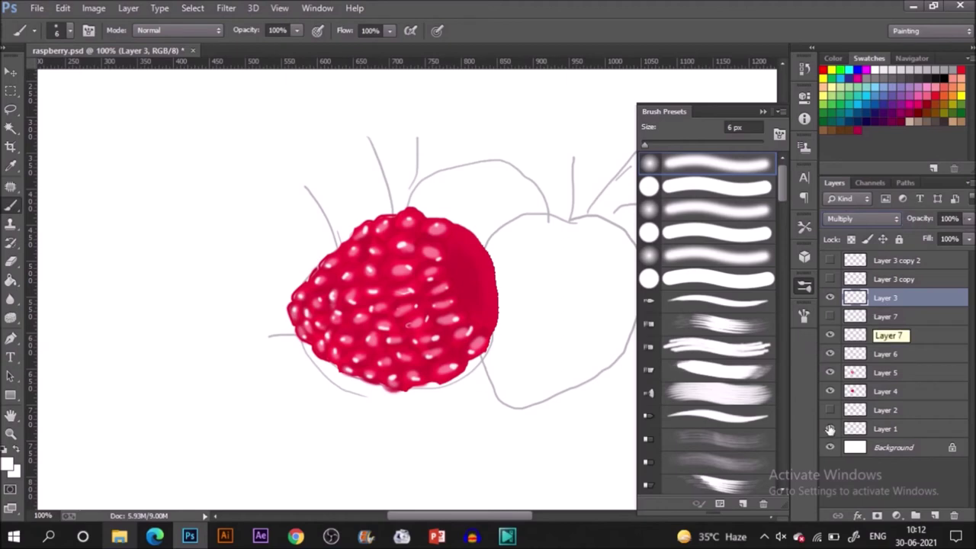
click(889, 373)
click(888, 373)
key(ctrl+plus)
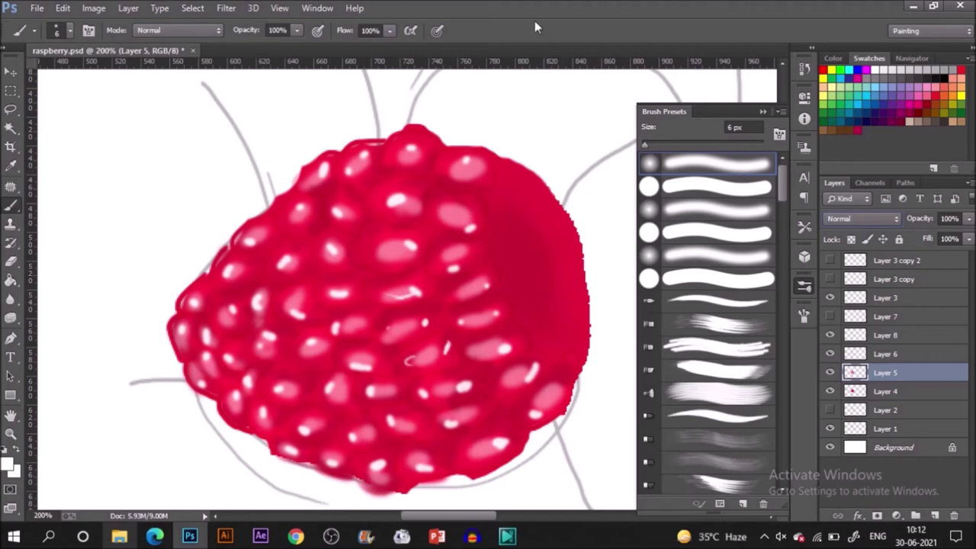
Sample the berry's red and paint over the white notch on the right edge at 10 px.
key(i)
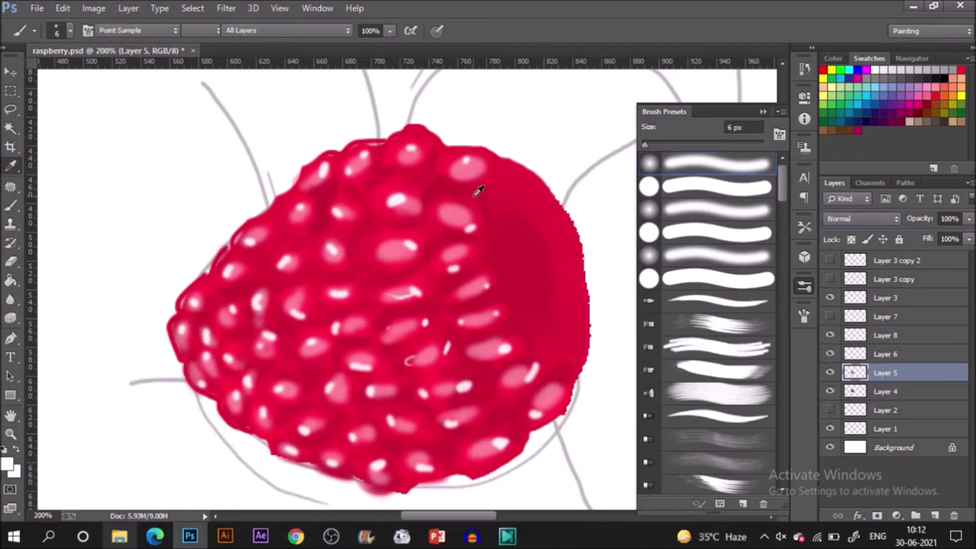
key(b)
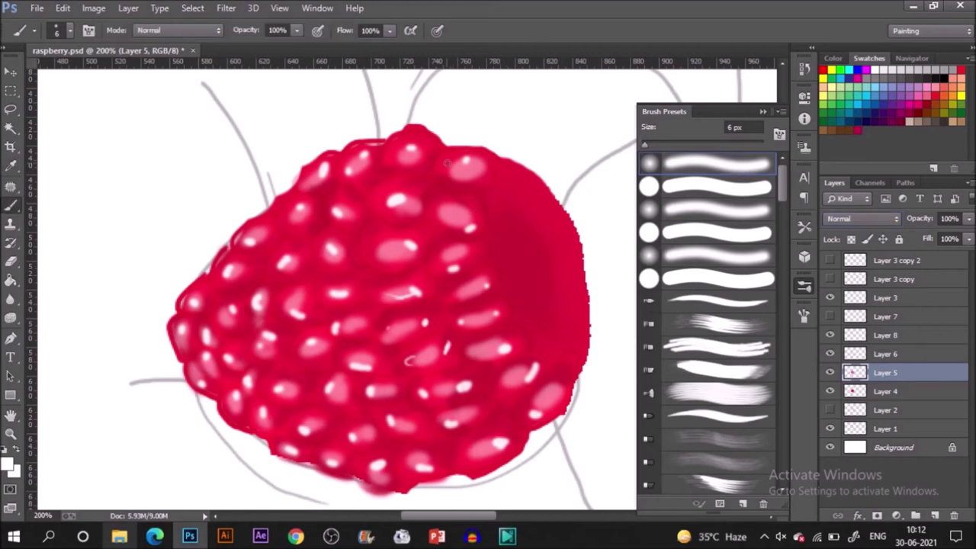
alt+click(474, 180)
key(bracketright)
key(bracketright)
key(bracketright)
key(bracketright)
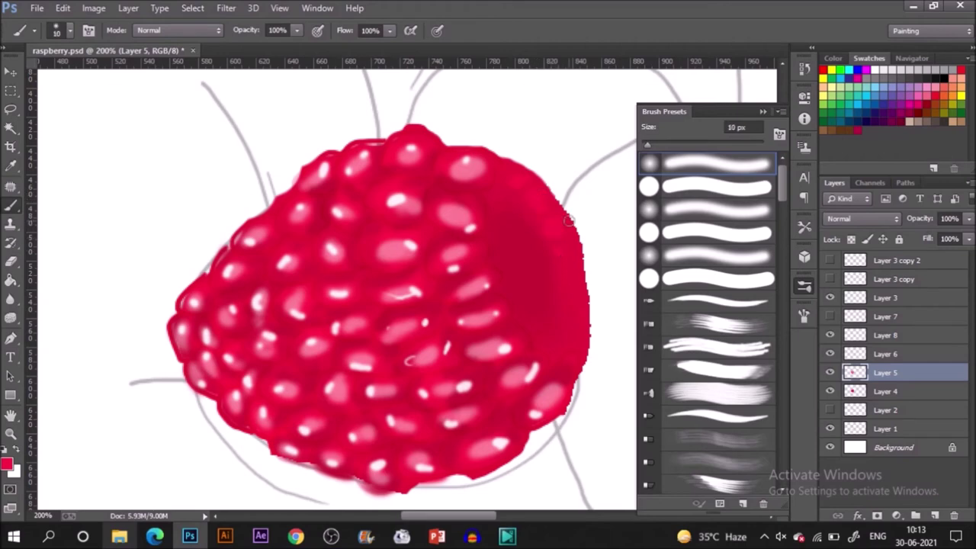
mouse_move(568, 220)
mouse_down()
mouse_move(566, 233)
mouse_move(585, 250)
mouse_move(563, 254)
mouse_move(576, 264)
mouse_up()
alt+click(523, 204)
key(bracketleft)
key(bracketleft)
key(bracketleft)
key(bracketleft)
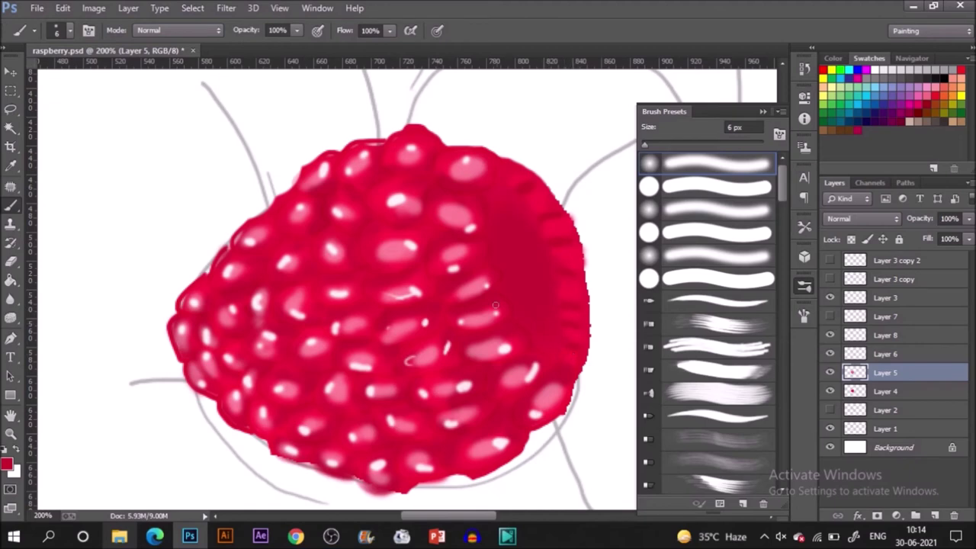
alt+click(495, 273)
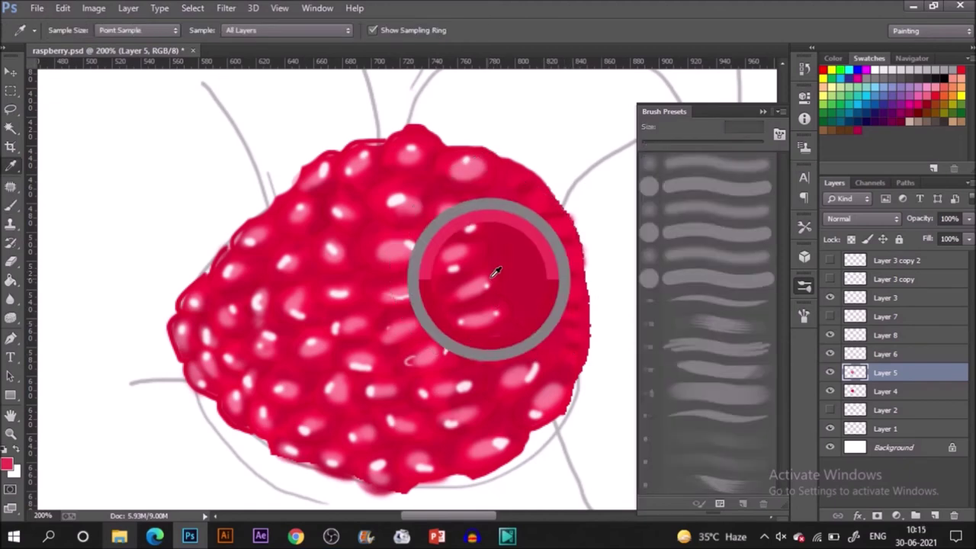
alt+click(554, 193)
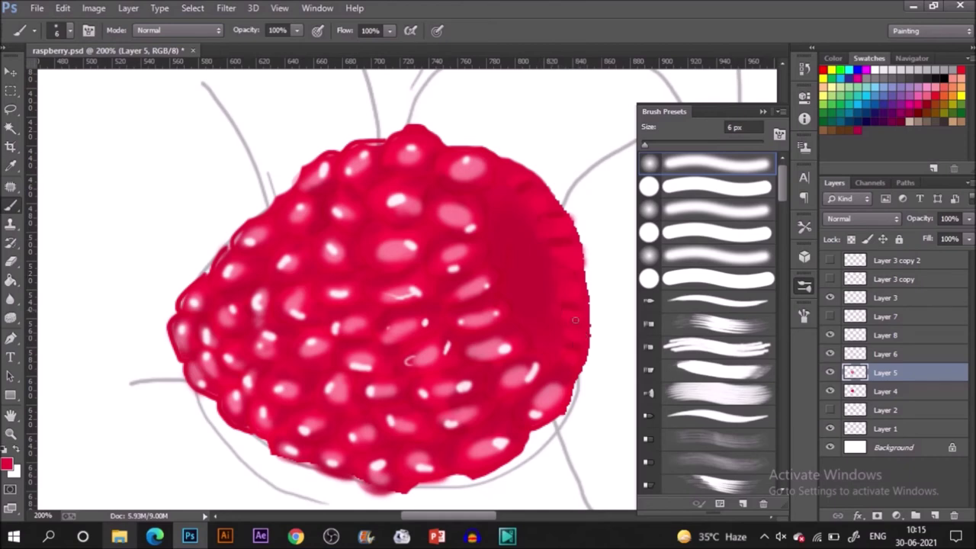
alt+click(468, 189)
click(707, 257)
Darken the sampled red to a30e24 and paint a shadow band down the berry's right side.
click(698, 209)
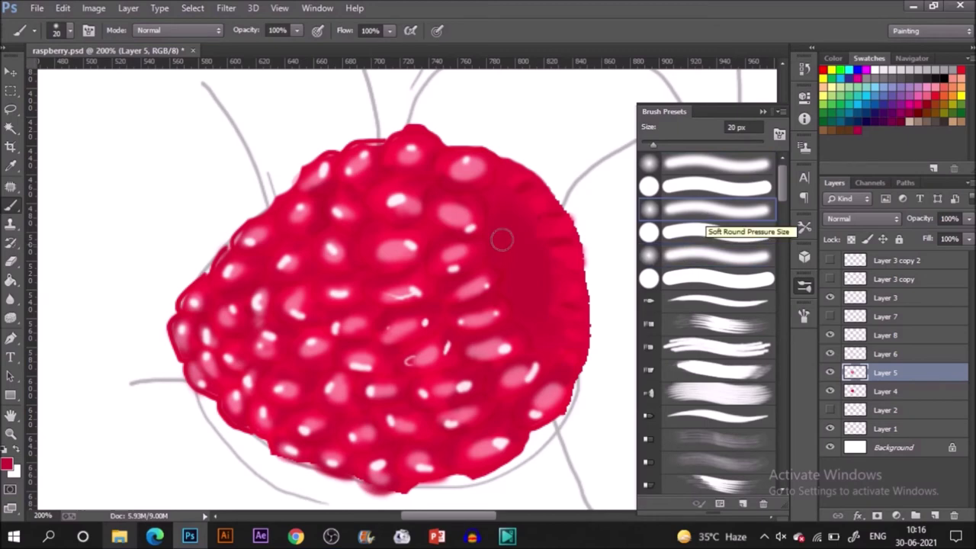
alt+click(447, 170)
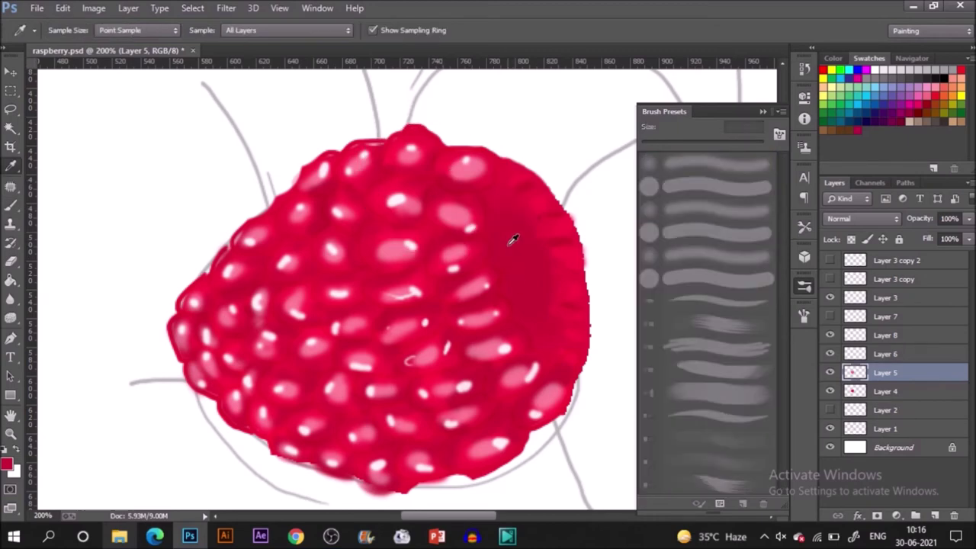
key(shift+comma)
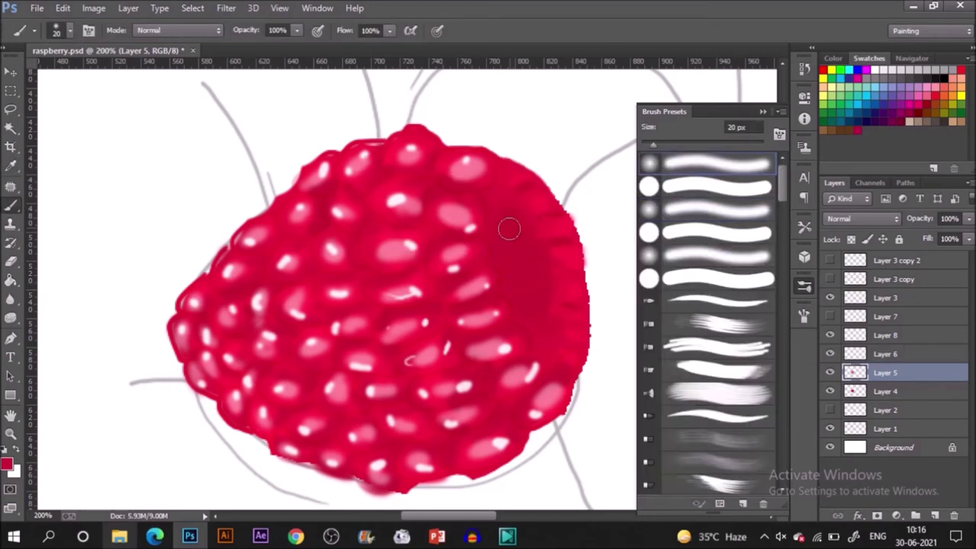
click(7, 462)
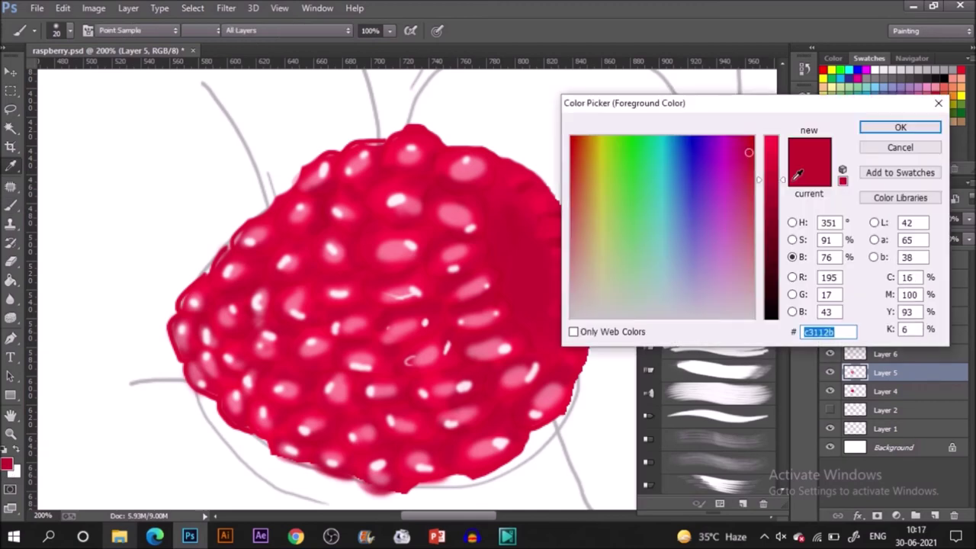
click(774, 208)
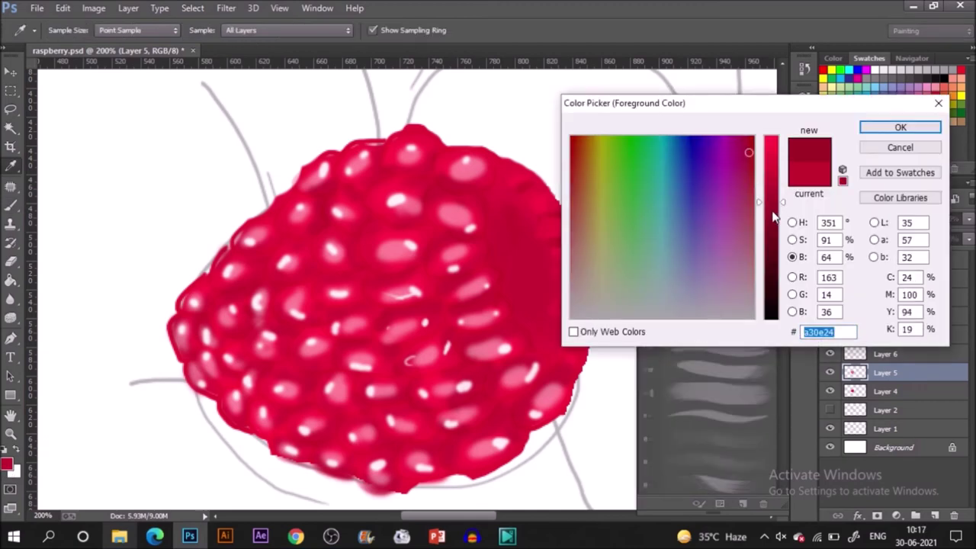
click(775, 212)
click(884, 127)
mouse_move(511, 244)
mouse_down()
mouse_move(515, 293)
mouse_move(534, 313)
mouse_up()
alt+click(540, 255)
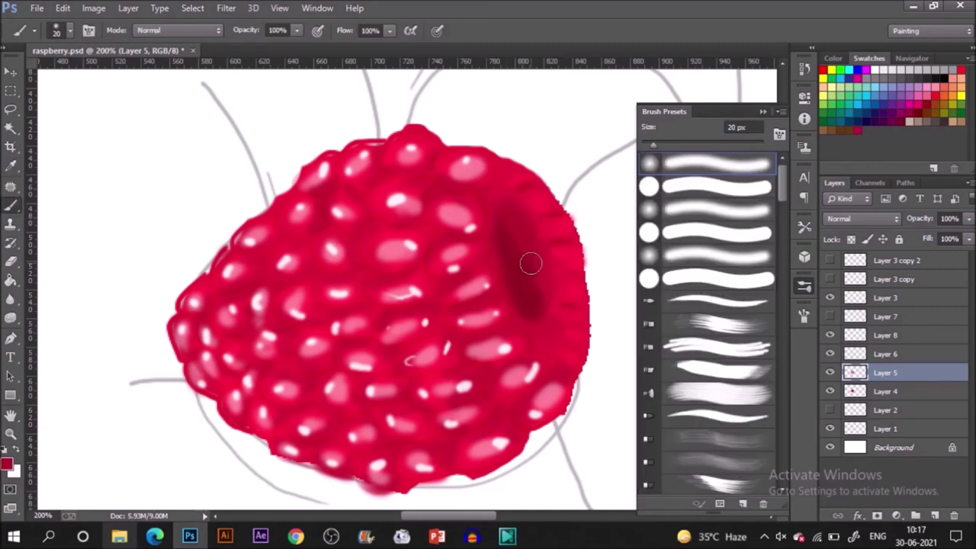
key(ctrl+minus)
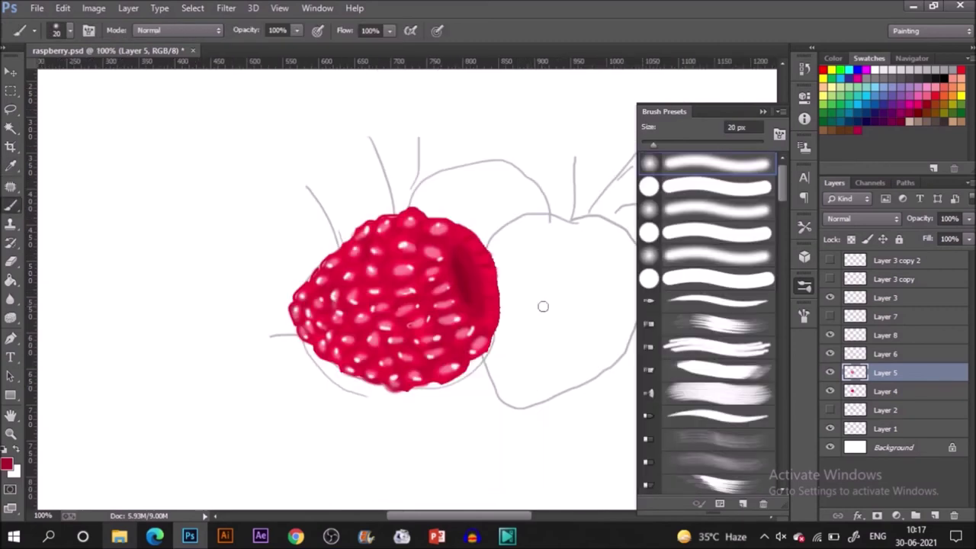
key(v)
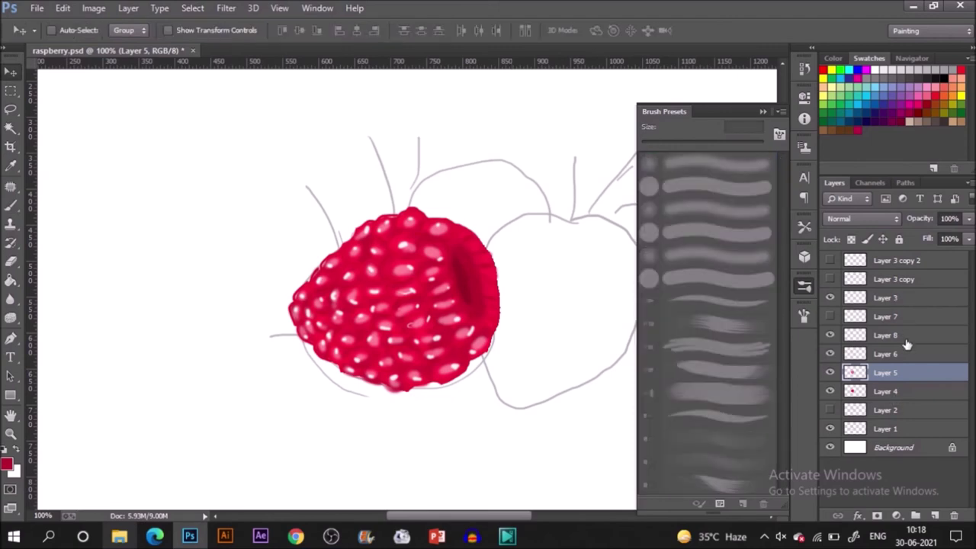
Group Layers 3 to 4 into a group named 'raspberry'.
click(924, 299)
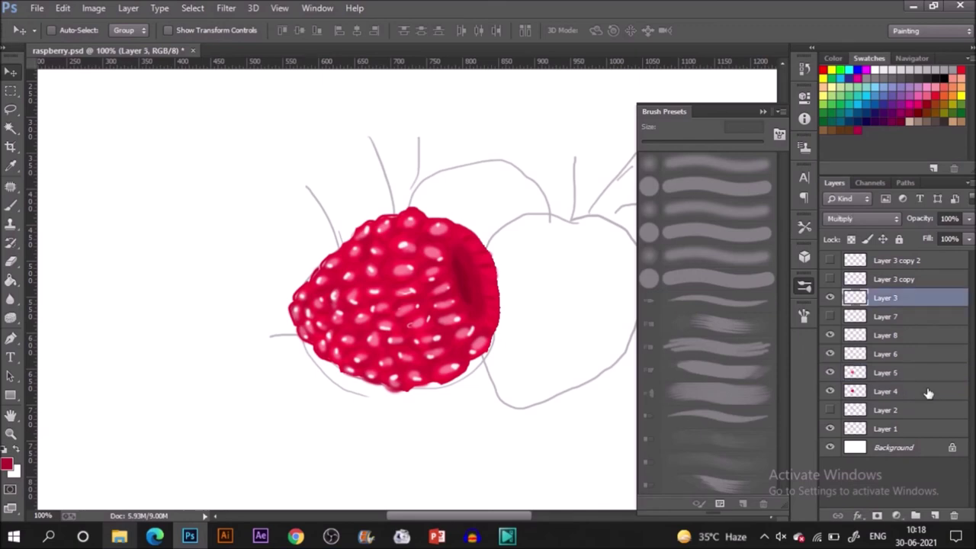
shift+click(929, 393)
click(908, 317)
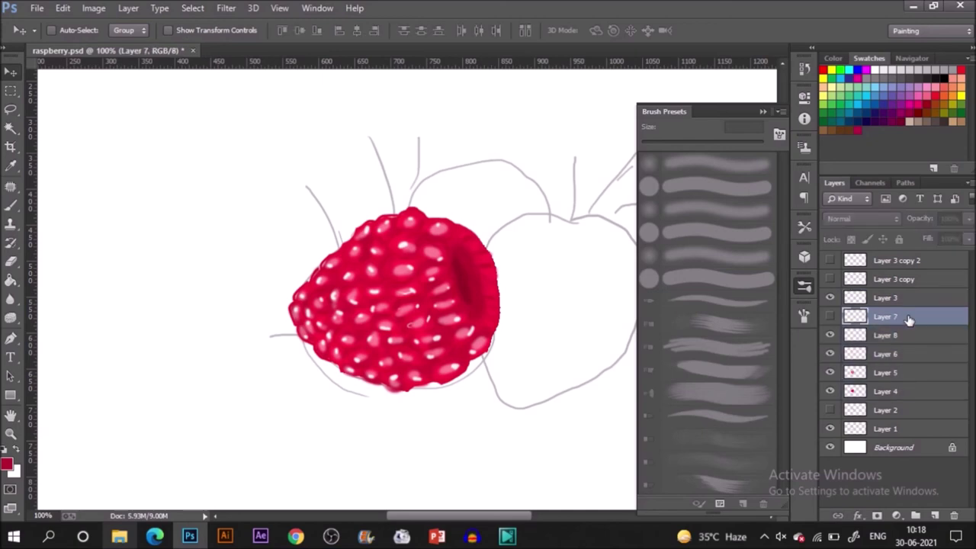
click(920, 299)
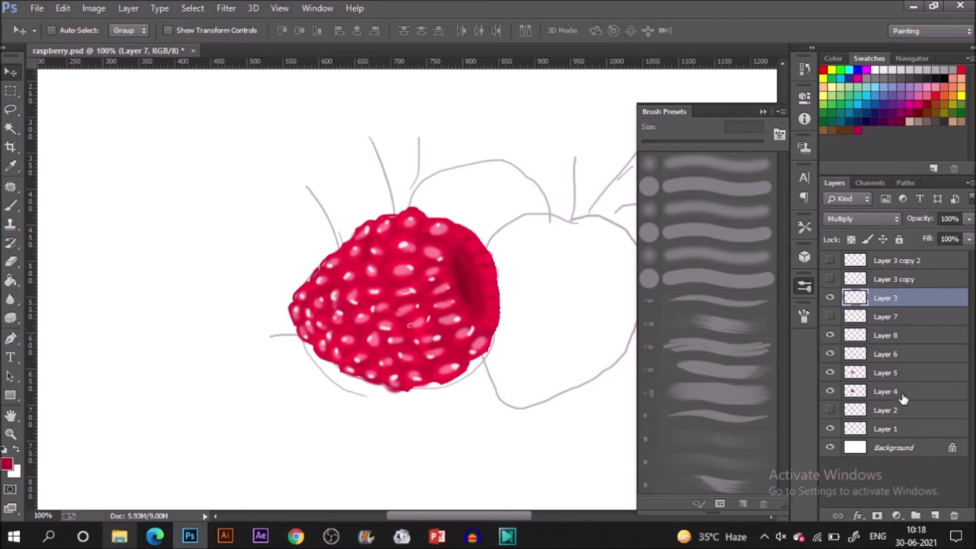
shift+click(902, 398)
ctrl+click(922, 319)
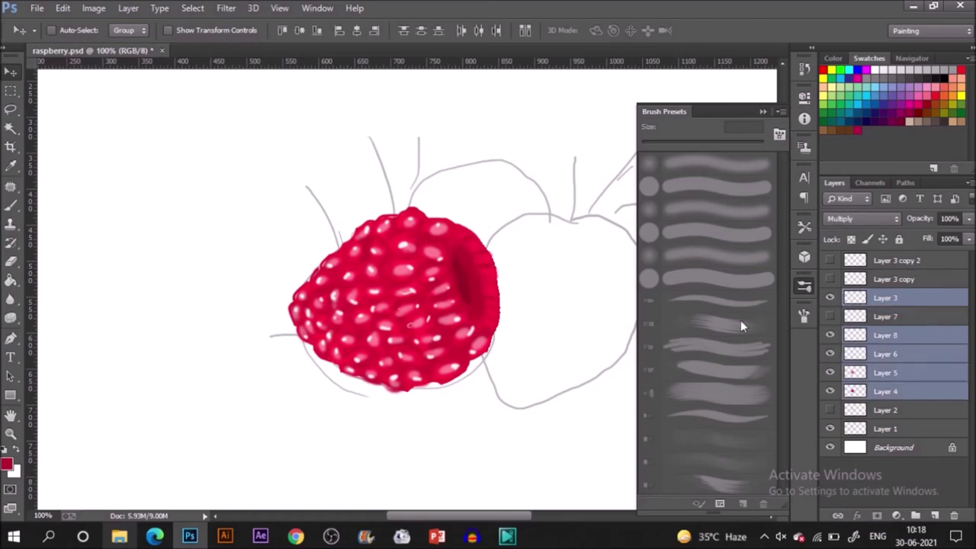
key(ctrl+g)
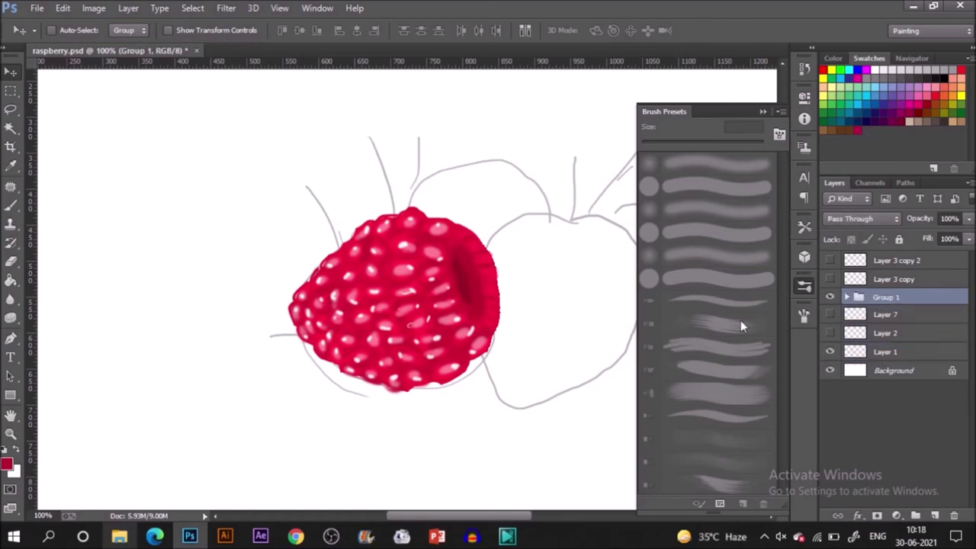
double_click(885, 297)
text(raspberry)
key(Return)
Duplicate the raspberry group, rotate it about -70° to the right, and move a copy to the top.
key(ctrl+j)
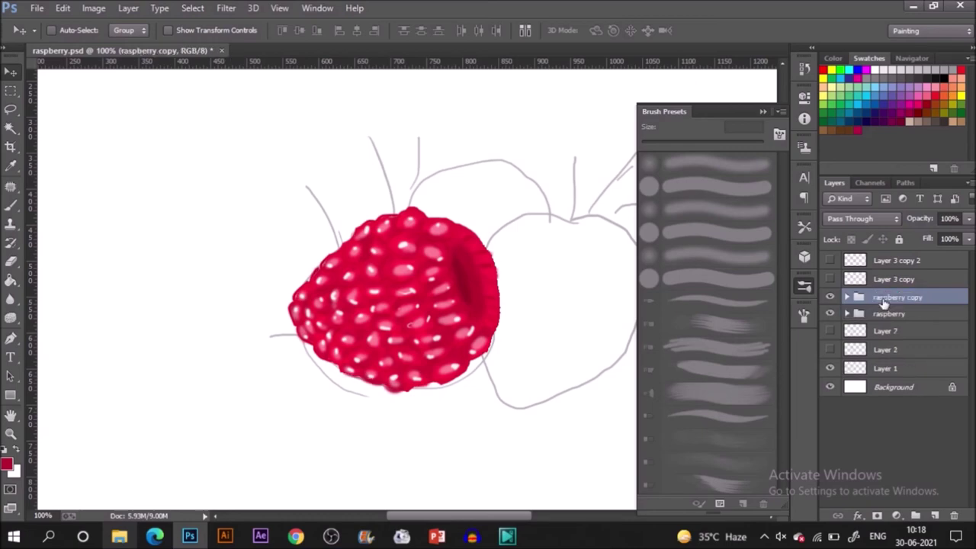
click(169, 30)
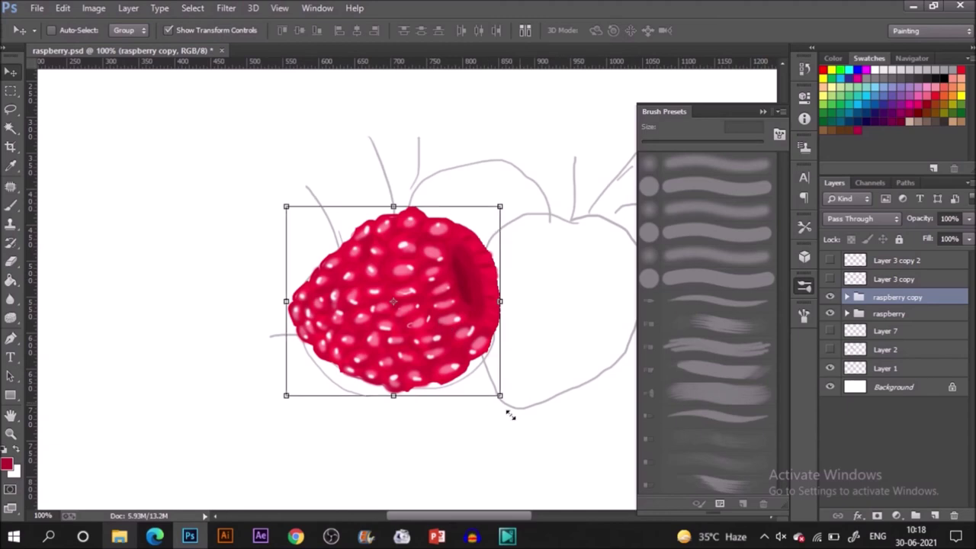
mouse_move(509, 414)
mouse_down()
mouse_move(518, 405)
mouse_move(542, 255)
mouse_move(524, 202)
mouse_move(541, 216)
mouse_up()
click(764, 111)
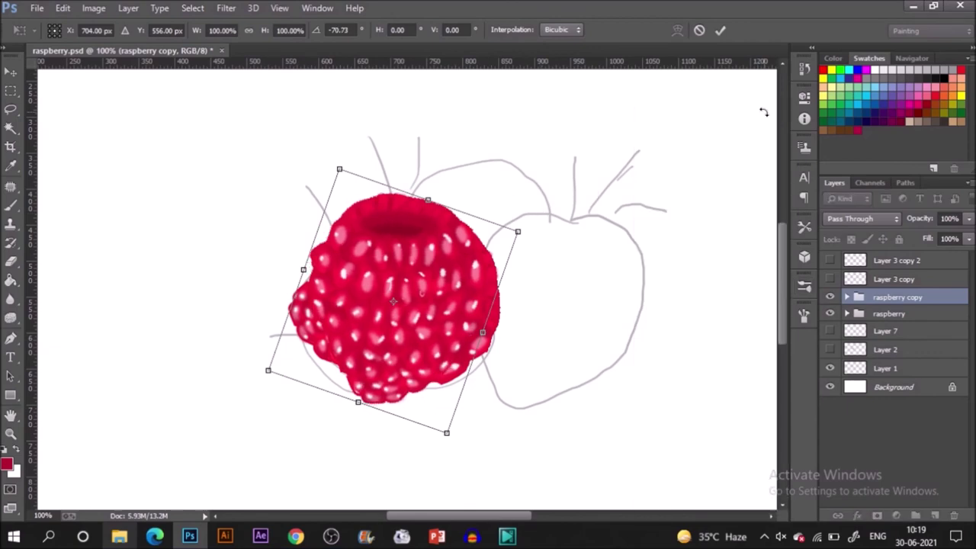
drag(383, 394, 565, 377)
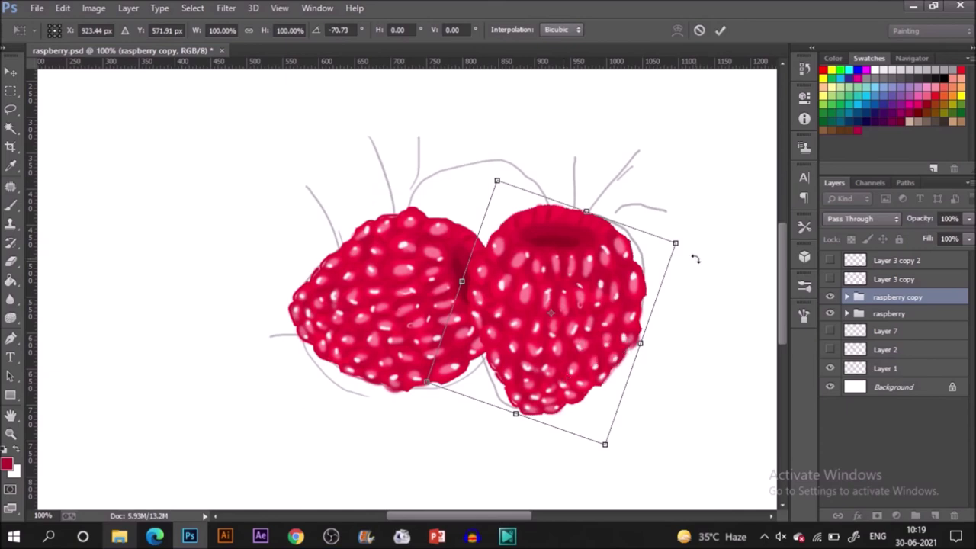
drag(697, 257, 699, 260)
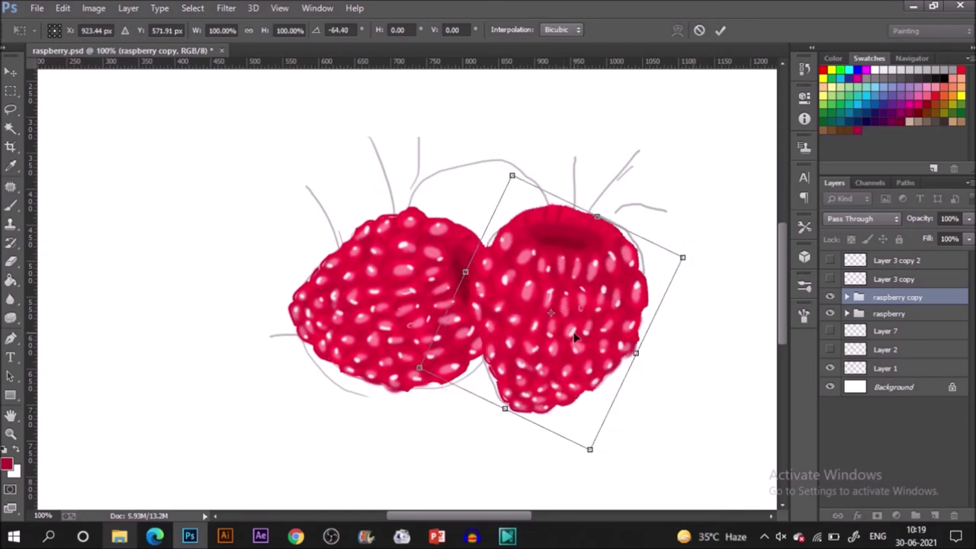
click(720, 30)
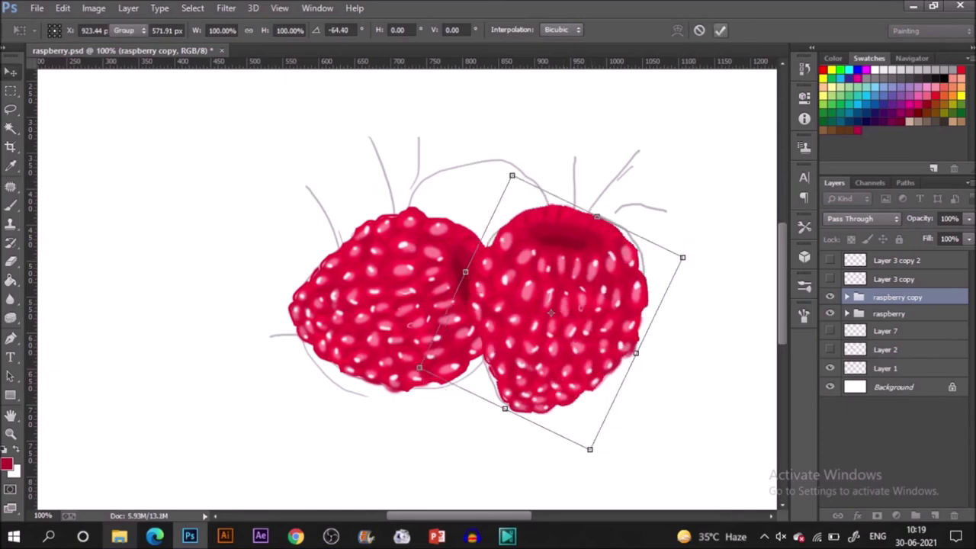
drag(591, 374, 516, 255)
Duplicate the berry as raspberry copy 2, move it below the other berries, and add a layer mask.
key(ctrl+j)
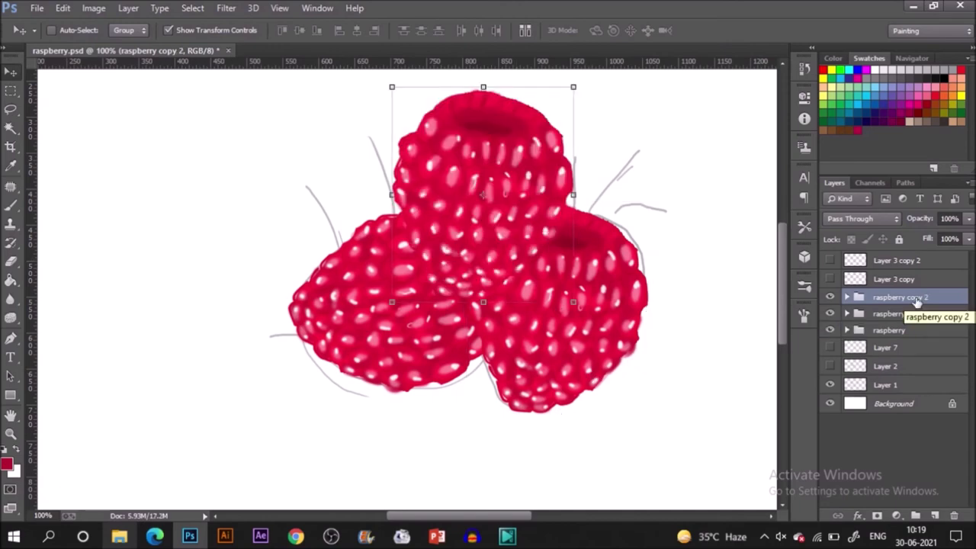
drag(936, 297, 891, 339)
click(877, 516)
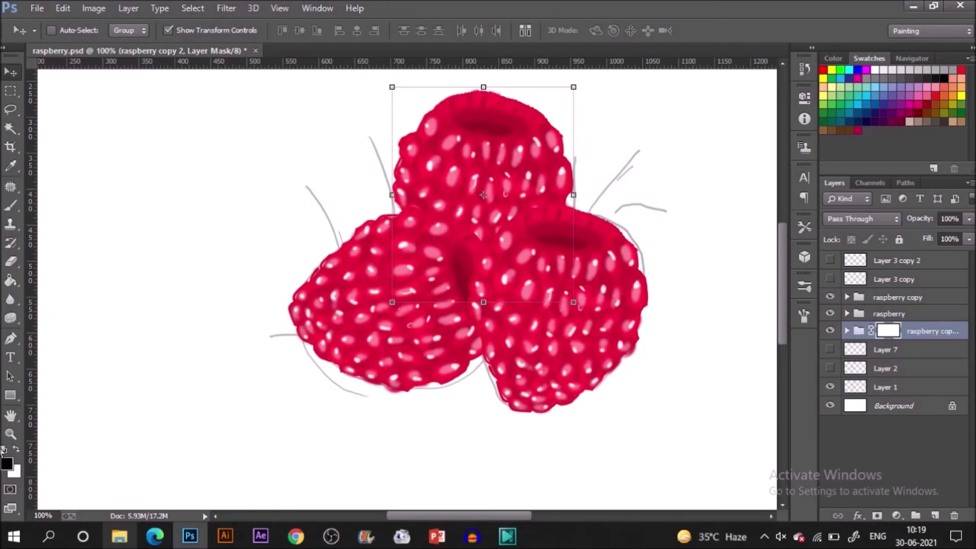
Paint the mask with a soft brush to trim the top berry's upper edge and corners, then add Layer 9.
key(b)
click(803, 285)
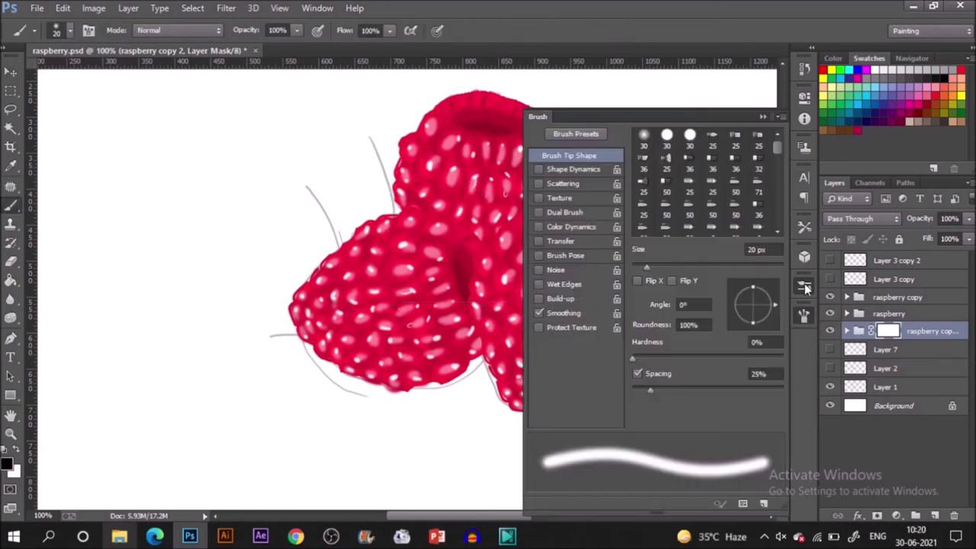
click(577, 124)
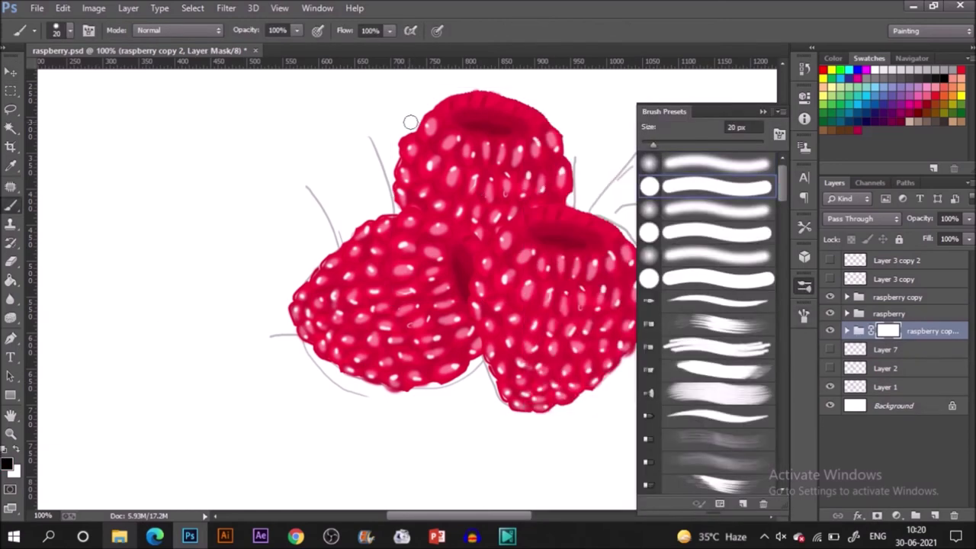
mouse_move(424, 116)
mouse_down()
mouse_move(558, 132)
mouse_move(462, 88)
mouse_move(534, 114)
mouse_move(503, 103)
mouse_move(488, 122)
mouse_move(436, 109)
mouse_move(482, 108)
mouse_move(465, 101)
mouse_move(546, 129)
mouse_up()
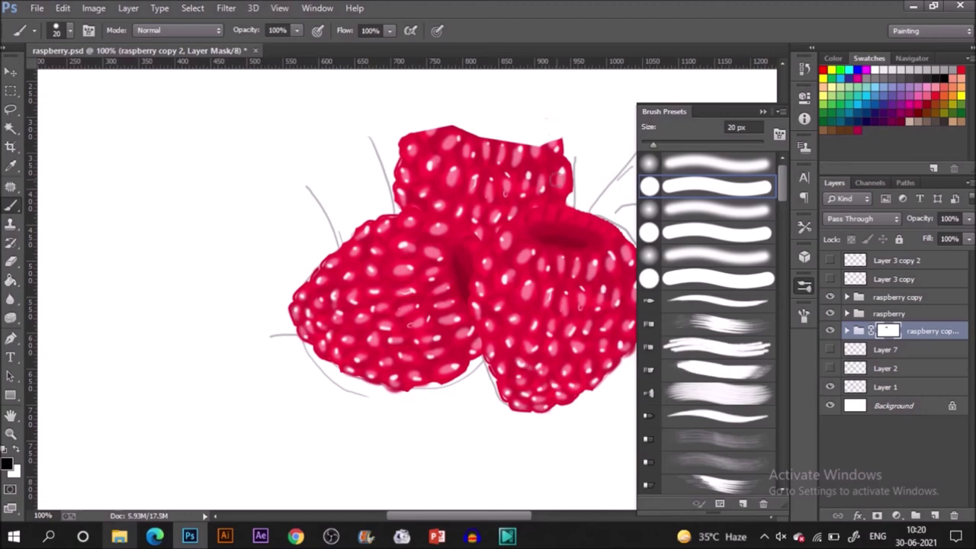
mouse_move(548, 143)
mouse_down()
mouse_move(570, 163)
mouse_move(538, 140)
mouse_move(565, 133)
mouse_move(554, 215)
mouse_move(551, 145)
mouse_move(564, 208)
mouse_move(560, 175)
mouse_move(550, 202)
mouse_up()
mouse_move(385, 193)
mouse_down()
mouse_move(431, 127)
mouse_move(385, 187)
mouse_move(406, 138)
mouse_move(389, 162)
mouse_move(415, 149)
mouse_move(393, 206)
mouse_move(433, 128)
mouse_move(412, 147)
mouse_up()
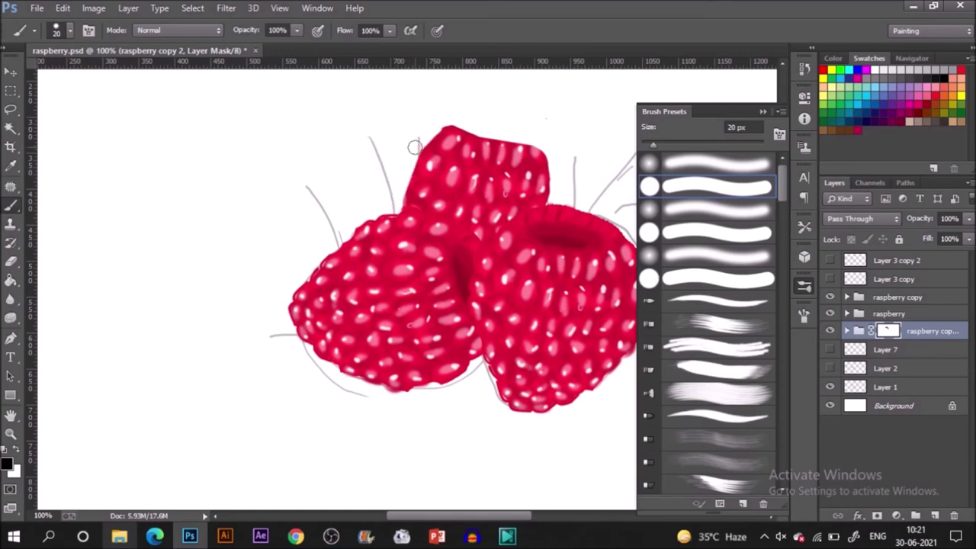
mouse_move(406, 164)
mouse_down()
mouse_move(400, 190)
mouse_move(410, 219)
mouse_move(410, 169)
mouse_move(402, 190)
mouse_move(403, 199)
mouse_move(438, 116)
mouse_move(414, 156)
mouse_up()
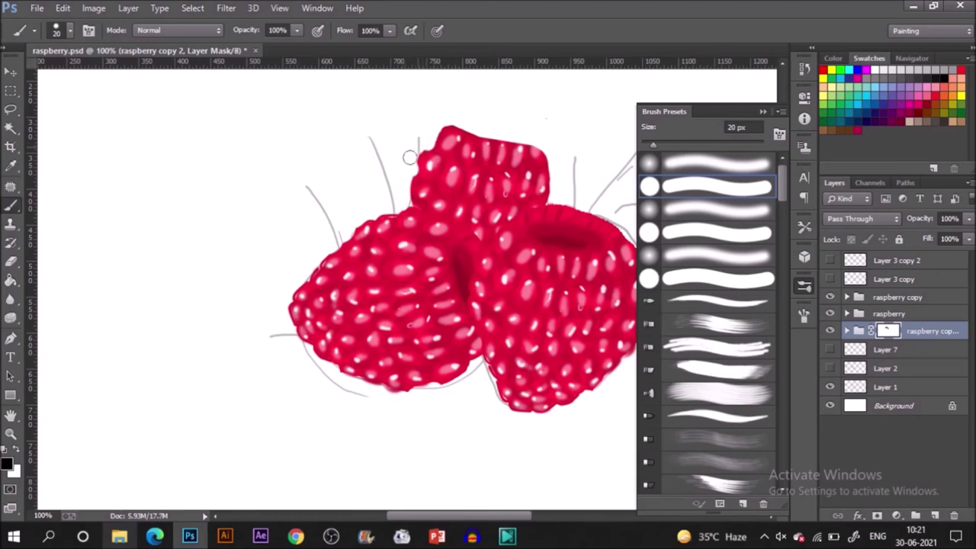
click(933, 514)
Move the raspberry copy group below raspberry and set a soft brush with a deep red colour.
drag(950, 302, 945, 325)
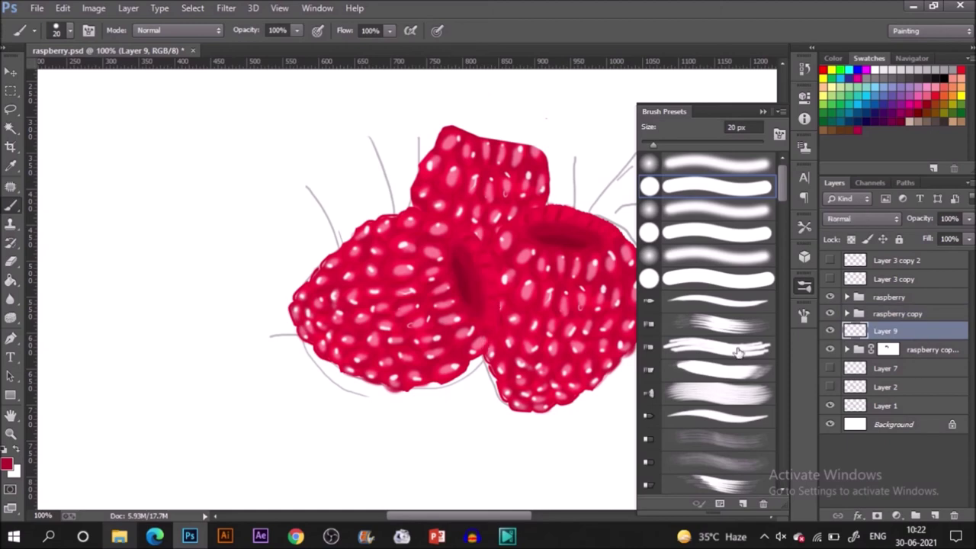
click(733, 169)
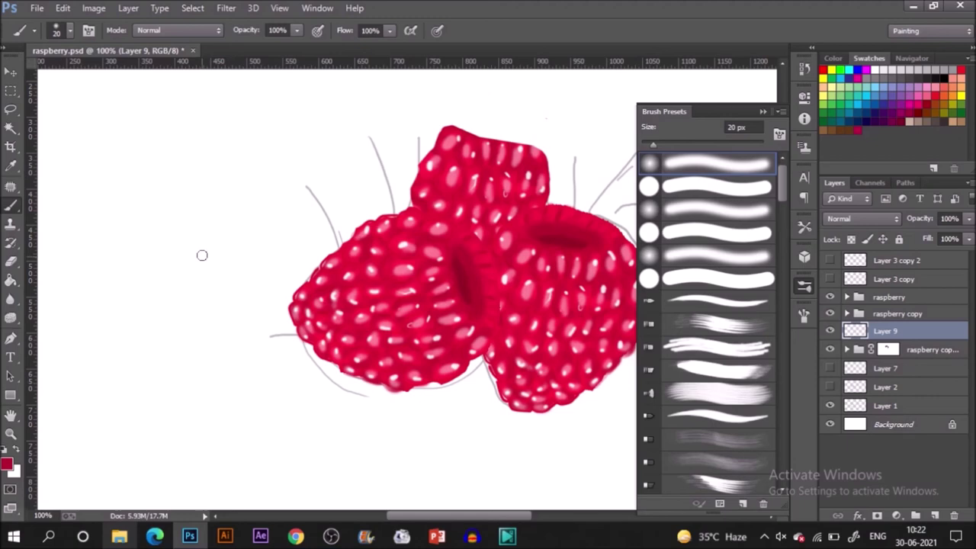
click(9, 463)
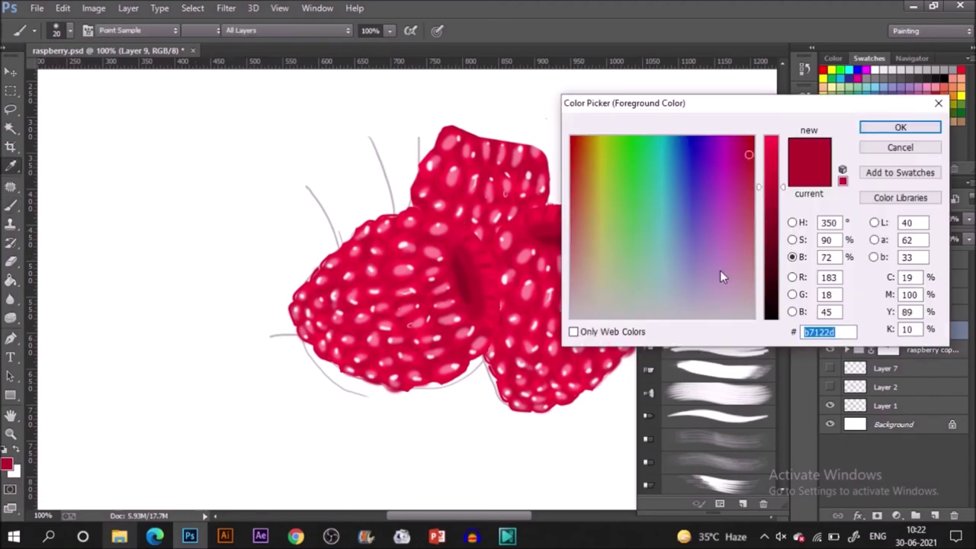
click(766, 264)
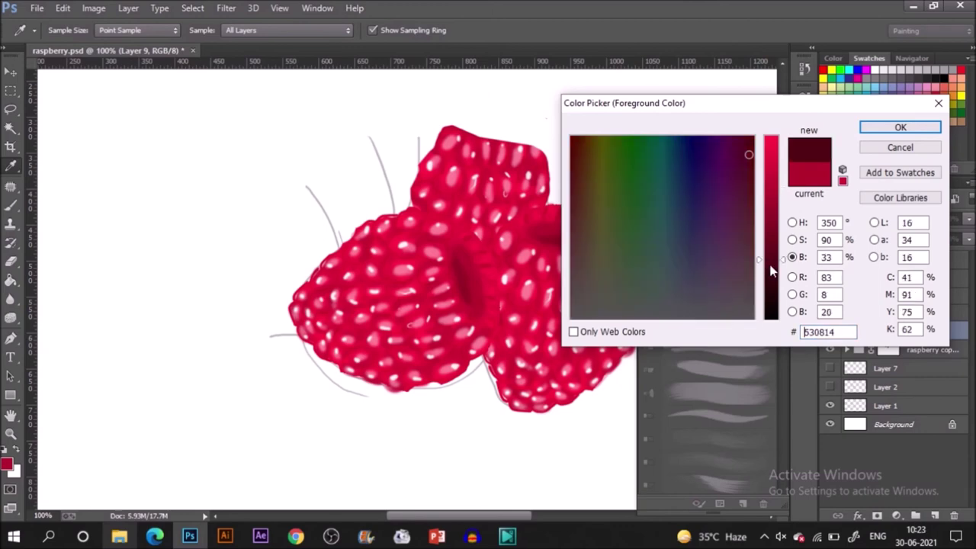
click(865, 131)
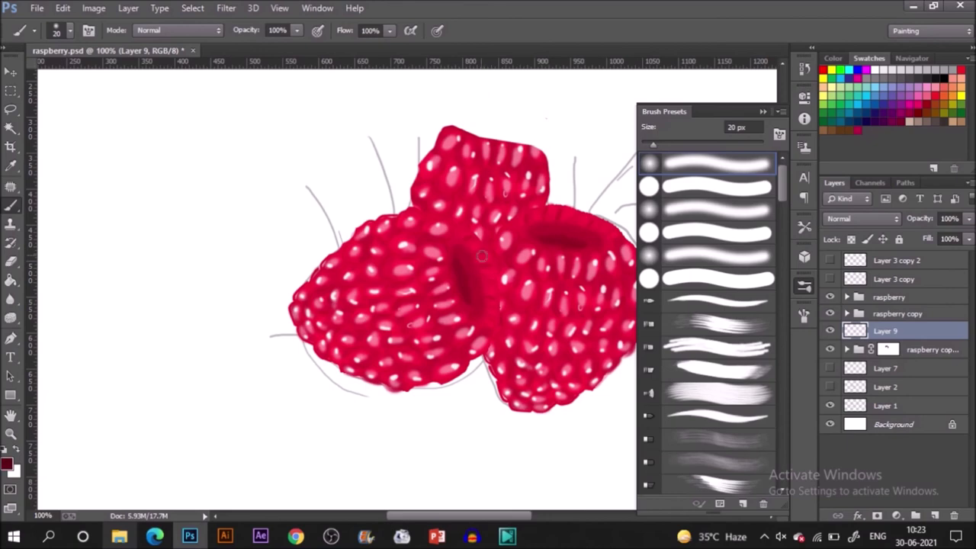
Brush 45 px dark red shadows under the top raspberry on Layer 9 and lower it to 54% opacity.
key(bracketright)
key(bracketright)
key(bracketright)
key(bracketright)
key(bracketright)
mouse_move(483, 248)
mouse_down()
mouse_move(534, 211)
mouse_move(488, 232)
mouse_up()
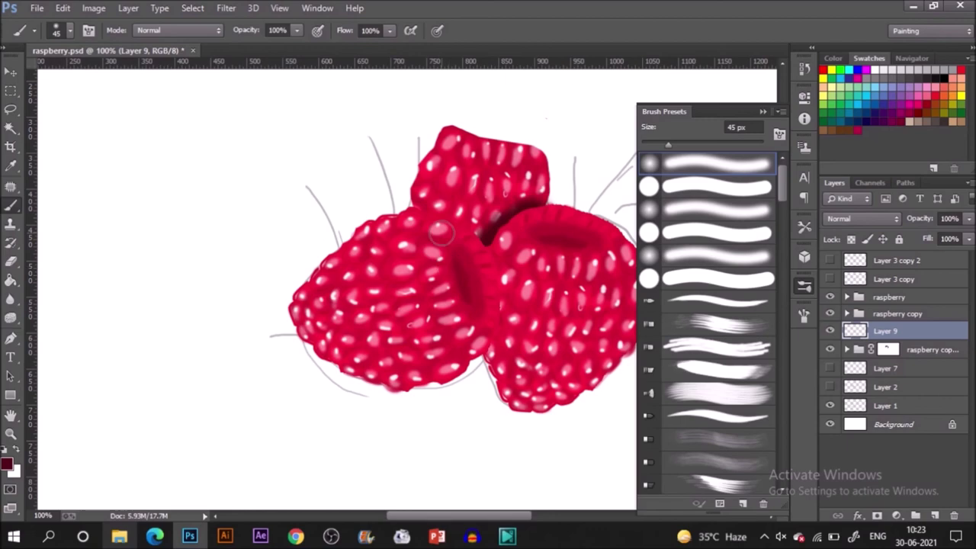
mouse_move(436, 205)
mouse_down()
mouse_move(418, 201)
mouse_move(477, 230)
mouse_up()
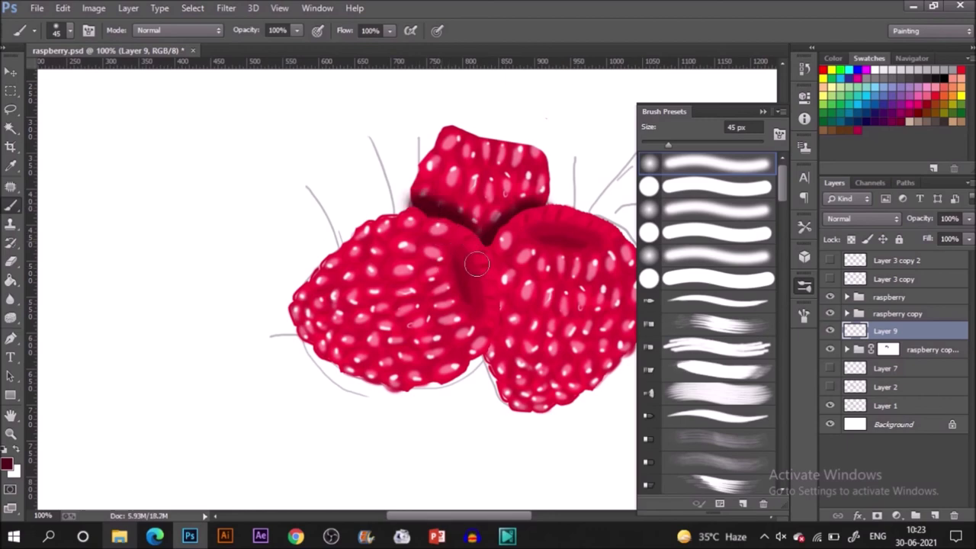
drag(424, 194, 495, 243)
click(968, 219)
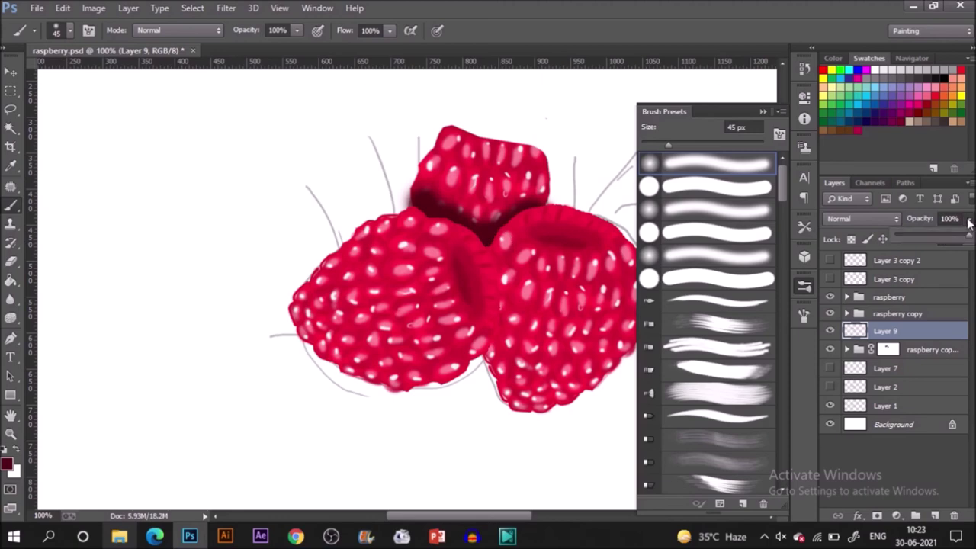
drag(917, 239, 931, 239)
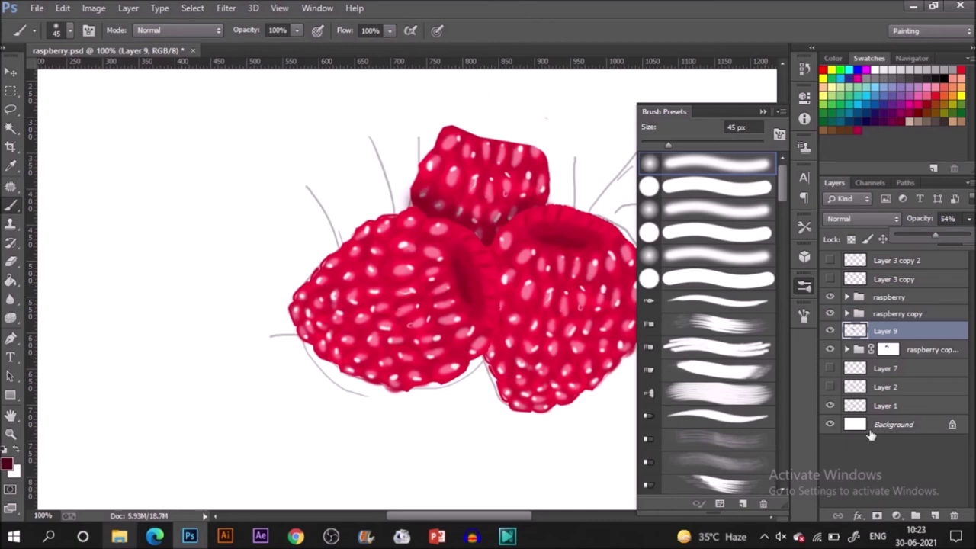
Add Layer 10 above the raspberry copy group and paint 70 px shadow between the left and middle berries.
click(941, 301)
click(942, 314)
click(933, 516)
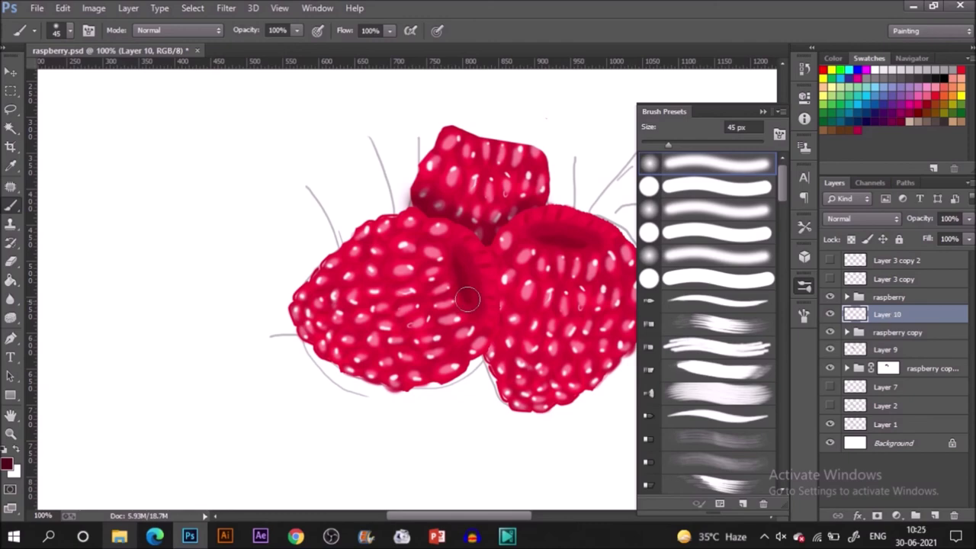
key(bracketright)
key(bracketright)
key(bracketright)
drag(481, 222, 475, 325)
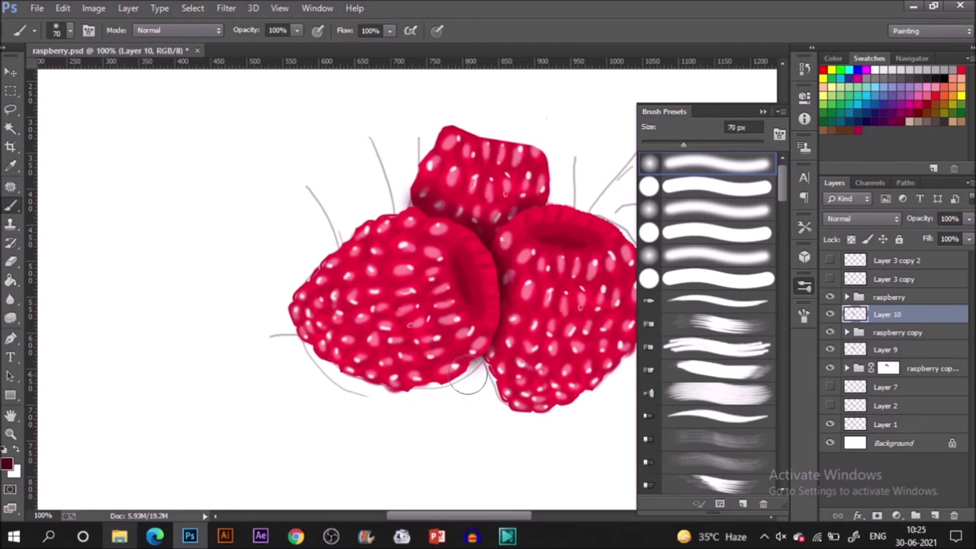
key(ctrl+minus)
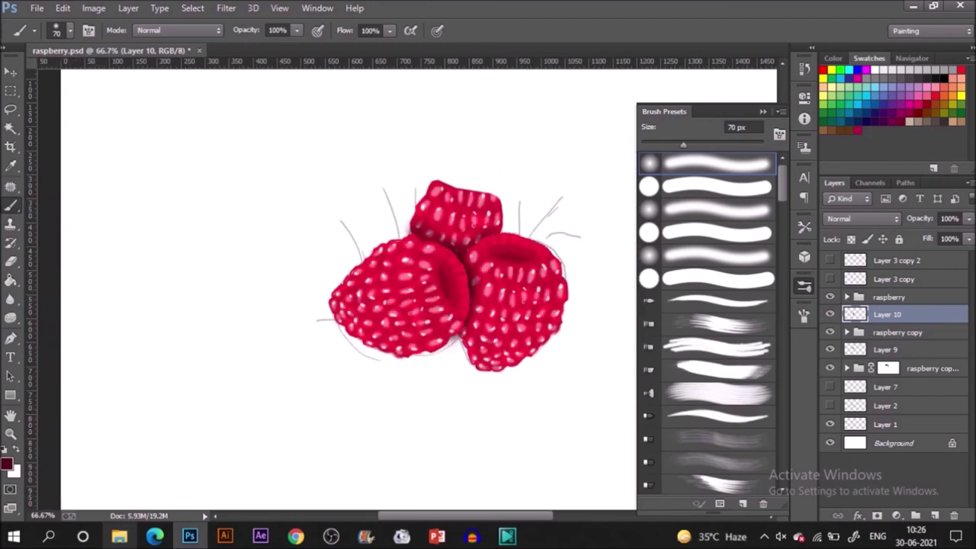
Create Layer 11 with foreground colour green #2ee627 and move it below the raspberry layers.
click(934, 516)
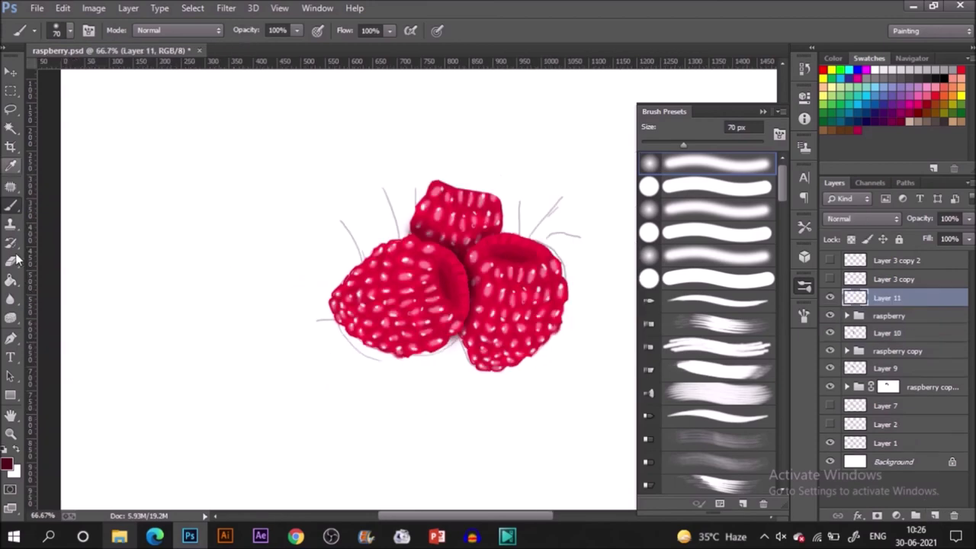
click(7, 463)
click(771, 145)
text(2ee627)
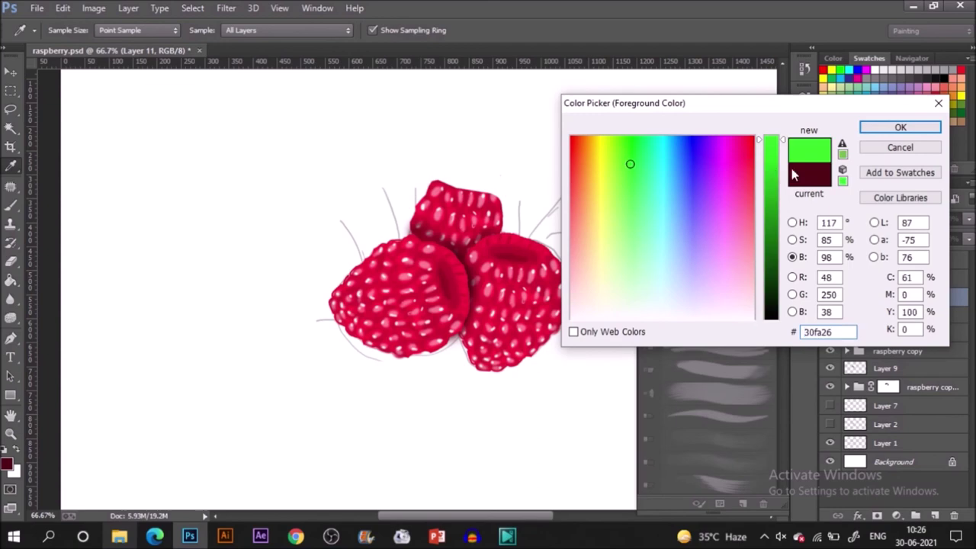
drag(770, 145, 772, 170)
click(899, 128)
key(b)
drag(900, 297, 900, 415)
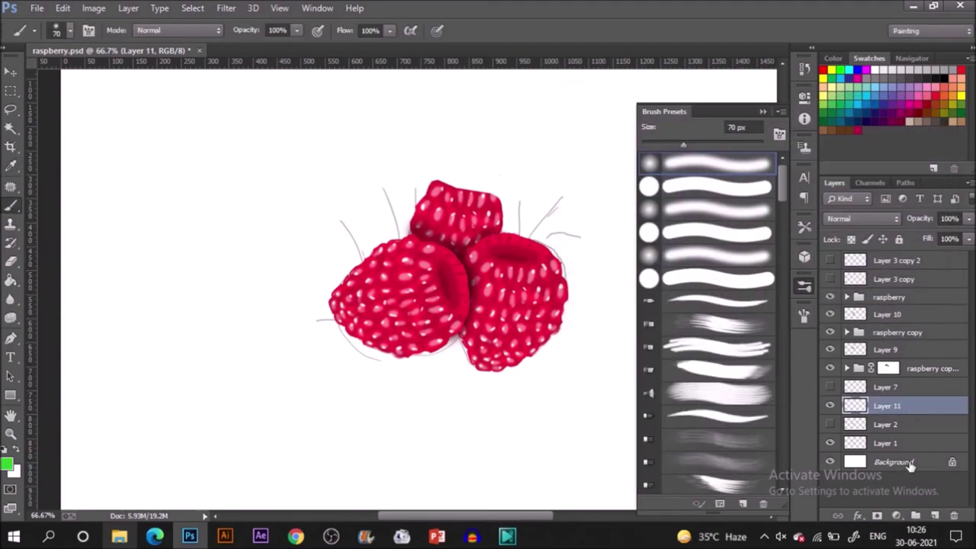
Outline a leaf and a zigzag leaf behind the top raspberry with a 10 px brush and fill them green.
click(700, 188)
mouse_move(404, 231)
mouse_down()
mouse_move(417, 169)
mouse_move(419, 203)
mouse_up()
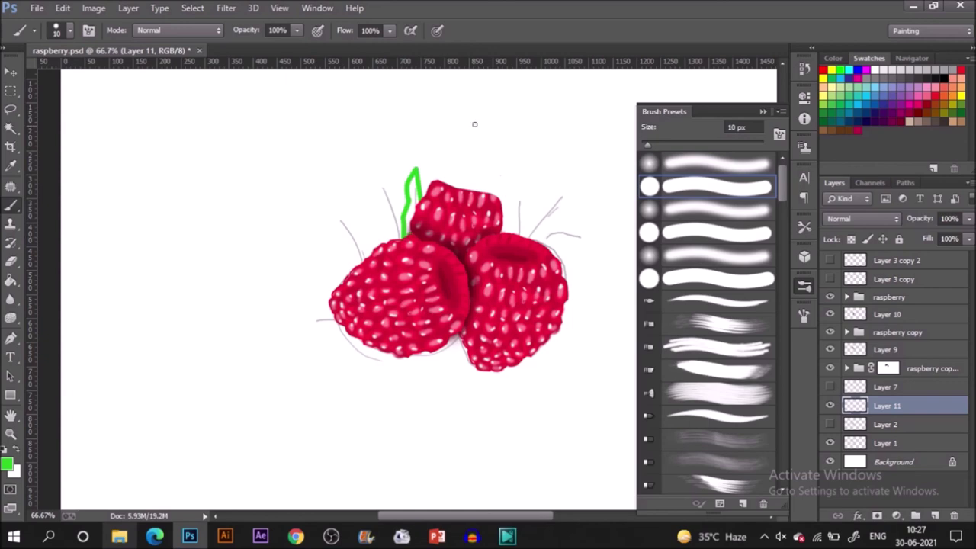
key(g)
click(410, 194)
key(b)
click(687, 233)
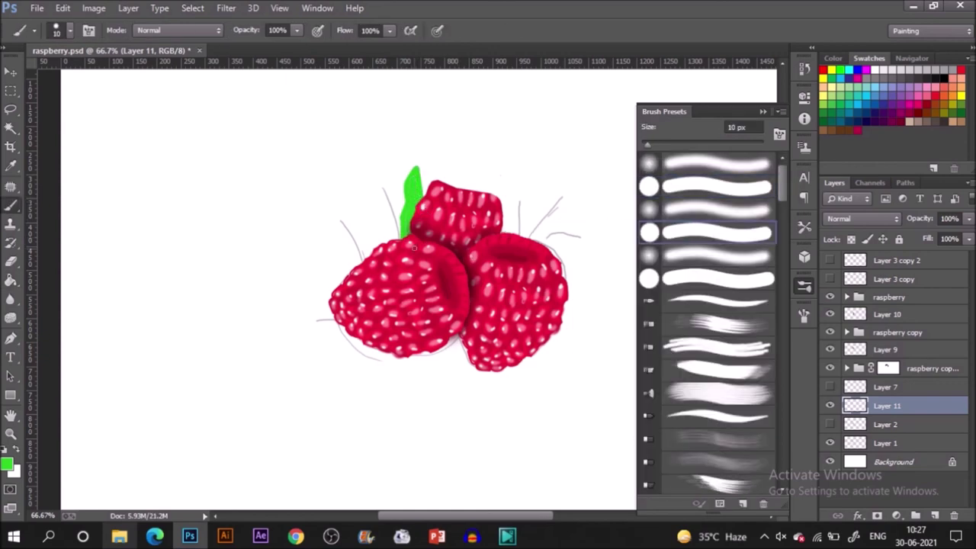
mouse_move(389, 231)
mouse_down()
mouse_move(378, 180)
mouse_move(399, 229)
mouse_move(395, 222)
mouse_up()
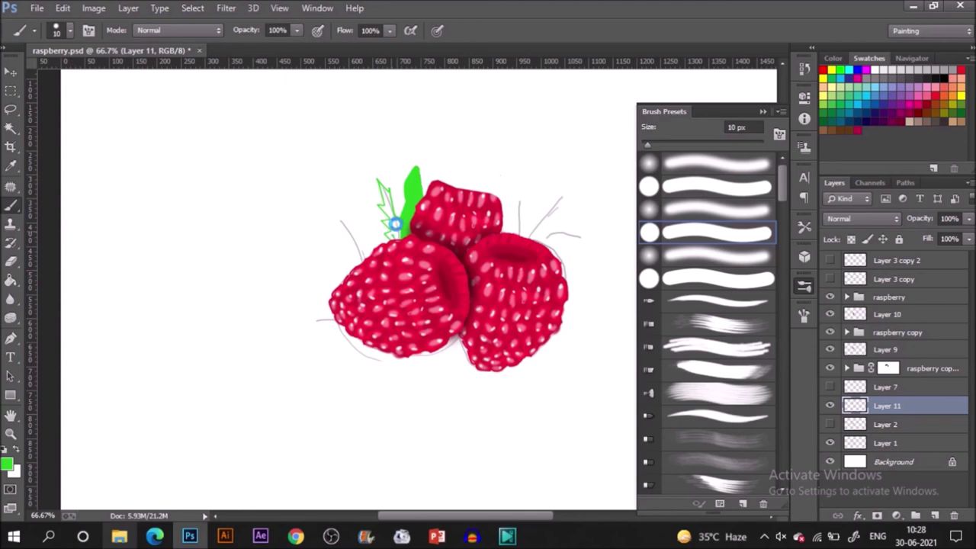
key(g)
click(395, 230)
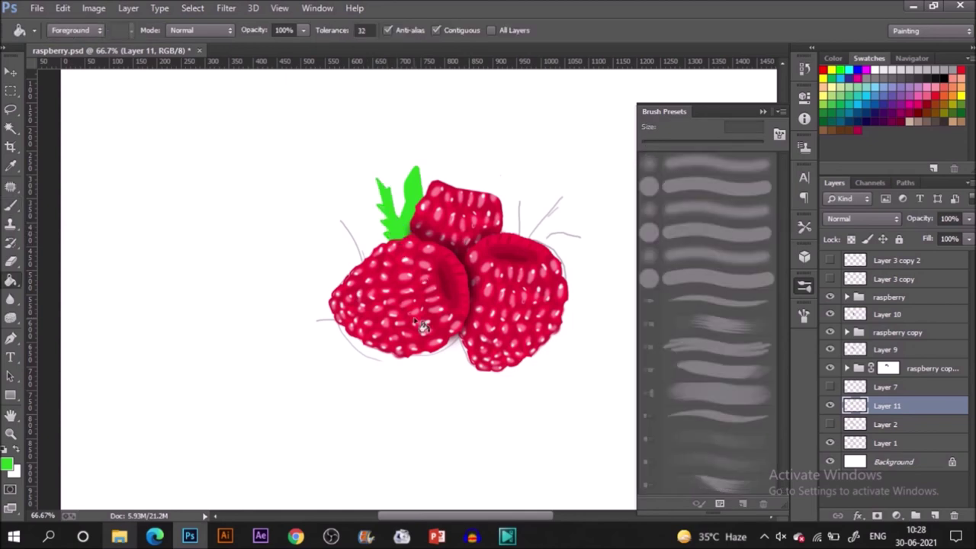
Outline and fill green leaves on the left side and the top right of the cluster.
key(b)
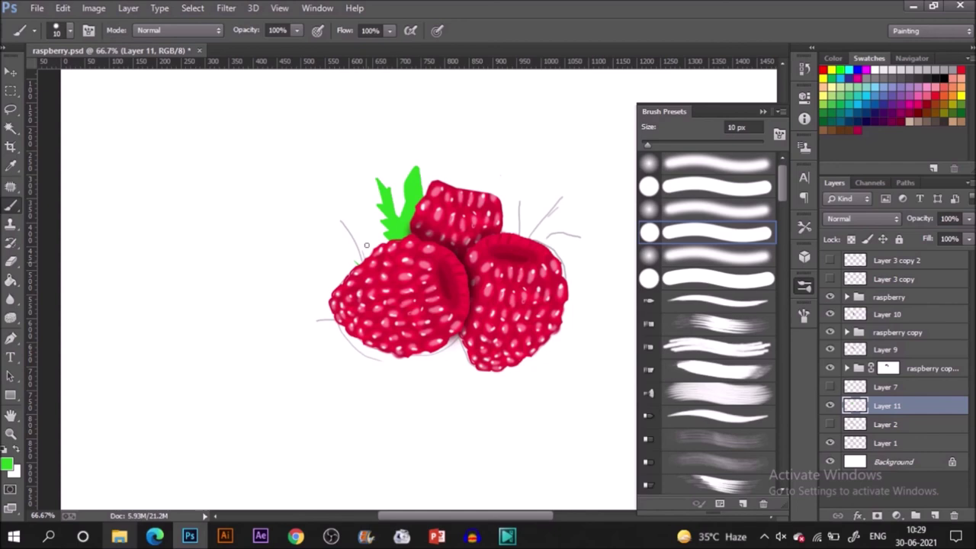
mouse_move(366, 245)
mouse_down()
mouse_move(347, 220)
mouse_move(351, 240)
mouse_up()
key(g)
click(350, 240)
key(b)
mouse_move(531, 236)
mouse_down()
mouse_move(550, 206)
mouse_move(546, 222)
mouse_move(568, 203)
mouse_move(534, 238)
mouse_move(589, 240)
mouse_move(544, 248)
mouse_up()
key(g)
click(563, 215)
key(b)
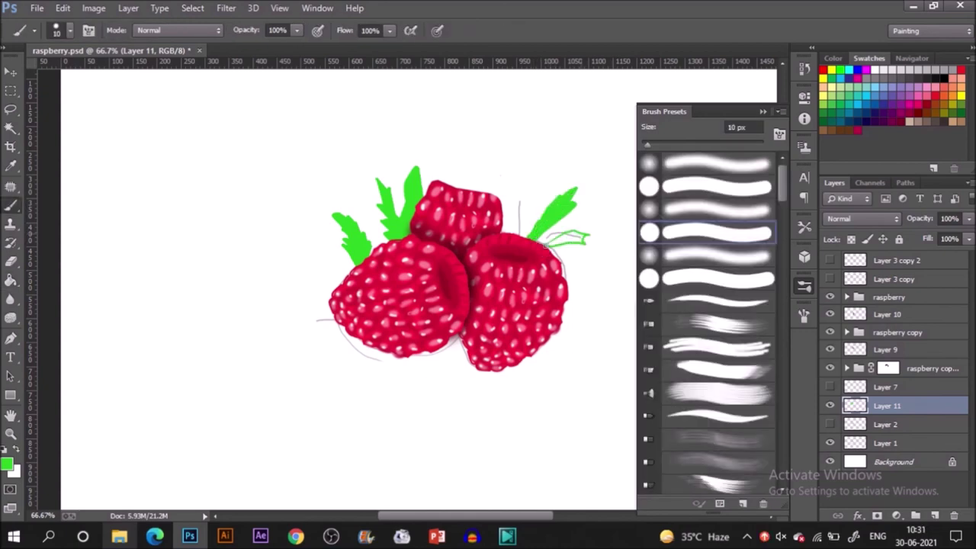
key(g)
click(568, 238)
Pick a darker green and paint veins across the leaves.
key(b)
click(7, 463)
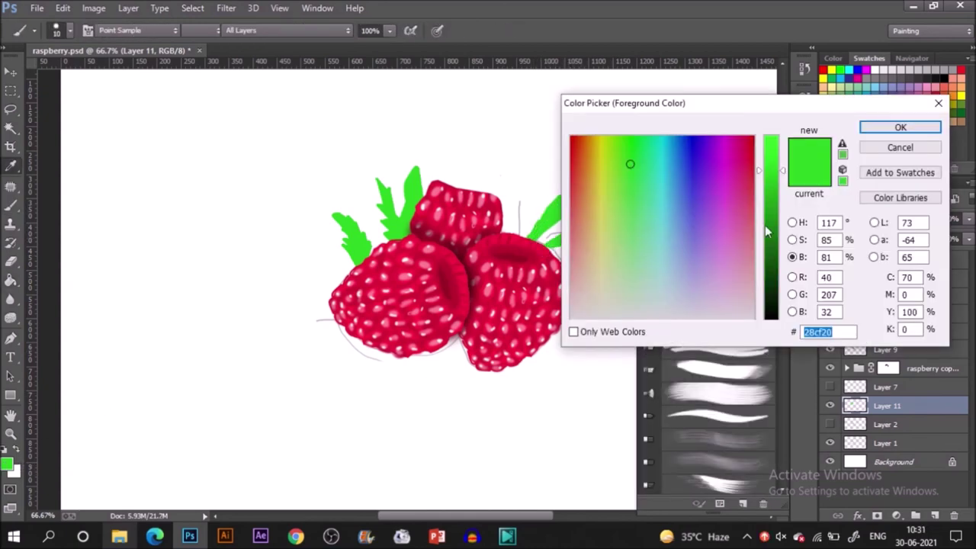
drag(765, 225, 765, 238)
click(900, 128)
drag(381, 183, 401, 217)
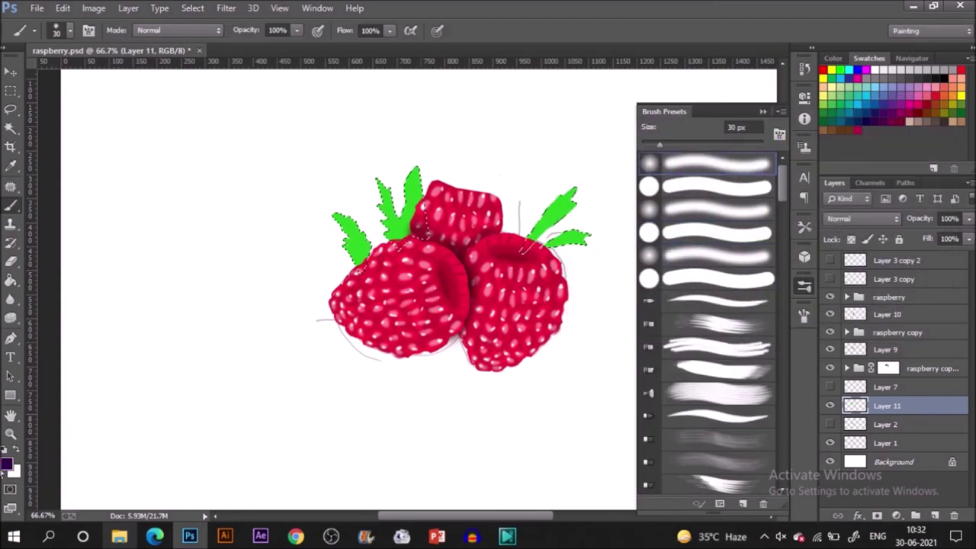
Sample leaf greens to mix darker and lighter shades, shrink the brush to 8 px, and deselect.
click(8, 463)
click(391, 200)
click(401, 214)
click(900, 127)
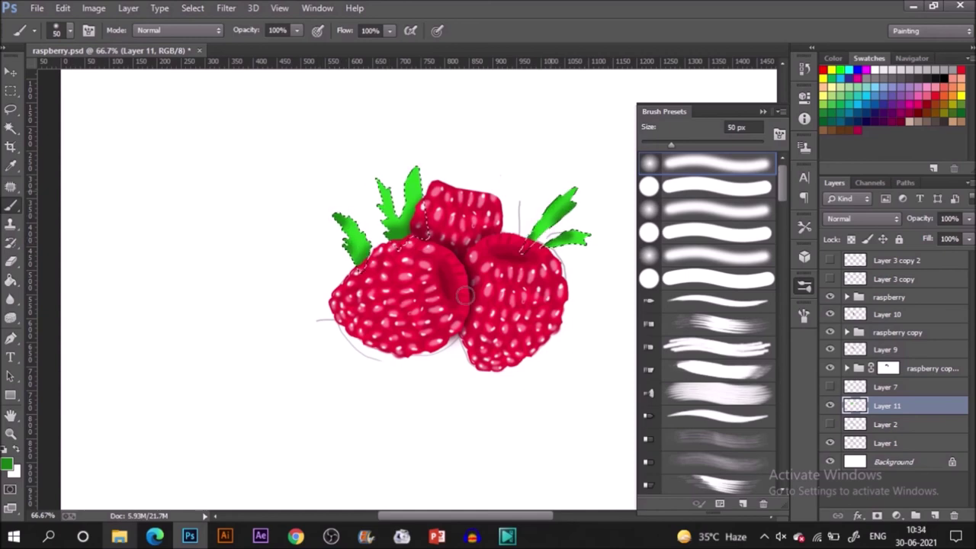
key(i)
click(842, 77)
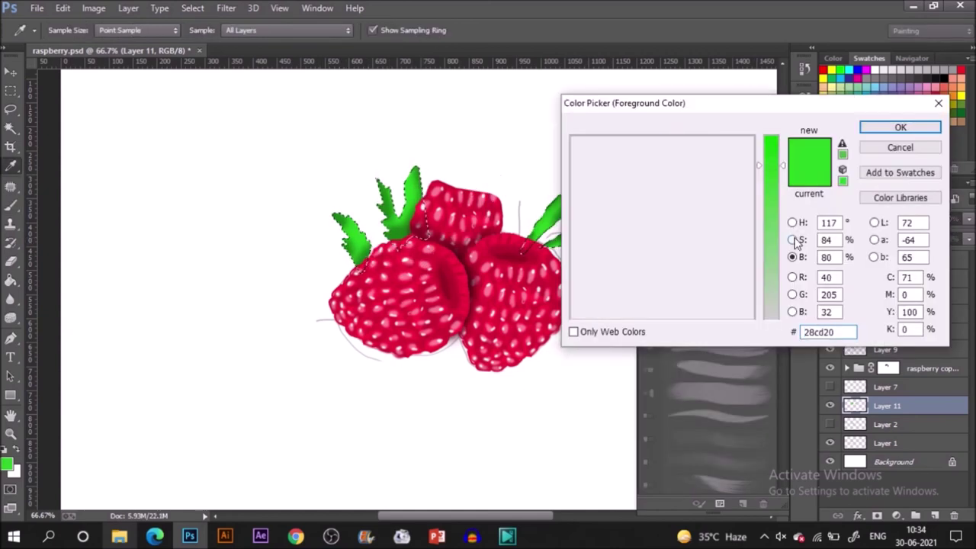
click(899, 128)
key(b)
key(bracketleft)
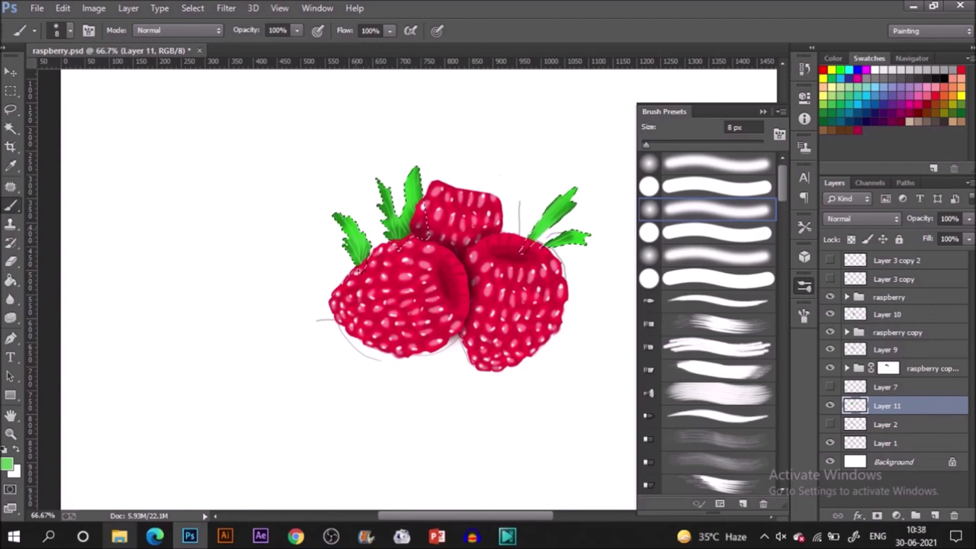
key(ctrl+d)
Add a new shadow layer and choose a muted greyish red sampled from a berry.
click(885, 424)
key(ctrl+shift+alt+n)
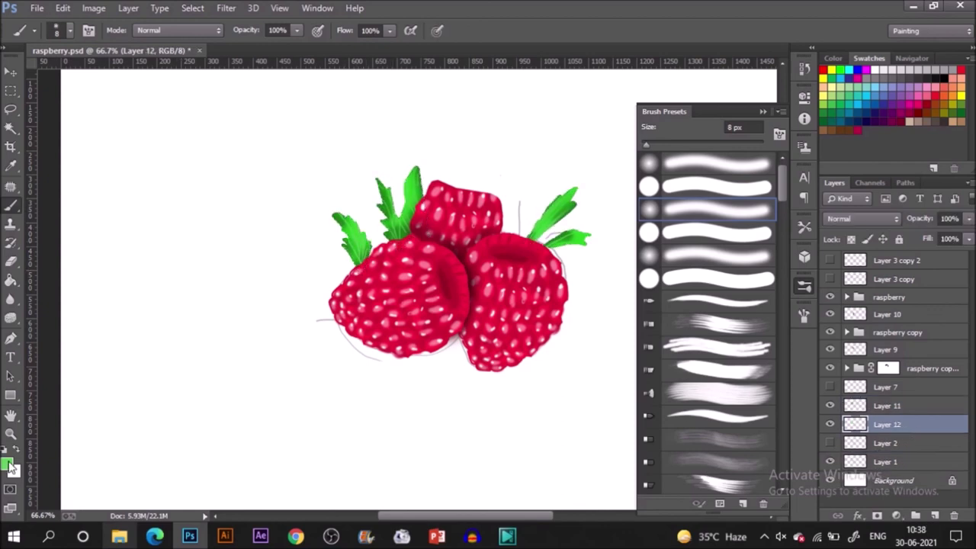
click(9, 463)
click(469, 243)
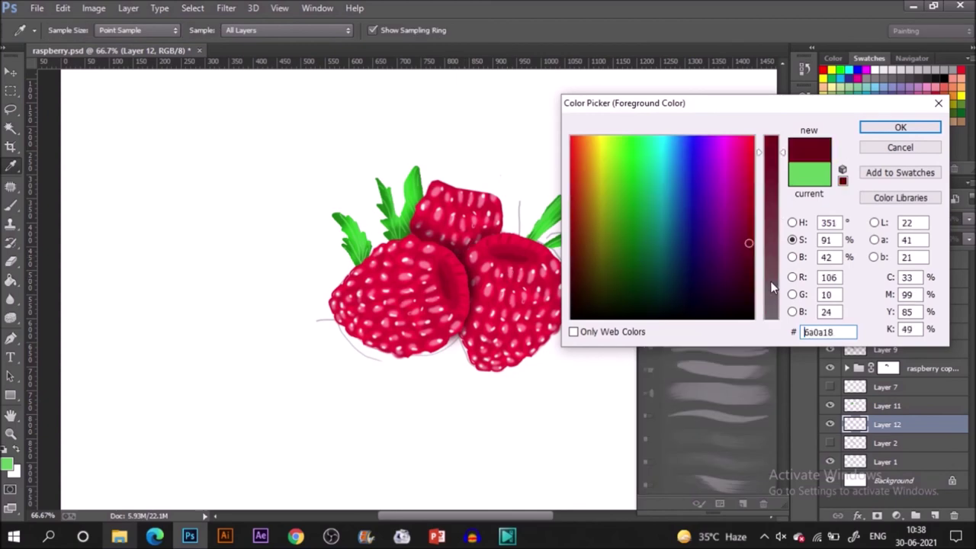
click(771, 277)
click(770, 281)
click(934, 127)
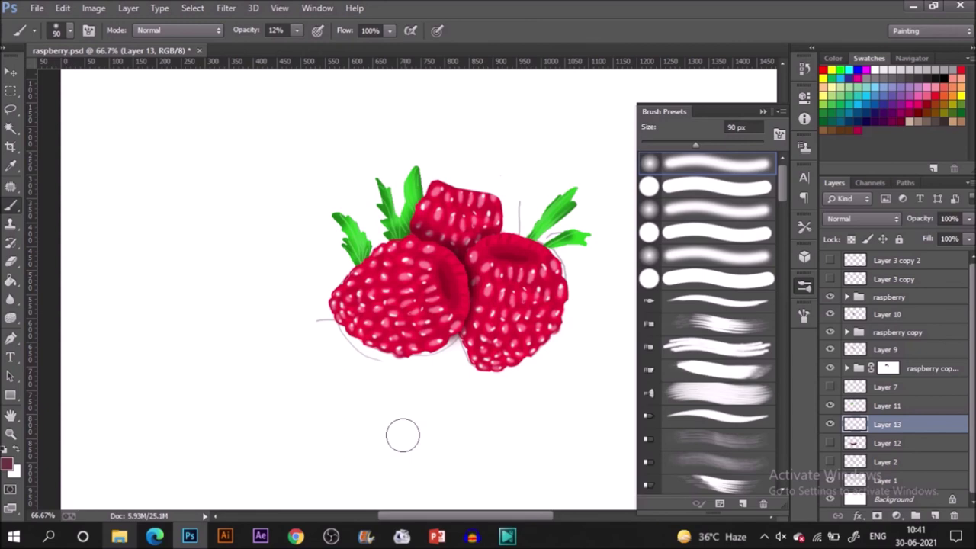
Brush a soft 45 px pink-red ground shadow beneath the berries and hide the grey sketch lines on Layer 1.
key(bracketleft)
key(bracketleft)
key(bracketleft)
key(bracketleft)
mouse_move(314, 319)
mouse_down()
mouse_move(343, 339)
mouse_move(328, 365)
mouse_move(469, 355)
mouse_move(448, 373)
mouse_move(530, 373)
mouse_move(595, 318)
mouse_move(431, 373)
mouse_move(414, 362)
mouse_move(462, 307)
mouse_up()
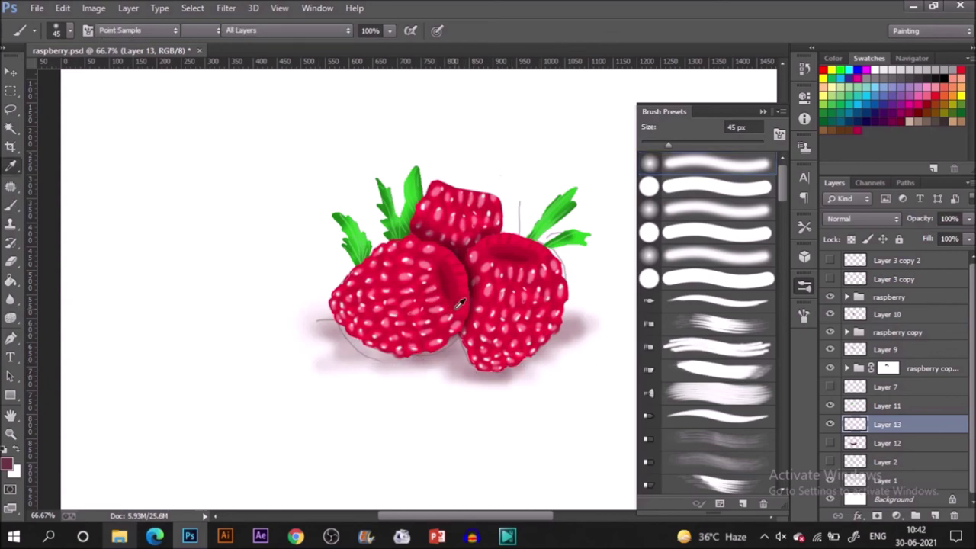
alt+click(459, 309)
mouse_move(464, 368)
mouse_down()
mouse_move(516, 365)
mouse_move(565, 338)
mouse_move(538, 358)
mouse_move(573, 319)
mouse_up()
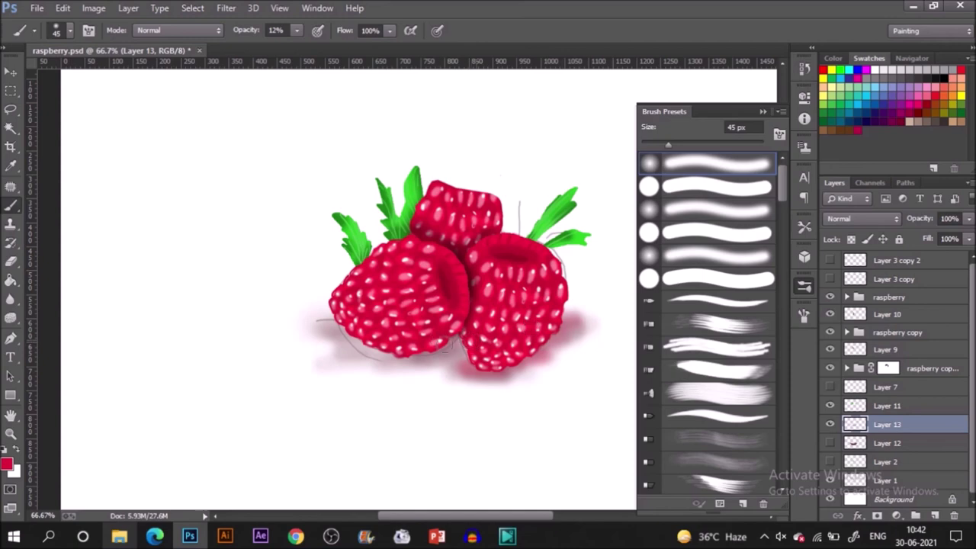
mouse_move(441, 340)
mouse_down()
mouse_move(322, 331)
mouse_move(376, 342)
mouse_move(326, 319)
mouse_up()
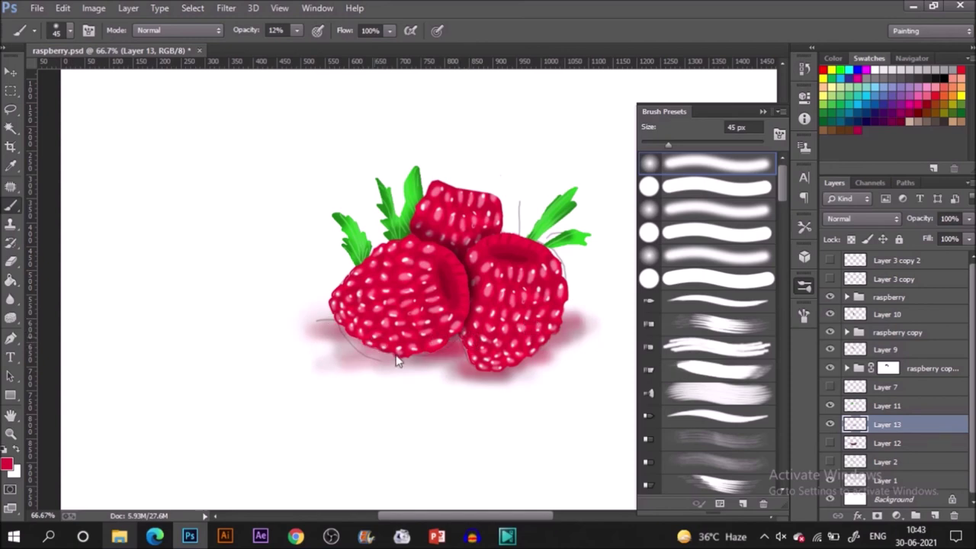
click(831, 482)
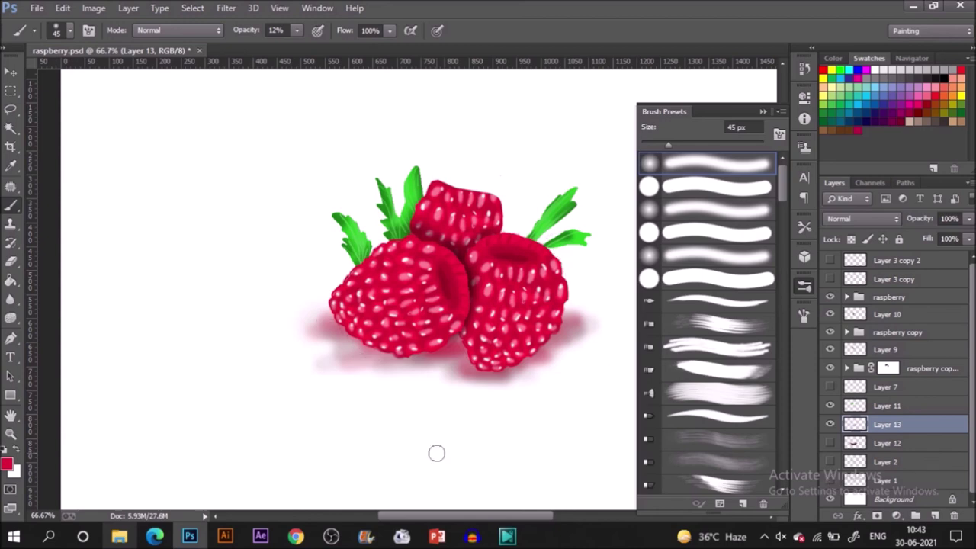